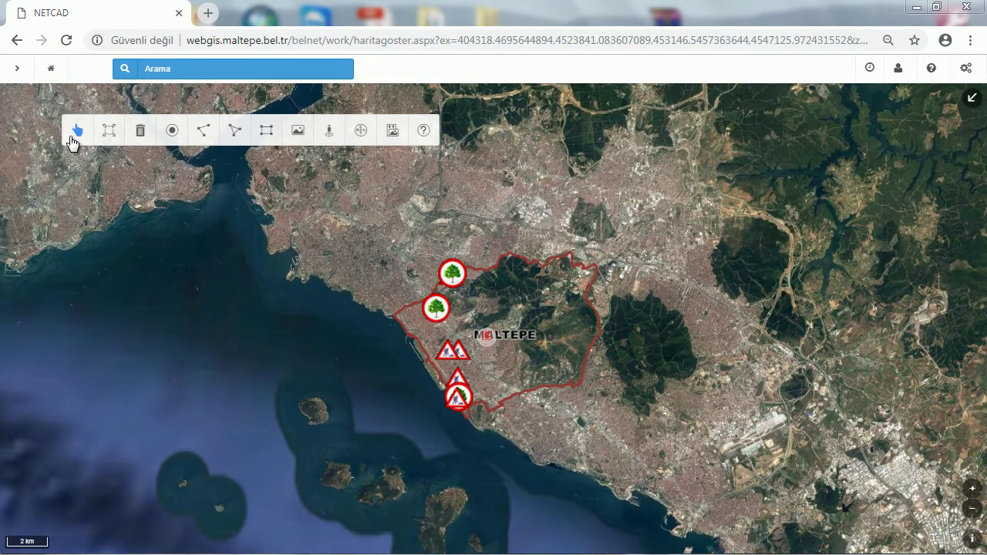
# Switch from the Maltepe district map to the Plan Yönetim Sistemi 1000 dashboard.
pyautogui.click(57, 71)
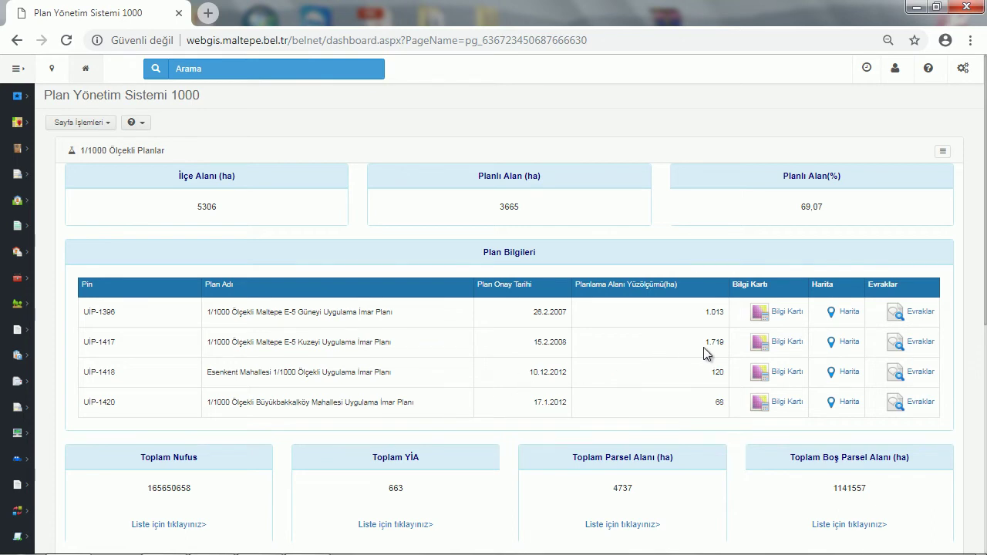
# Open the Bilgi Kartı for plan UİP-1417, Maltepe E-5 Kuzeyi.
pyautogui.click(783, 347)
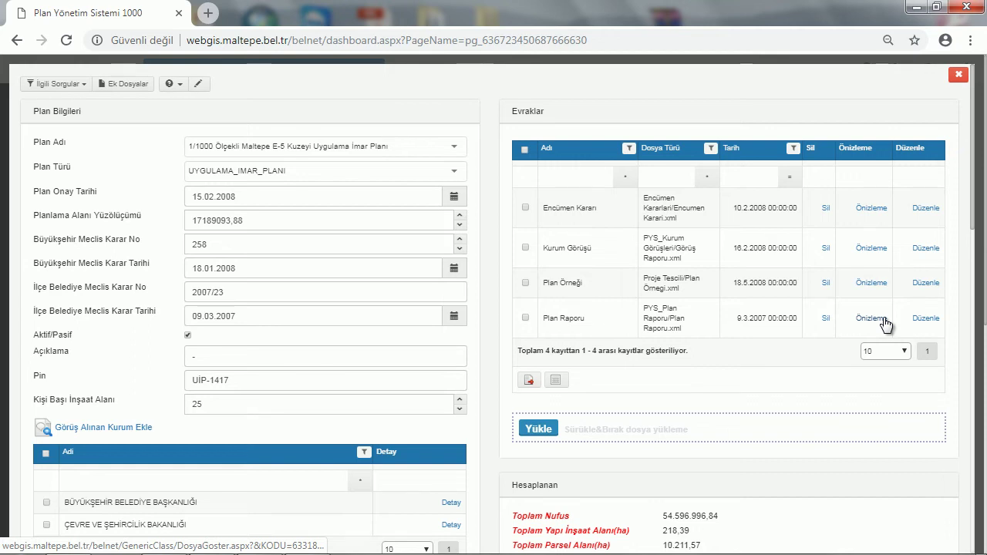
# Preview the 1000_E5_KUZEY_PLAN_NOTU plan report PDF and read its notes through page 2.
pyautogui.click(883, 318)
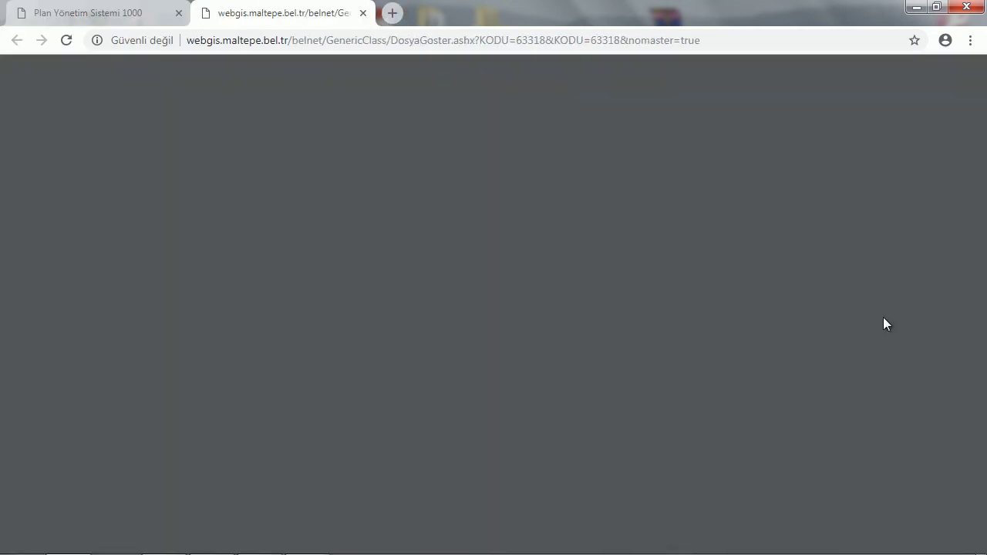
pyautogui.scroll(-1, 838, 277)
pyautogui.scroll(-1, 838, 278)
pyautogui.scroll(-2, 841, 276)
pyautogui.scroll(-1, 841, 276)
pyautogui.scroll(-1, 841, 276)
pyautogui.scroll(-1, 840, 276)
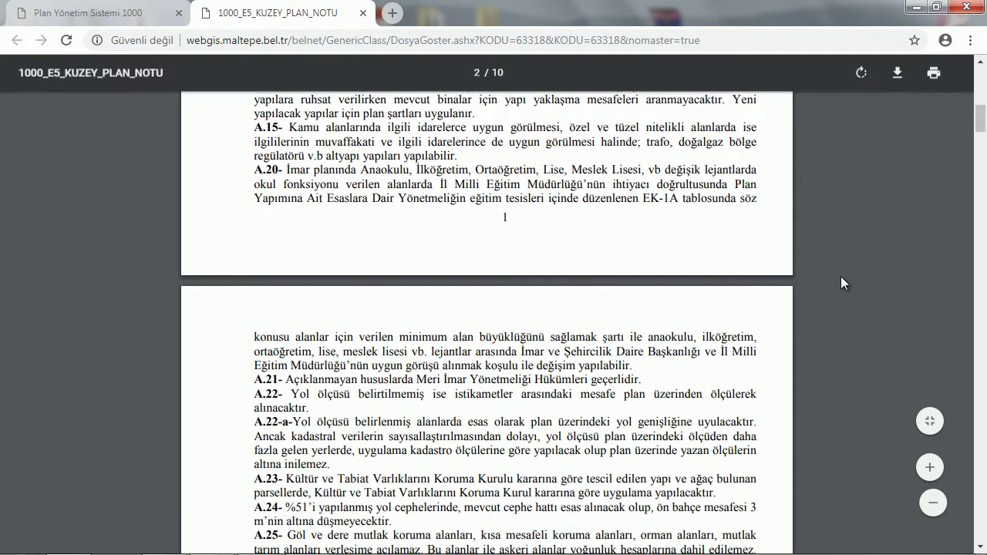
# Back on the plan card, save AYEDAŞ as a third consulted institution.
pyautogui.click(362, 14)
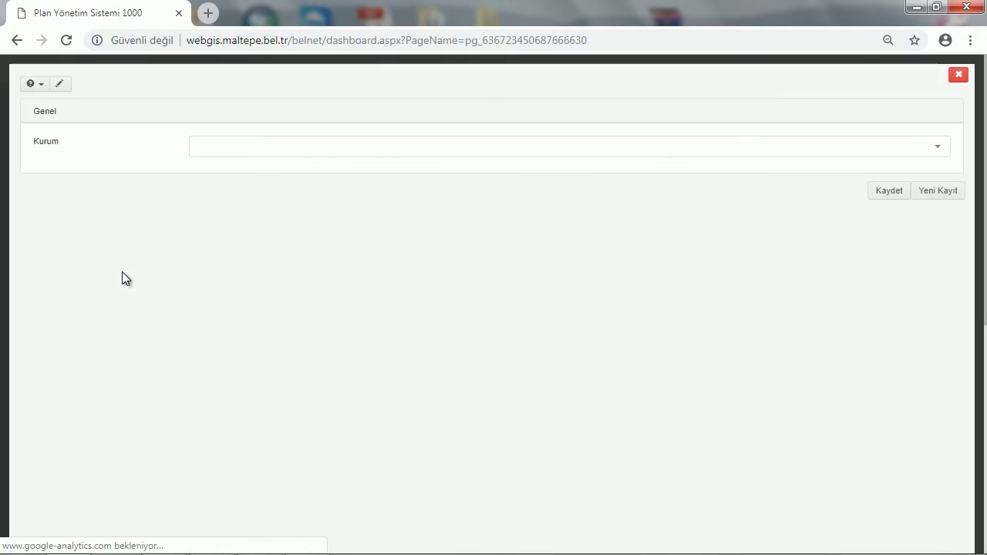
pyautogui.click(935, 145)
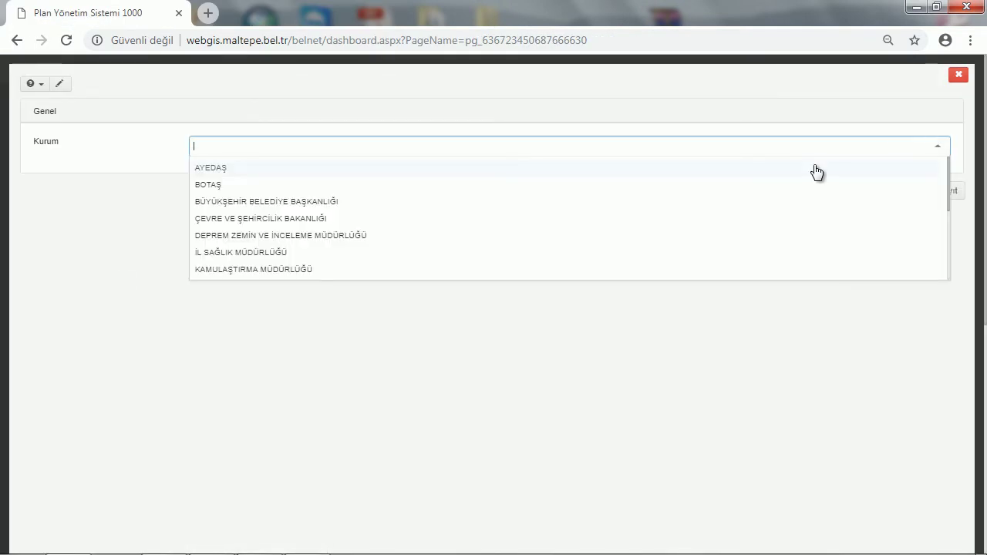
pyautogui.click(814, 165)
pyautogui.click(883, 185)
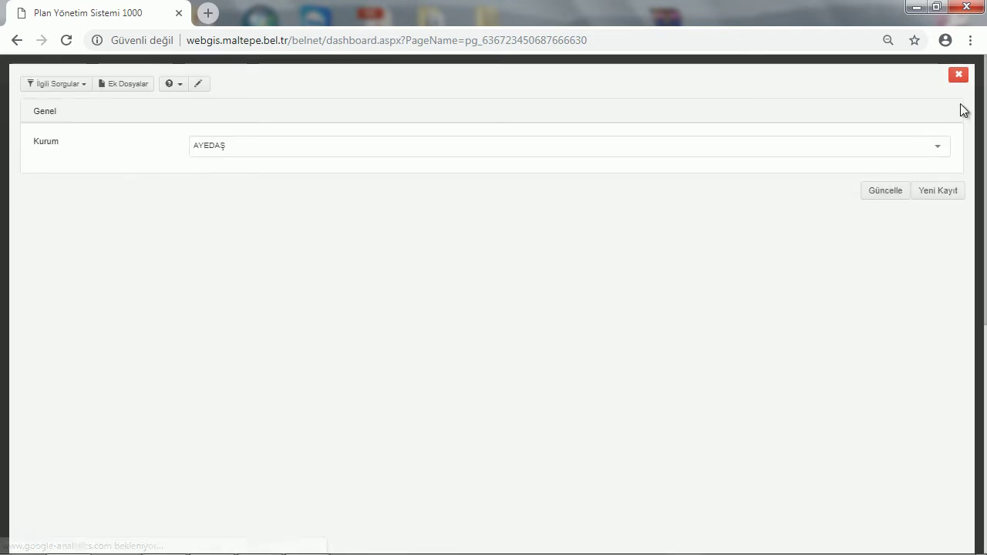
pyautogui.click(960, 76)
pyautogui.scroll(-1, 976, 202)
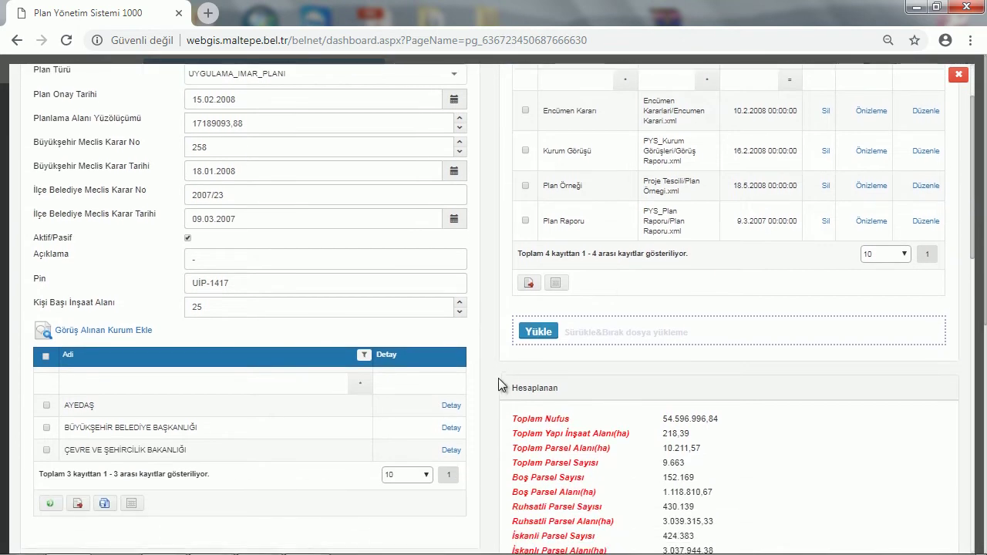
pyautogui.scroll(-1, 489, 382)
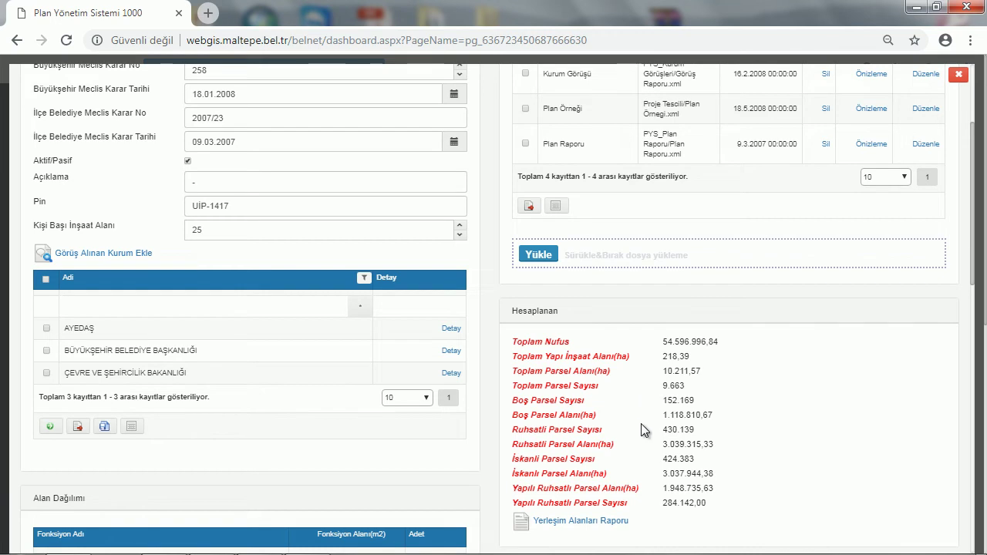
pyautogui.scroll(-1, 645, 429)
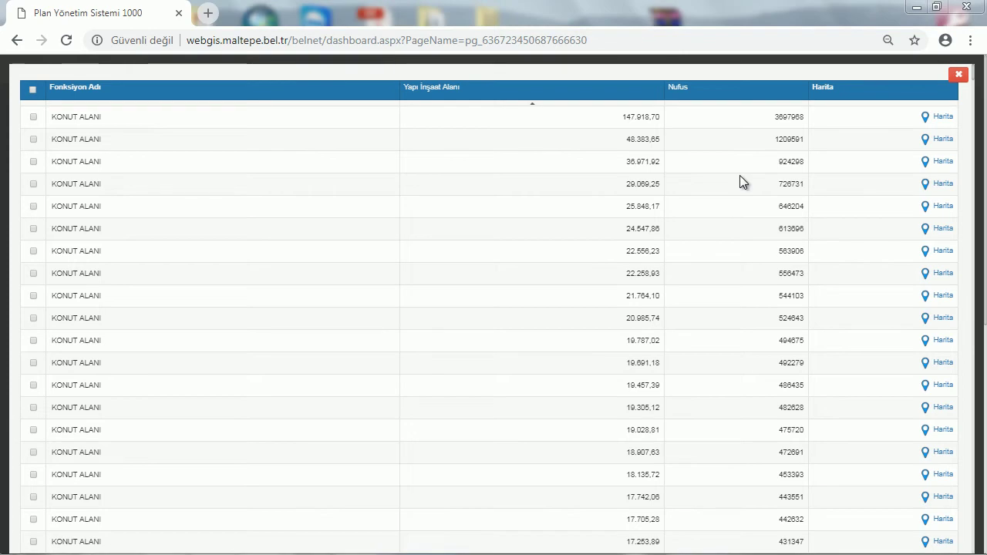
# Export the Alan Dağılımı function area distribution table as a Word/RTF file.
pyautogui.click(954, 75)
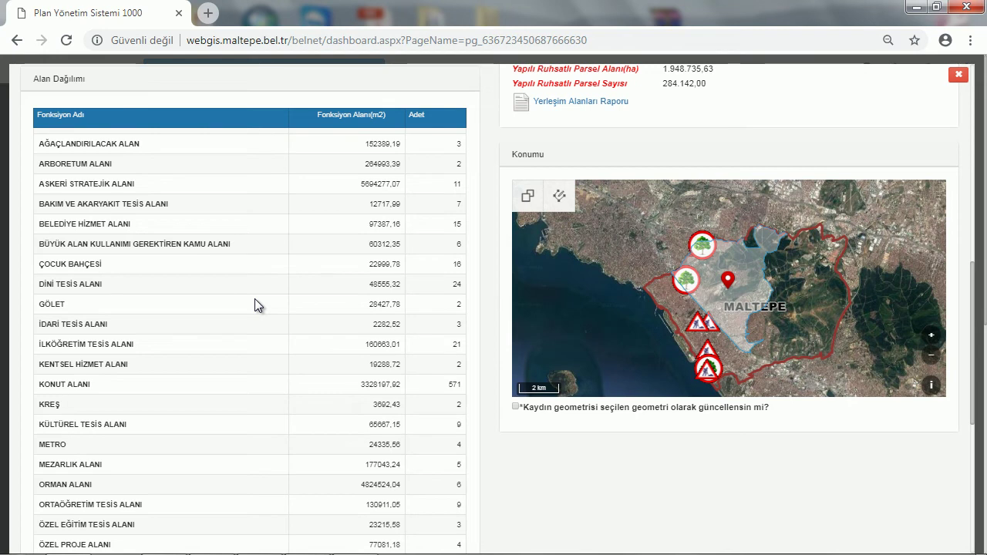
pyautogui.scroll(-5, 255, 304)
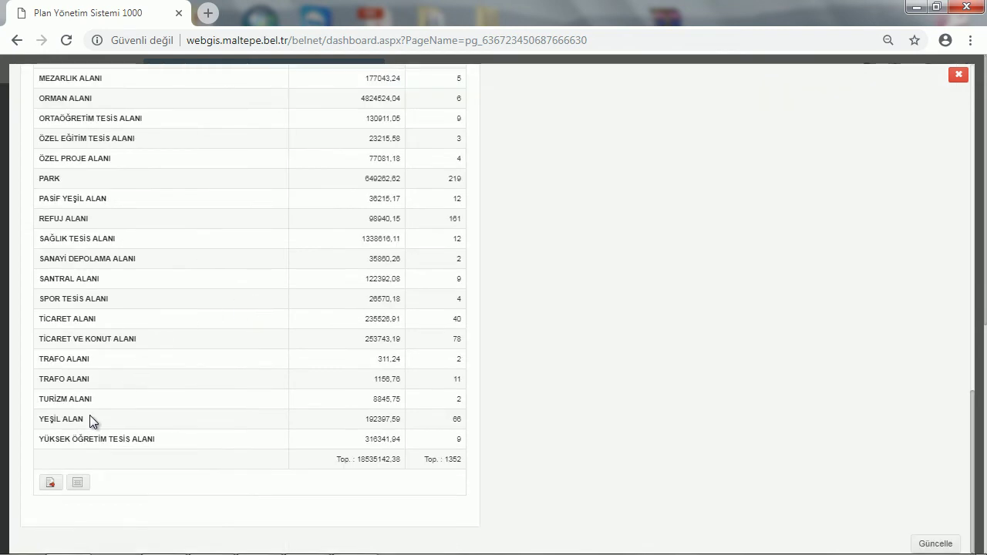
pyautogui.click(50, 482)
pyautogui.click(48, 468)
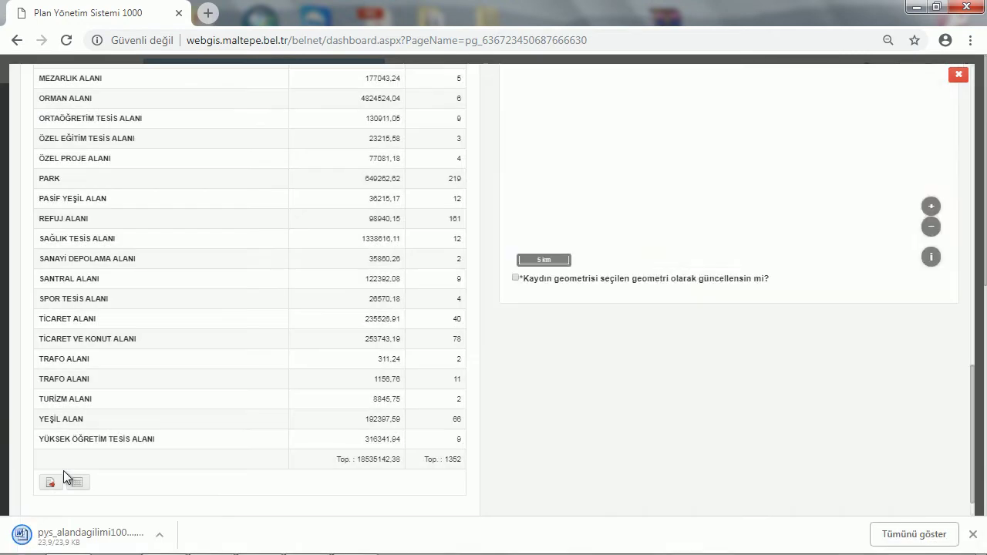
# Open the downloaded RTF table in Word, check the 1352-item totals row, then close it.
pyautogui.click(77, 535)
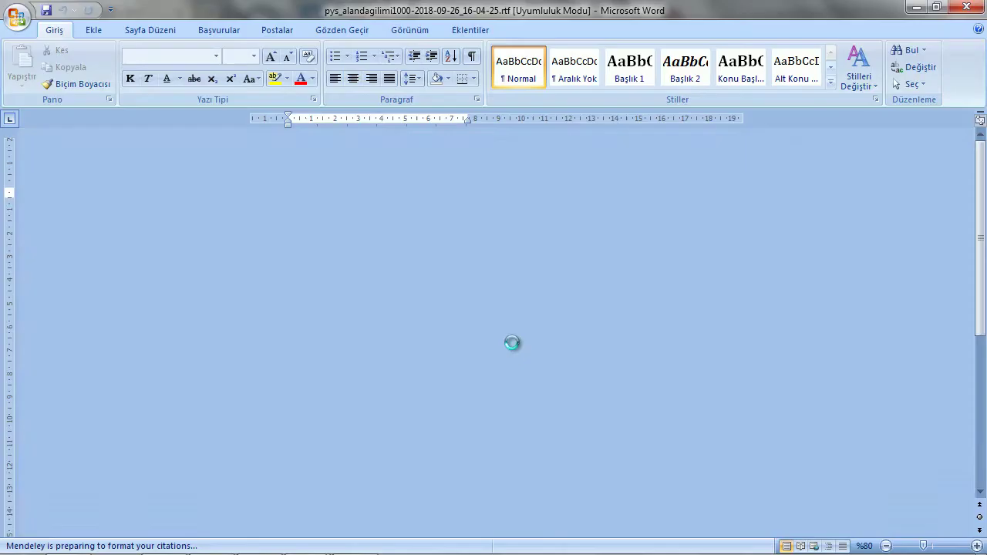
pyautogui.scroll(-2, 513, 339)
pyautogui.scroll(-1, 514, 331)
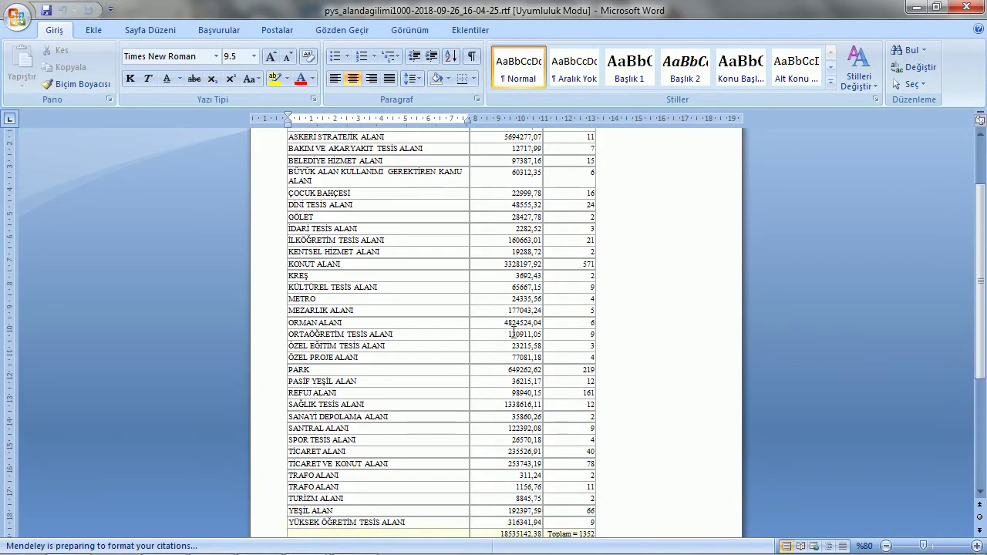
pyautogui.scroll(-1, 514, 332)
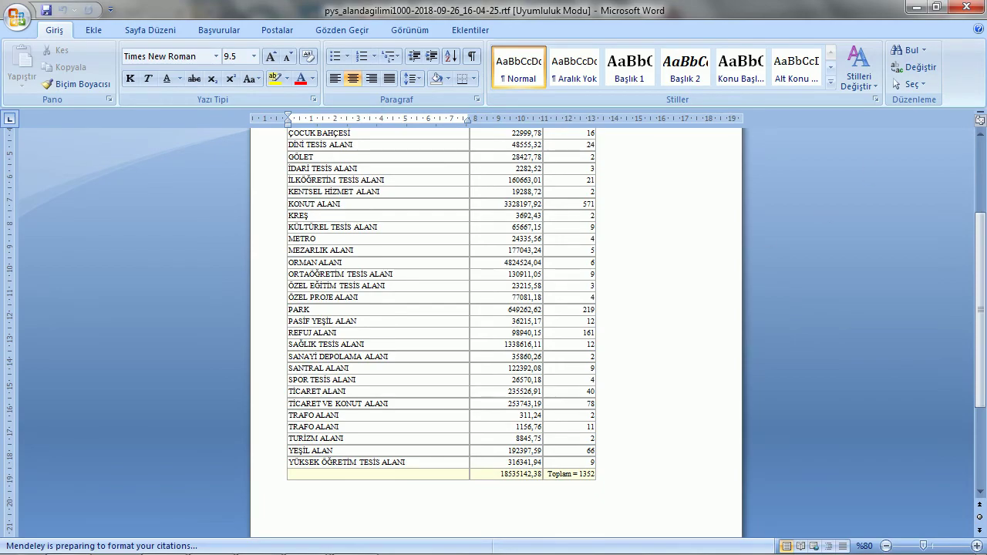
pyautogui.click(966, 7)
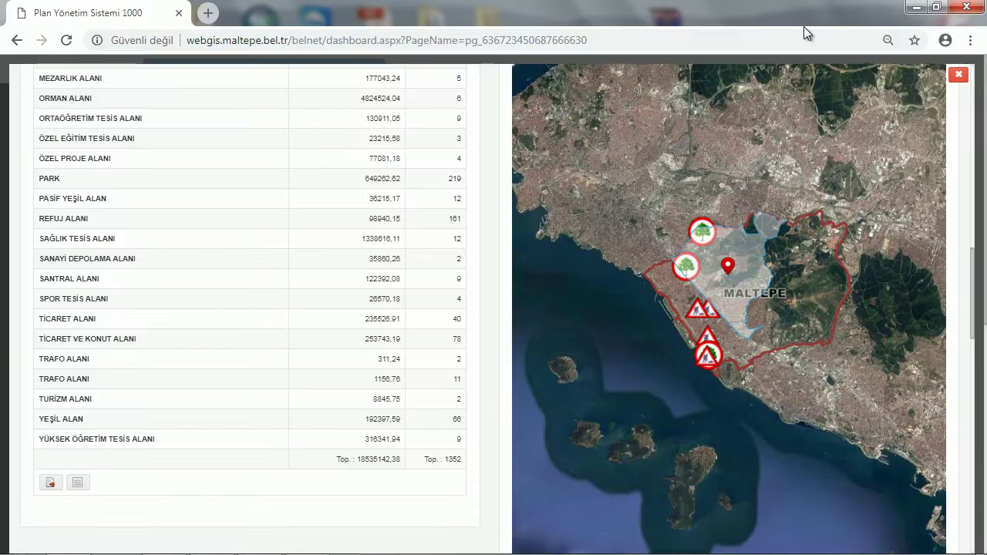
# Close the UİP-1417 card and view Esenkent plan UİP-1418's boundary on the map.
pyautogui.click(959, 74)
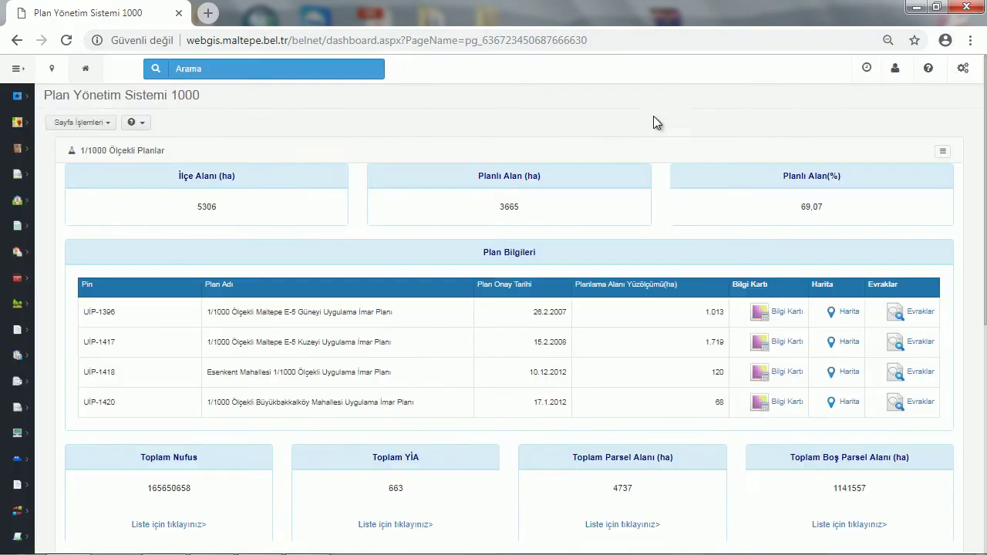
pyautogui.click(839, 372)
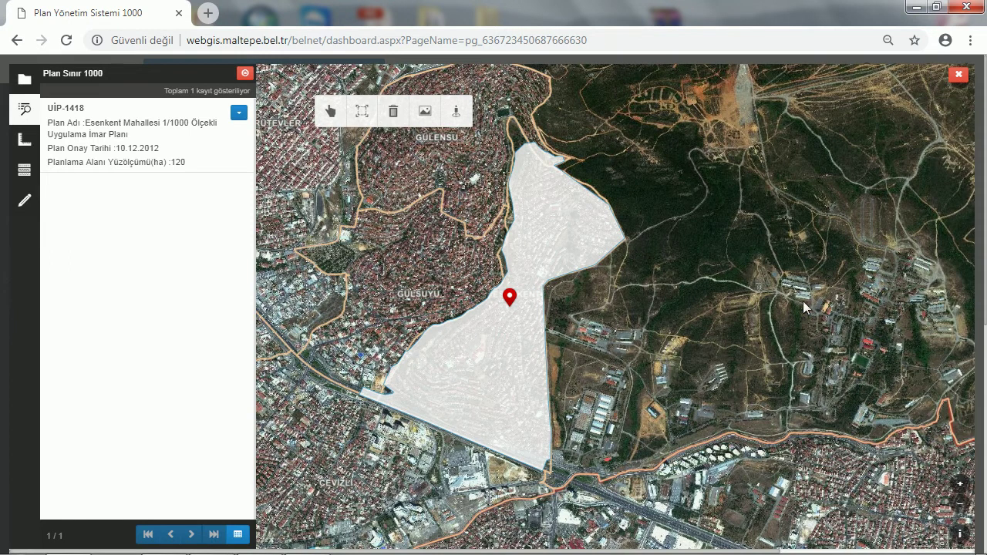
pyautogui.click(954, 77)
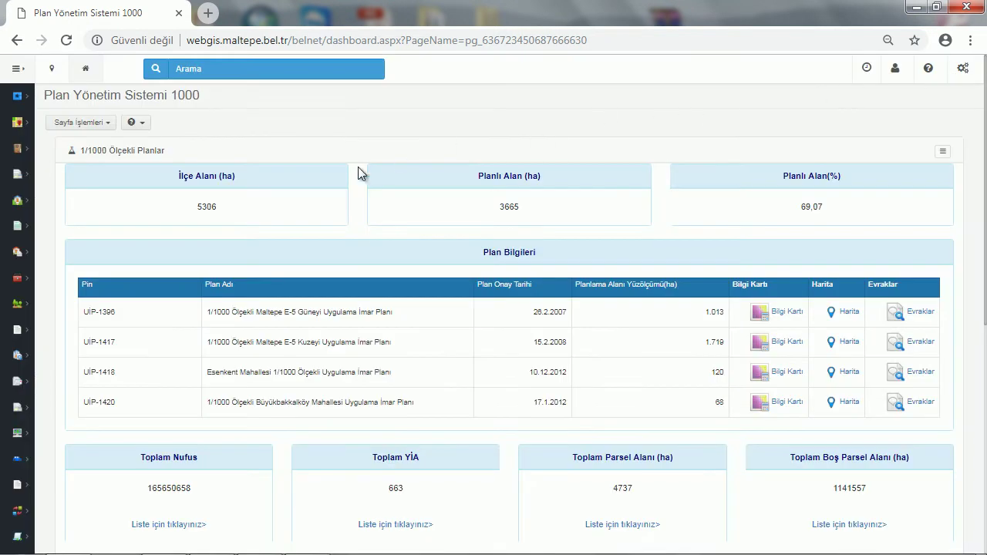
pyautogui.scroll(-2, 251, 230)
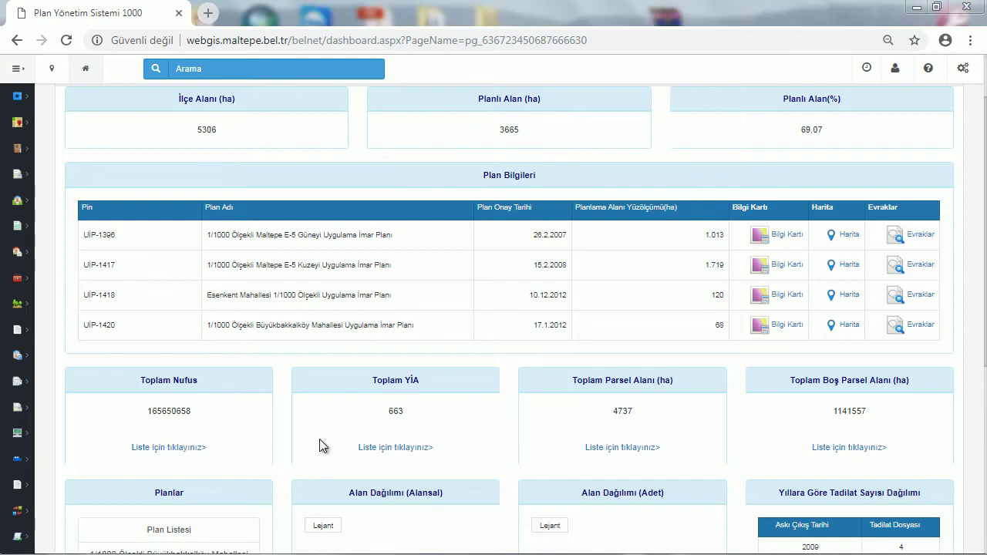
pyautogui.click(186, 449)
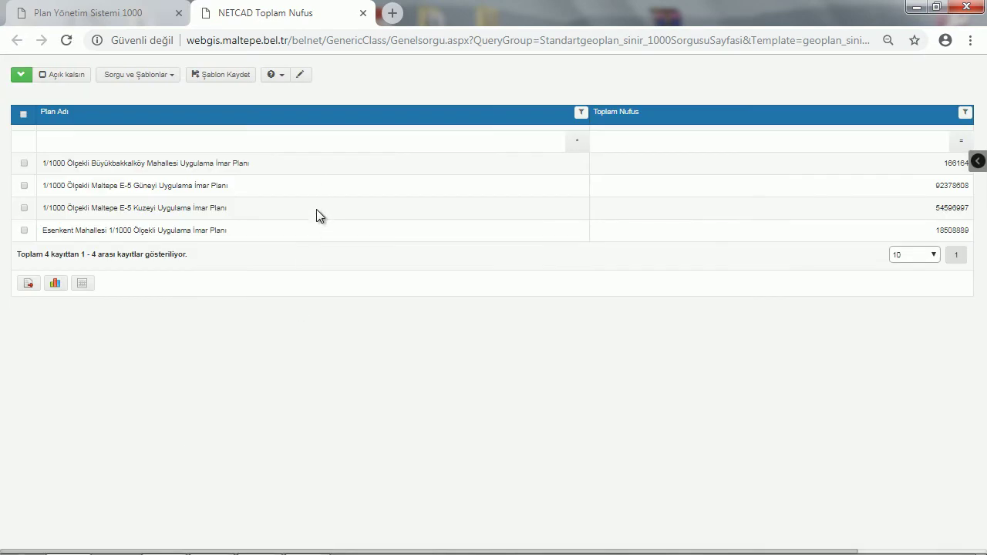
pyautogui.click(362, 14)
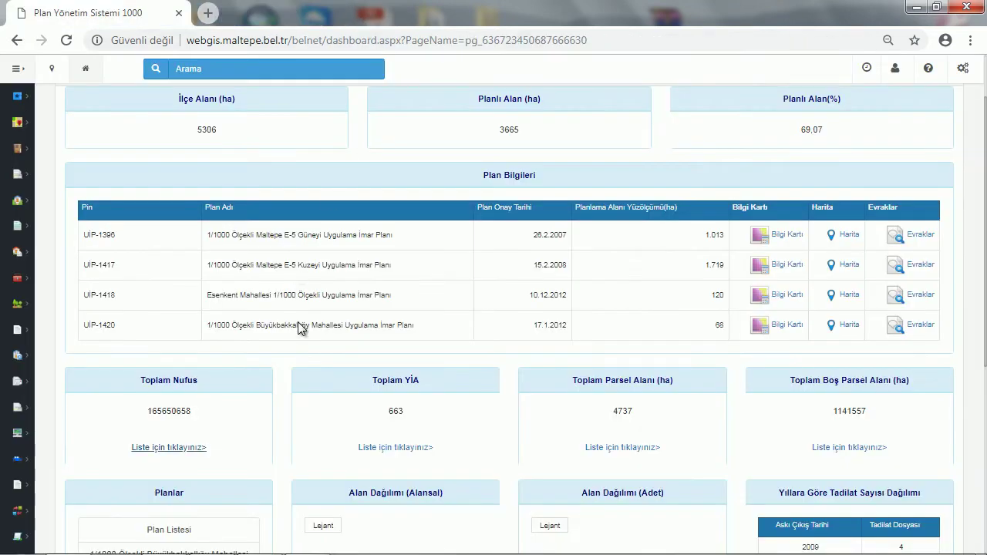
# Select the Büyükbakkalköy plan and drop PARK, TİCARİ DEPOLAMA, KONUT ALANI from its areal pie.
pyautogui.scroll(-2, 280, 374)
pyautogui.scroll(-1, 280, 372)
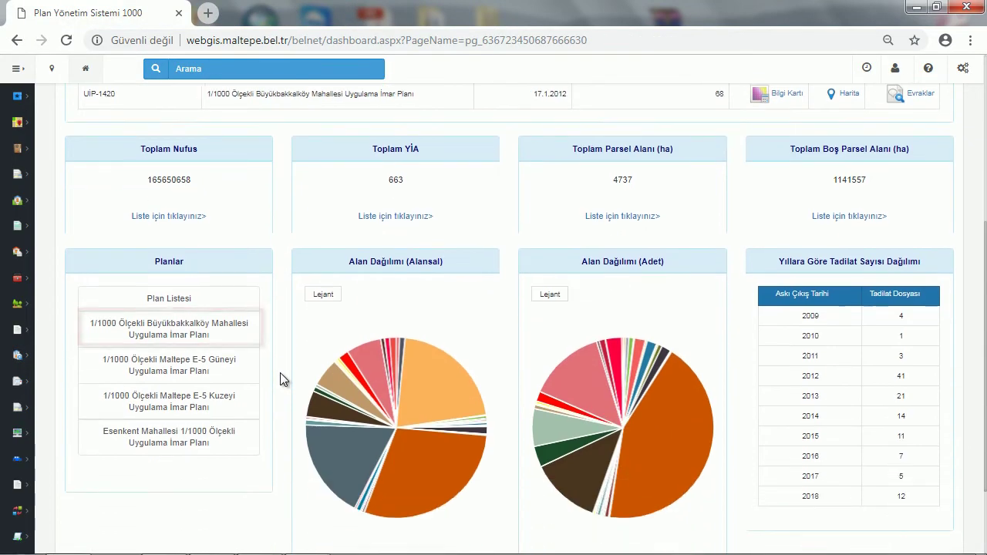
pyautogui.click(244, 333)
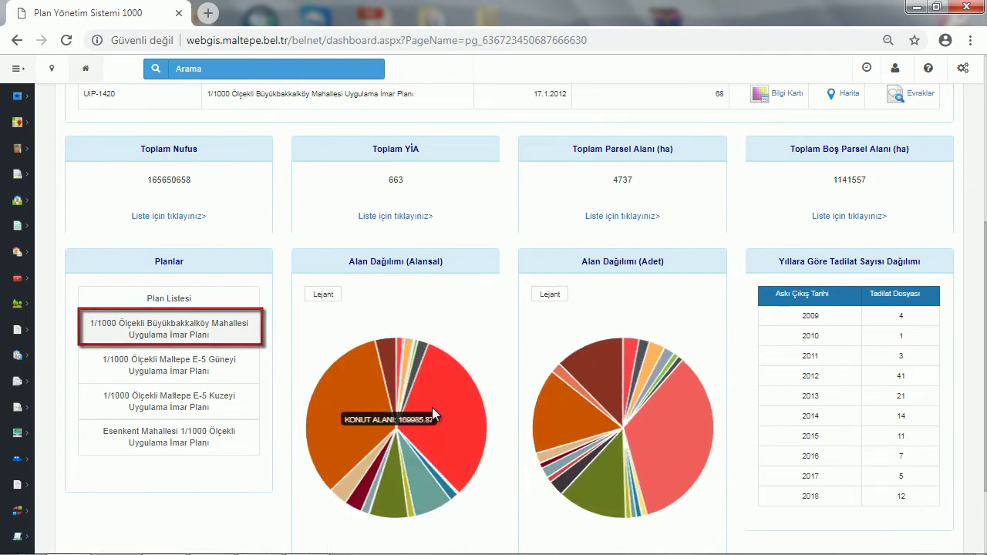
pyautogui.moveTo(352, 417)
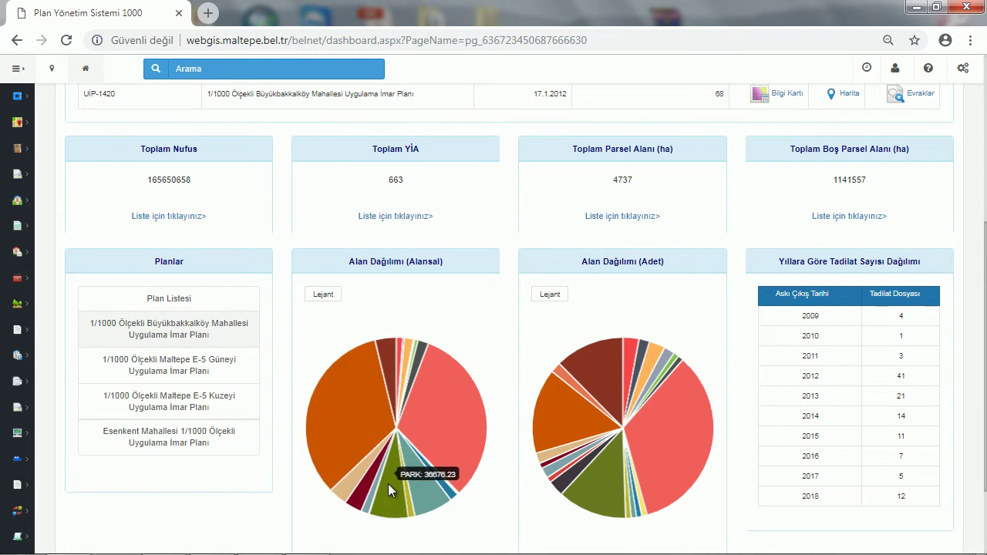
pyautogui.moveTo(421, 484)
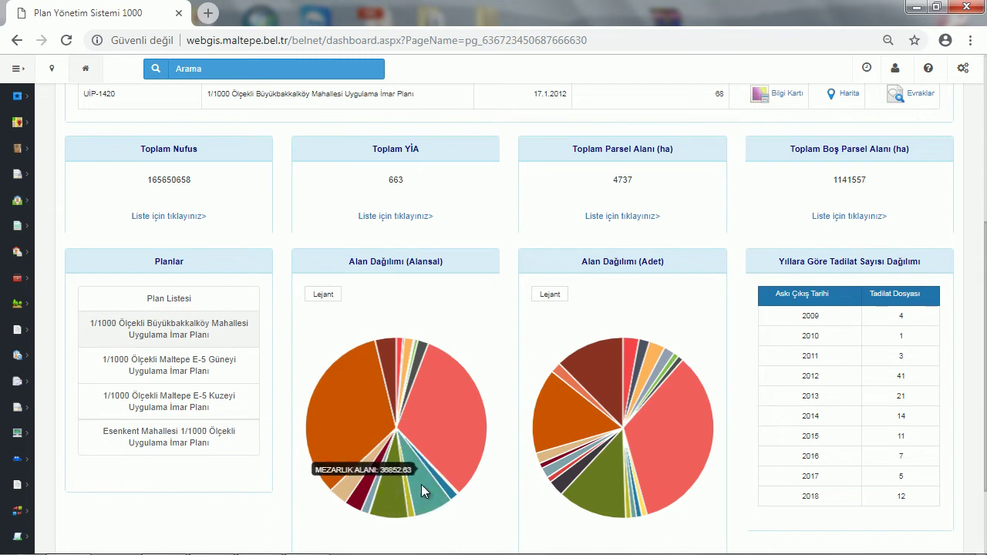
pyautogui.click(325, 297)
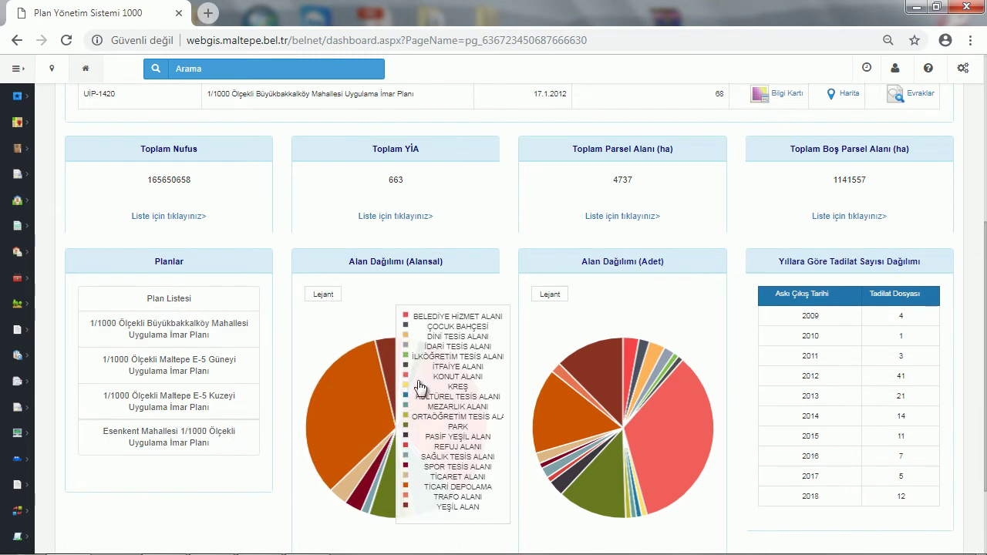
pyautogui.click(458, 429)
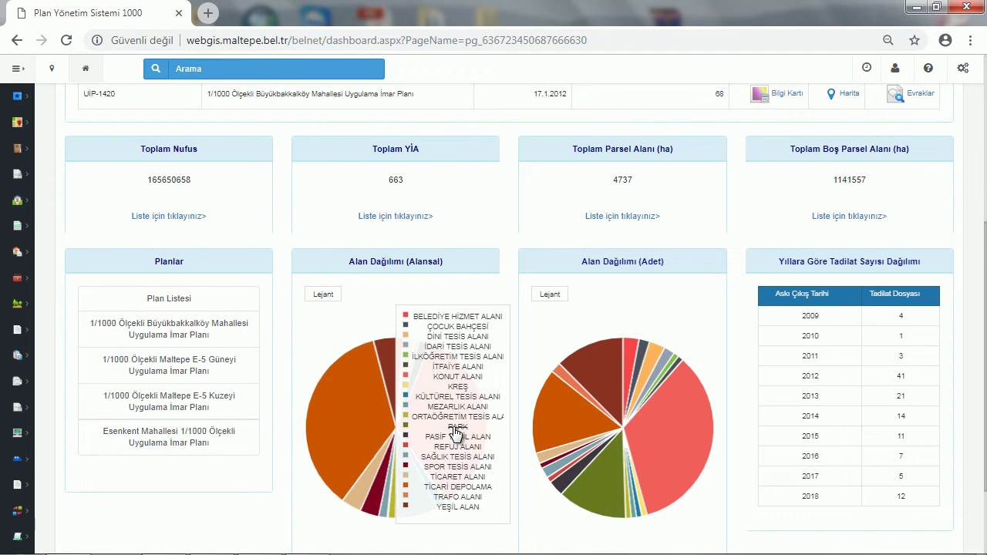
pyautogui.click(457, 485)
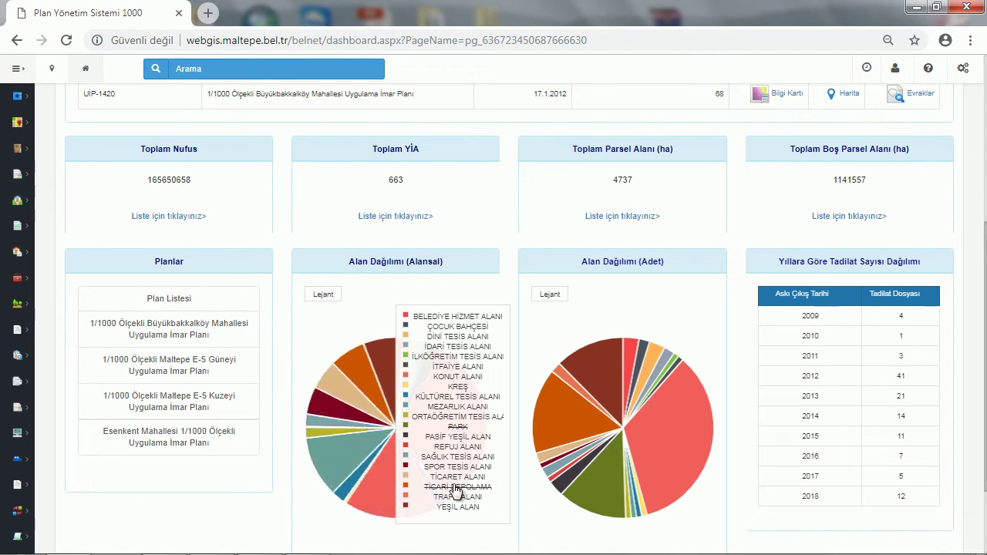
pyautogui.click(456, 378)
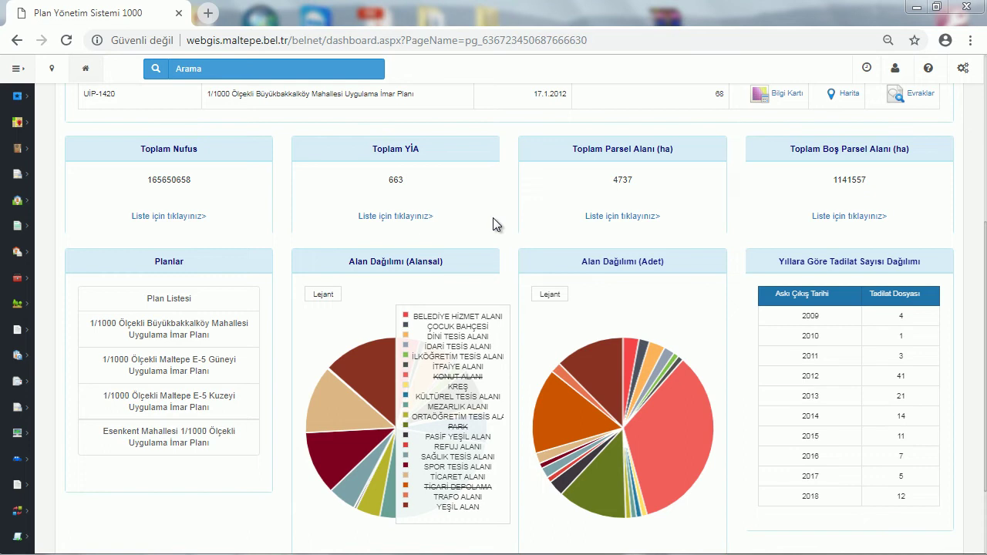
# Open Plan Sınır (1000) under Plan Yönetim Sistemi > Plan Sınırları.
pyautogui.click(44, 176)
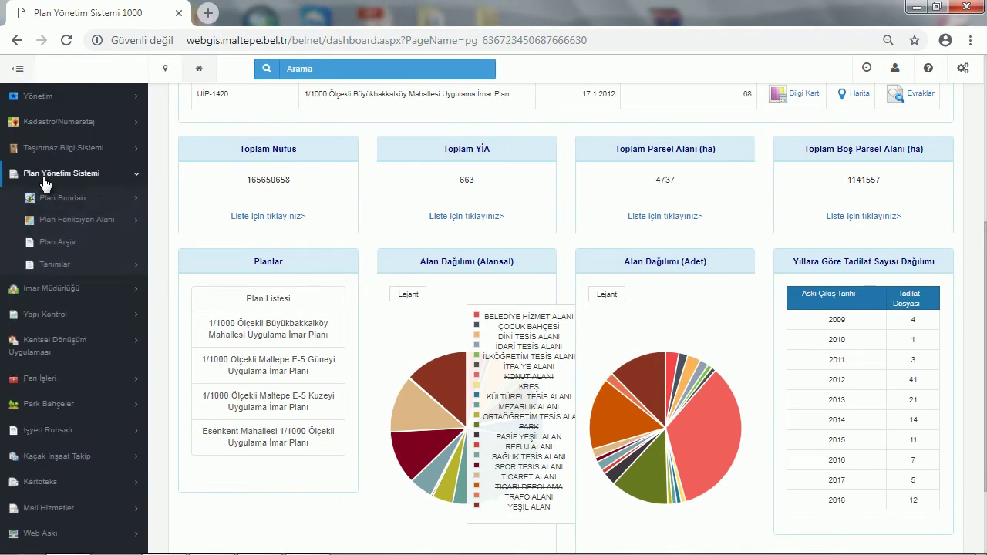
pyautogui.click(94, 194)
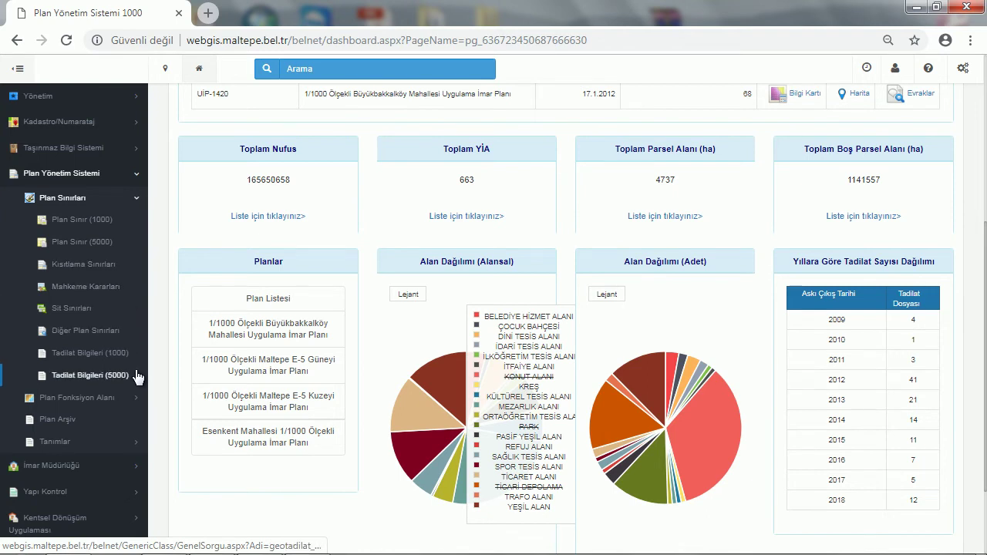
pyautogui.click(127, 227)
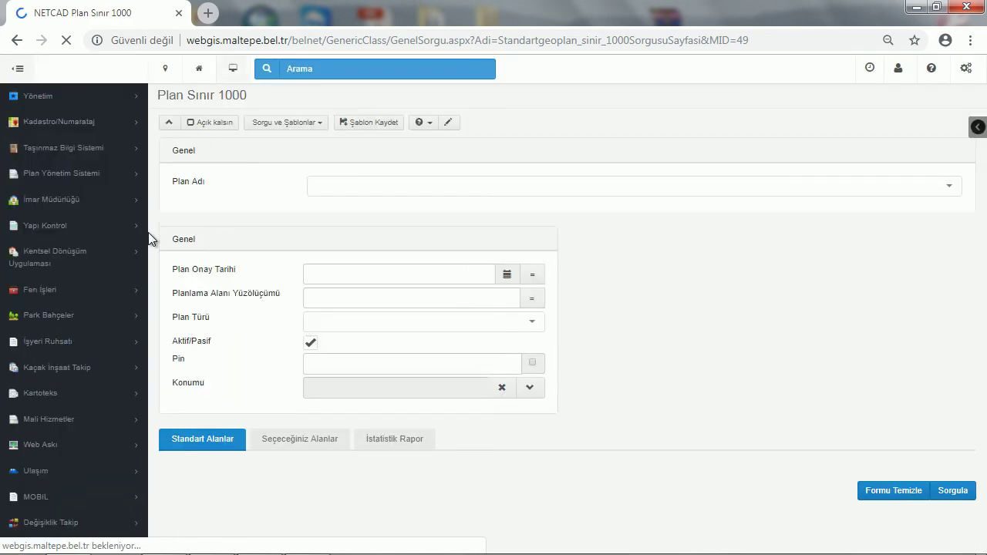
# Query the 1/1000 plan boundaries for pin UP-1420 and view UİP-1420's boundary on the map.
pyautogui.click(18, 70)
pyautogui.click(224, 362)
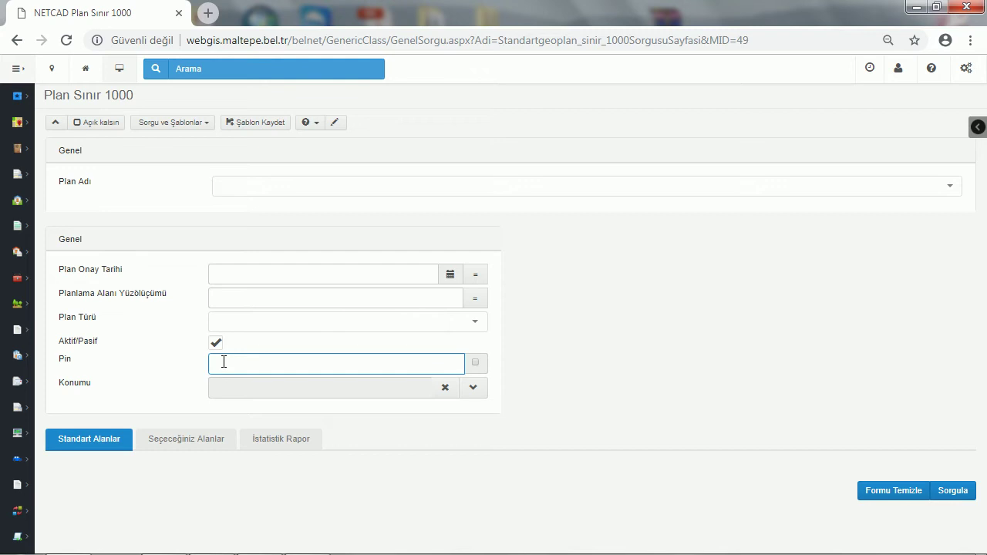
pyautogui.write('UP-1420')
pyautogui.click(956, 491)
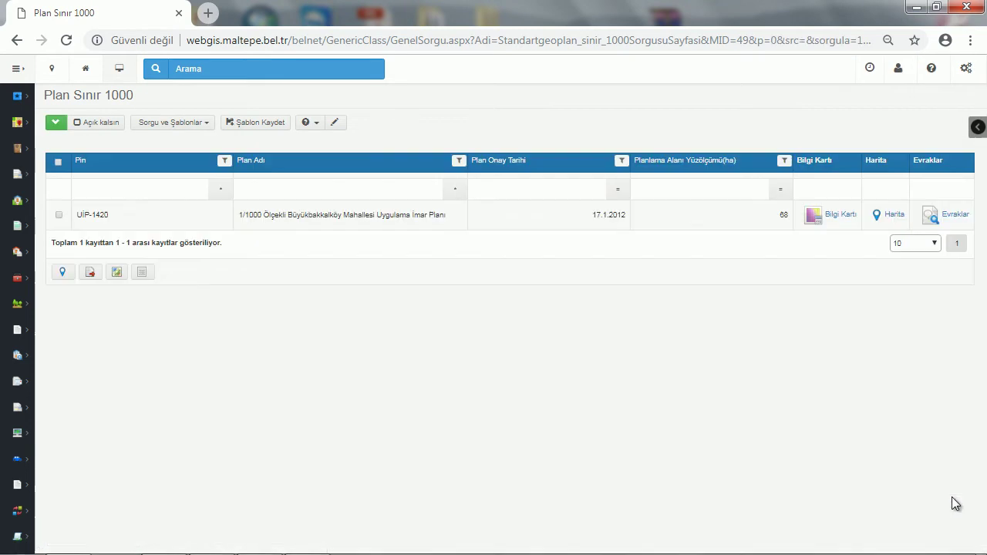
pyautogui.click(891, 214)
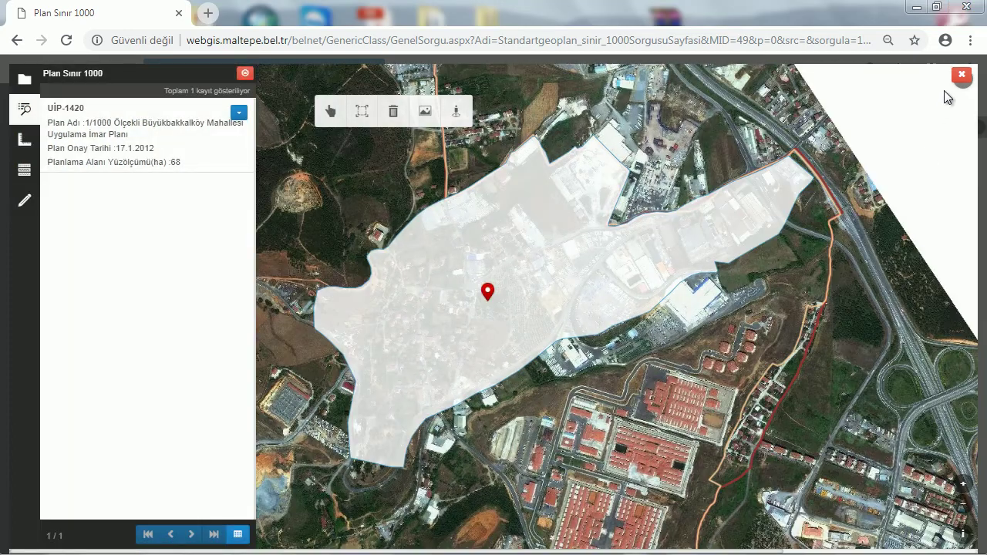
pyautogui.click(960, 75)
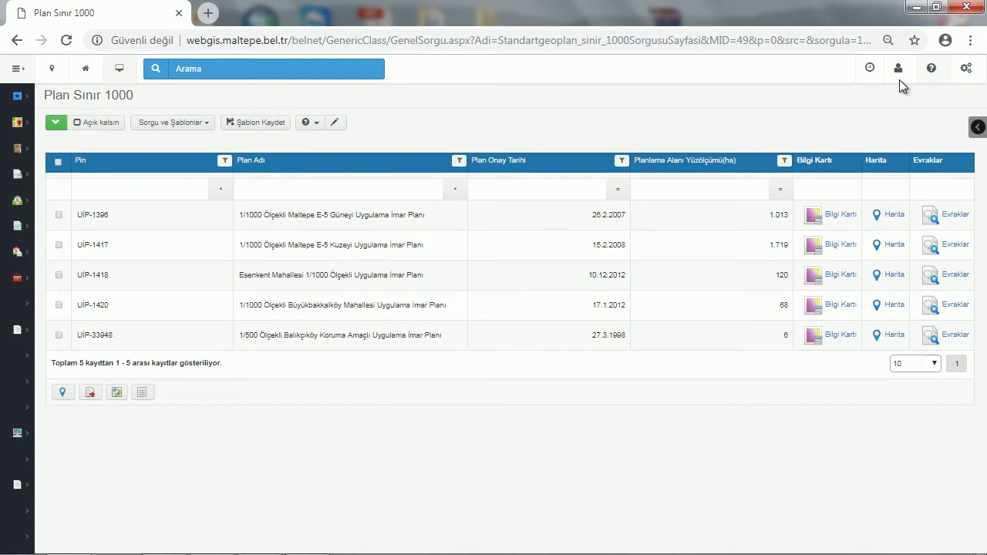
# Run the Kısıtlama Sınırları query with Türü set to ENERJİ NAKİL HATTI KORUMA KUŞAĞI.
pyautogui.click(19, 69)
pyautogui.click(80, 265)
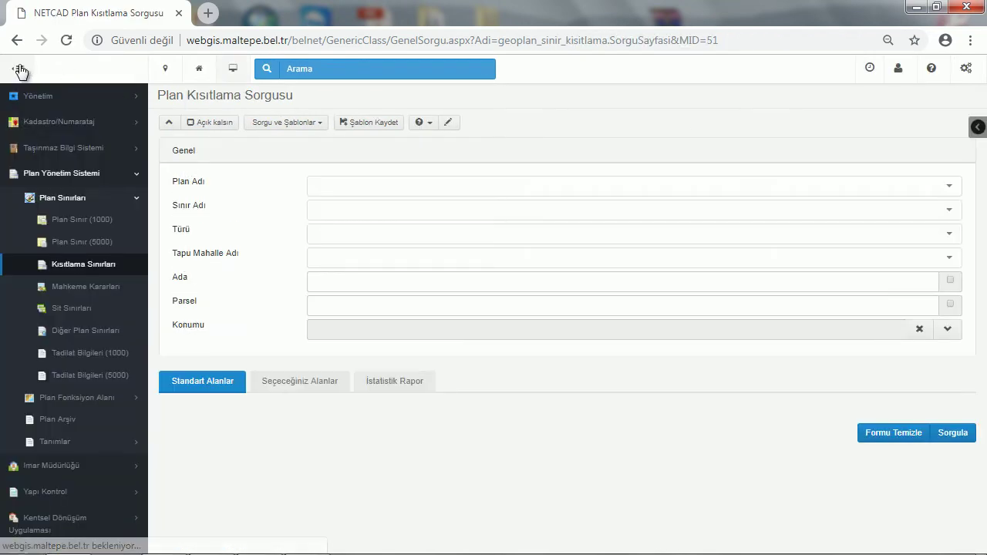
pyautogui.click(18, 68)
pyautogui.click(255, 231)
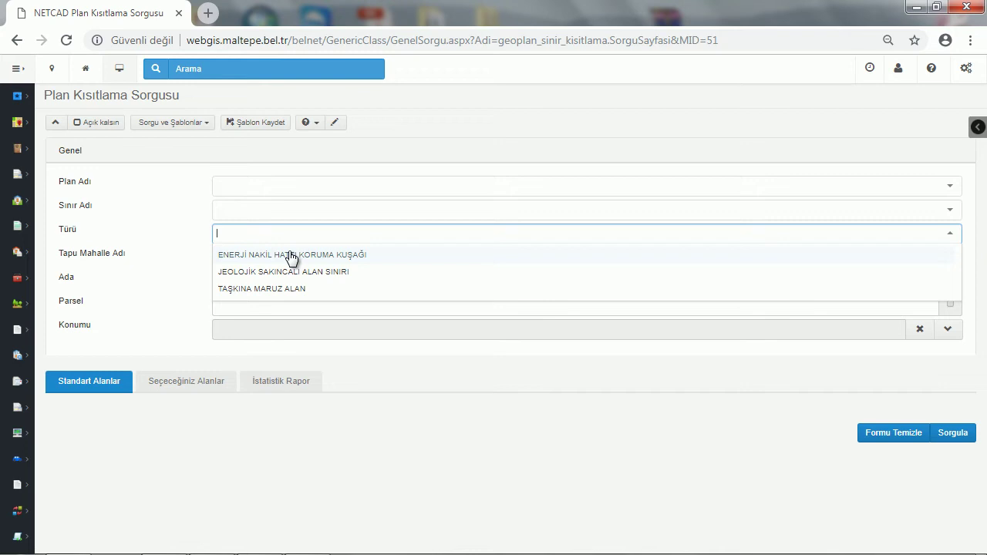
pyautogui.click(291, 255)
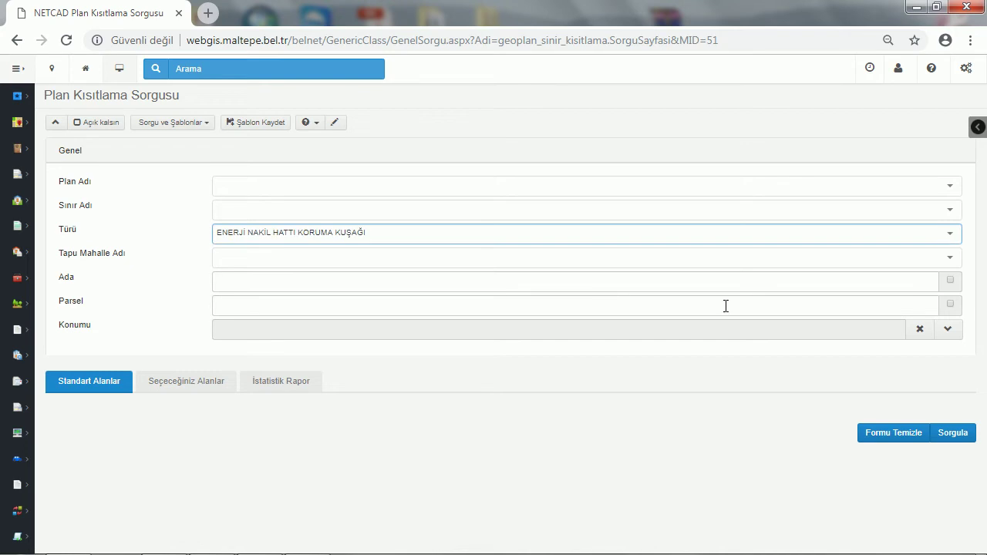
pyautogui.click(969, 433)
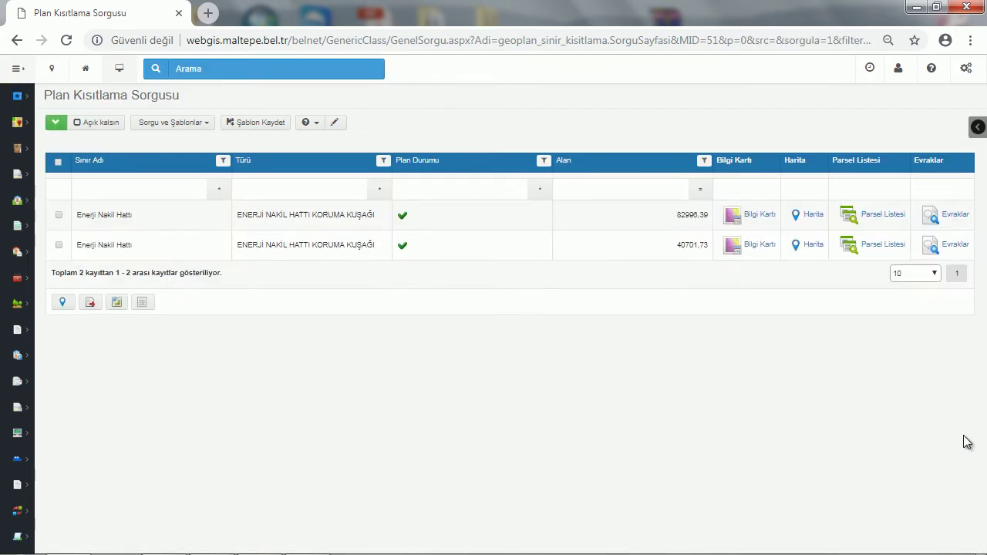
pyautogui.click(756, 244)
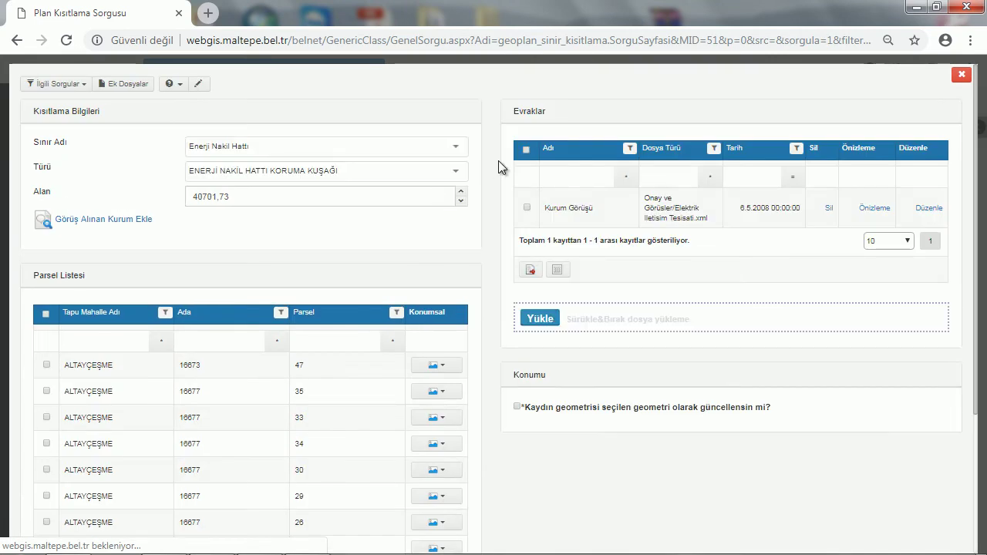
pyautogui.scroll(-2, 501, 162)
pyautogui.scroll(-1, 501, 161)
pyautogui.scroll(-1, 501, 157)
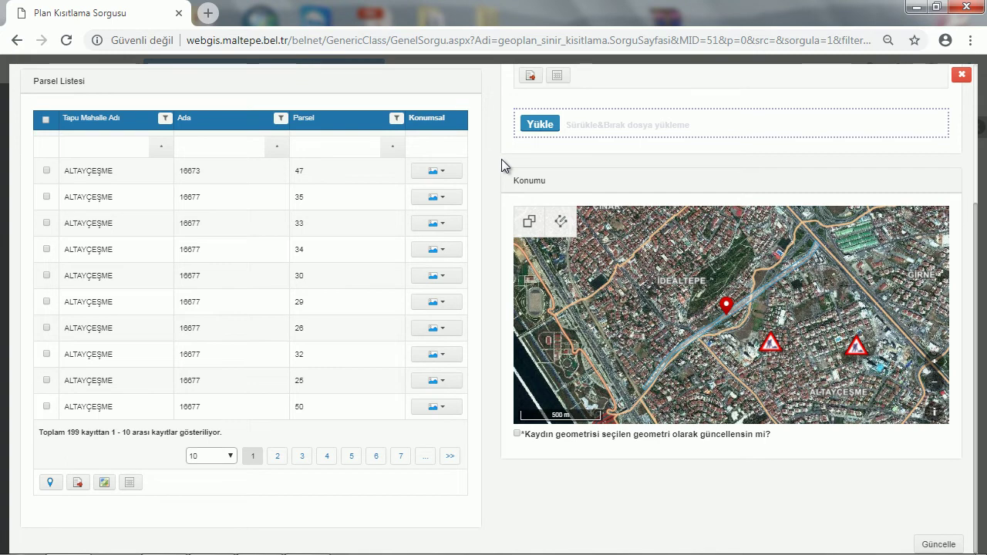
pyautogui.click(955, 75)
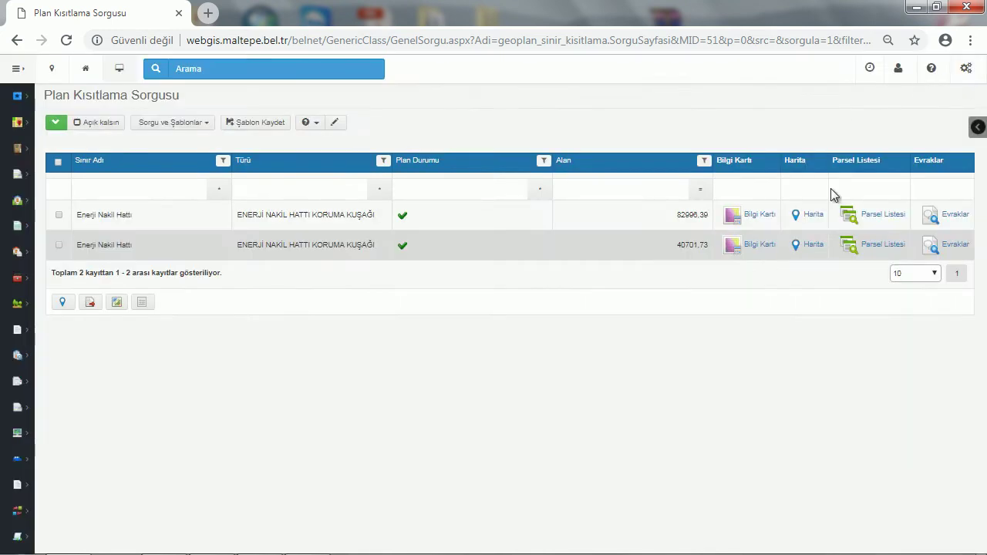
pyautogui.click(816, 246)
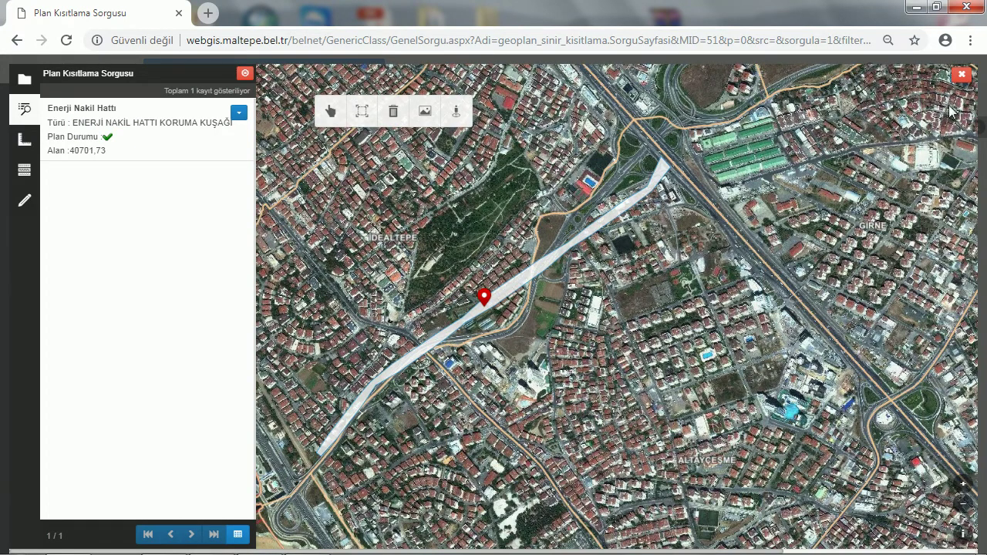
pyautogui.click(960, 75)
pyautogui.click(883, 244)
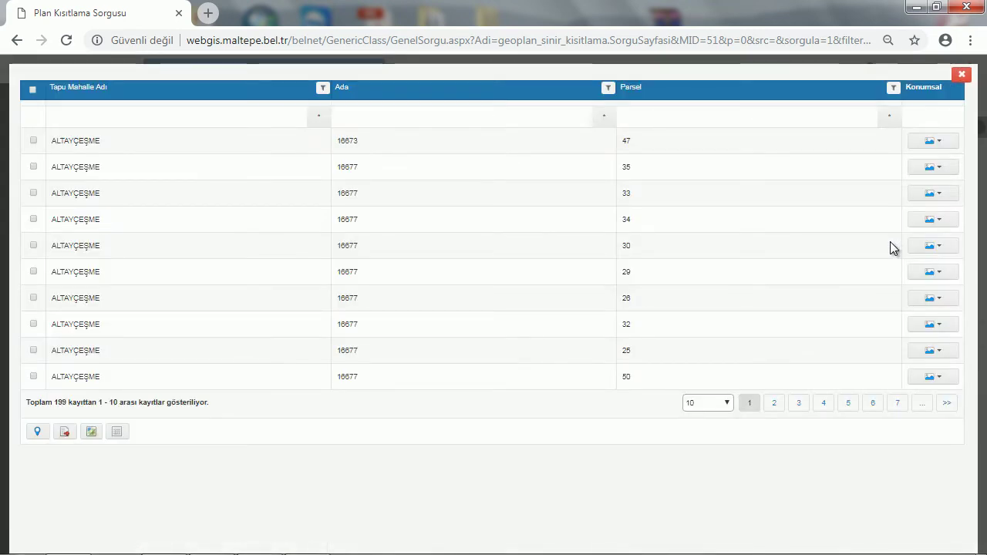
pyautogui.click(961, 75)
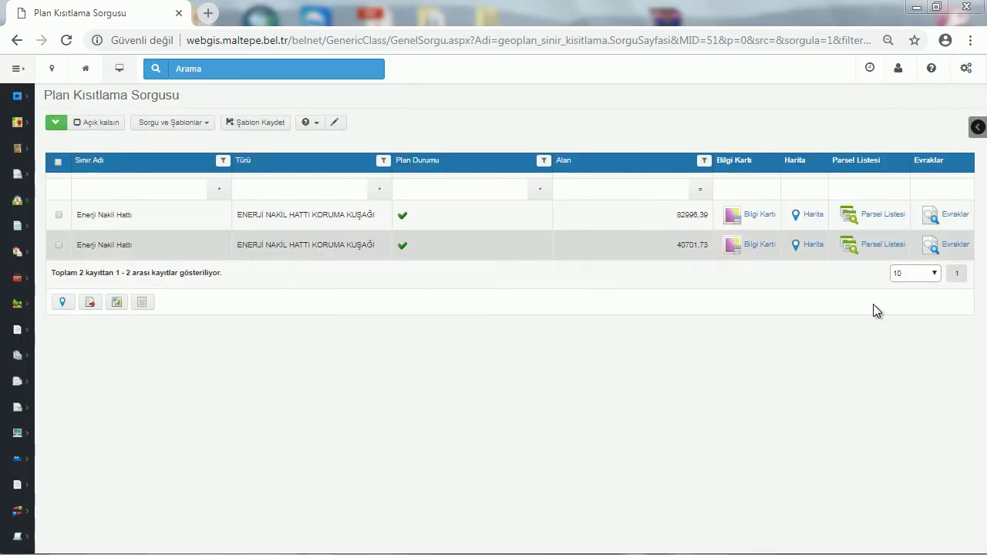
pyautogui.click(929, 244)
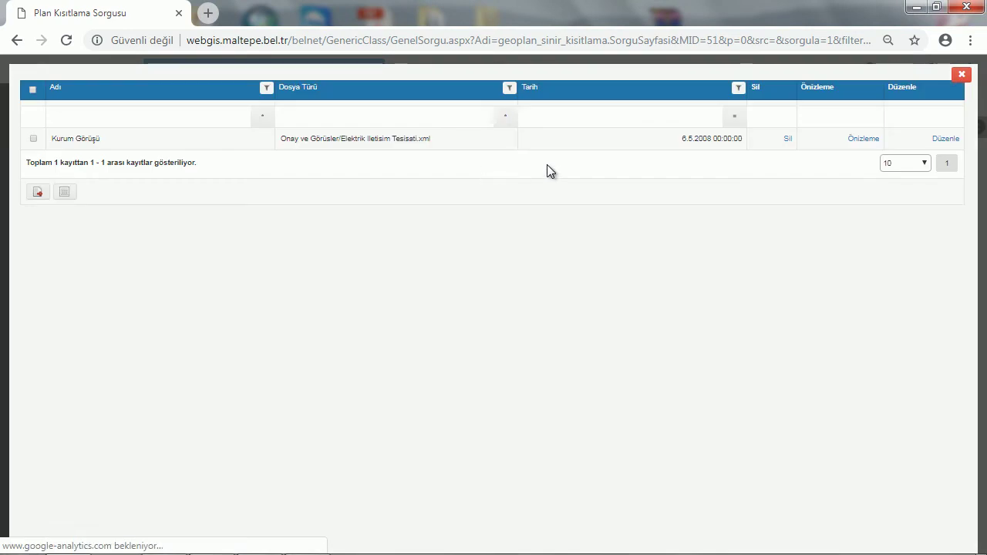
# Query Mahkeme Kararları for Ada 2139, Parsel 3, returning case 2008/5380.
pyautogui.click(961, 74)
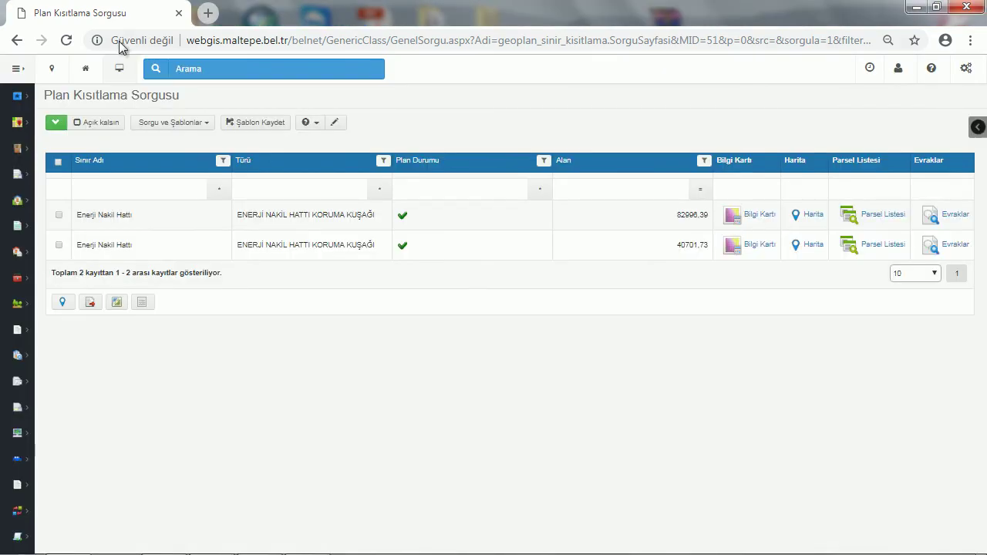
pyautogui.click(16, 68)
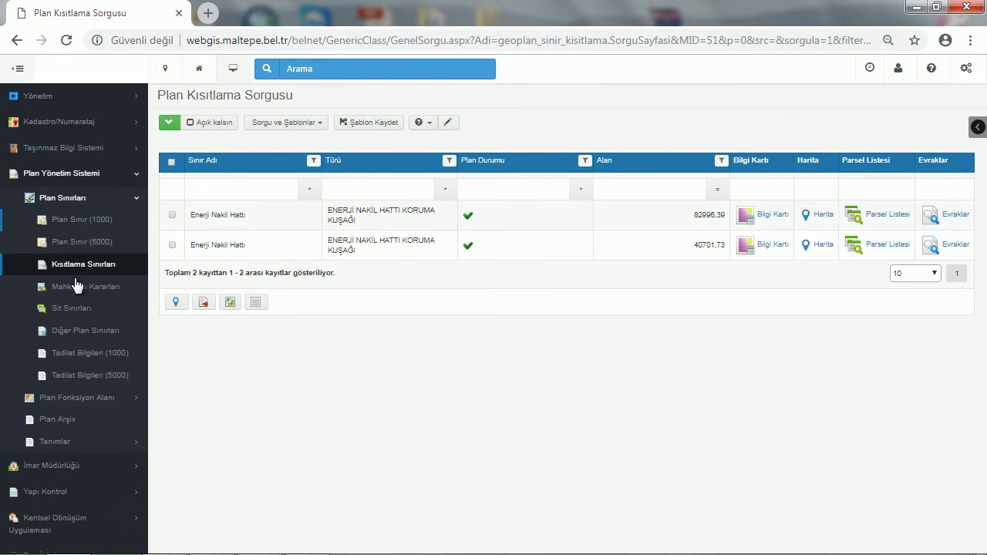
pyautogui.click(76, 283)
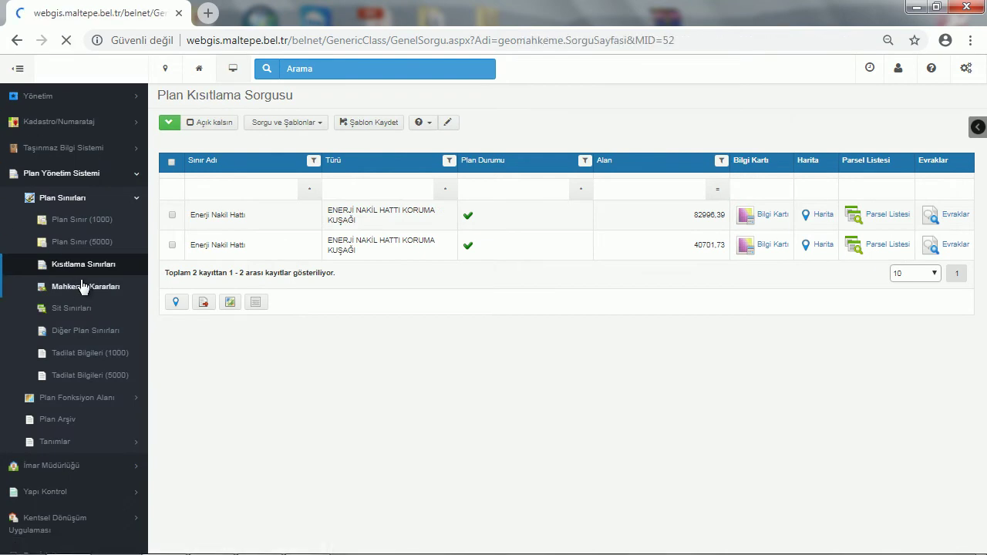
pyautogui.click(230, 307)
pyautogui.click(243, 329)
pyautogui.write('3')
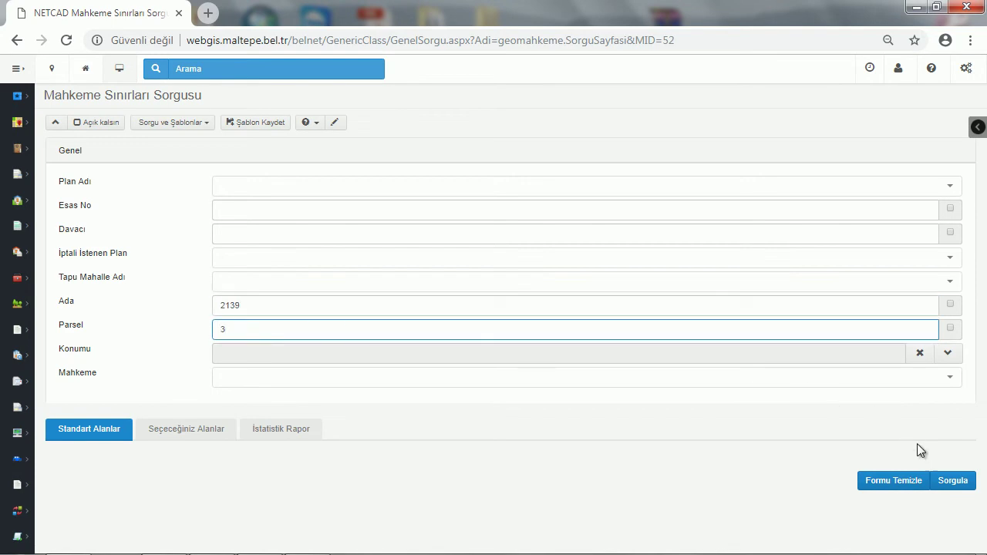
pyautogui.click(942, 480)
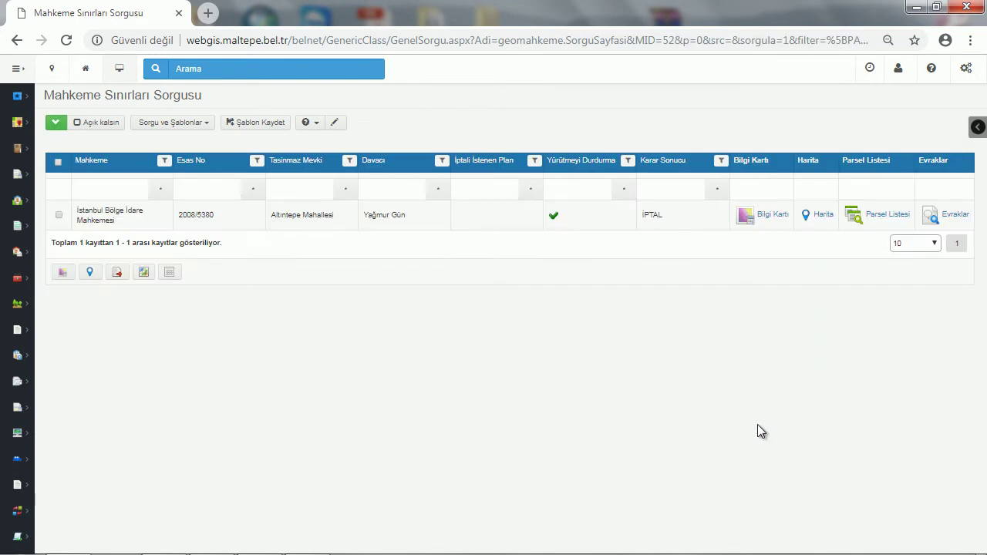
# Review the İPTAL court decision's info card, then close it.
pyautogui.click(771, 215)
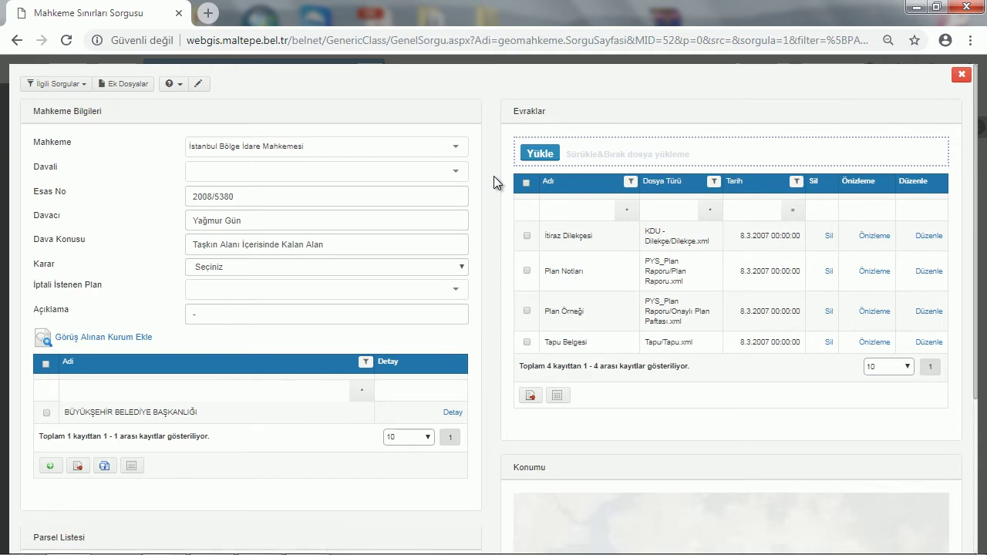
pyautogui.scroll(-1, 494, 175)
pyautogui.scroll(-2, 494, 176)
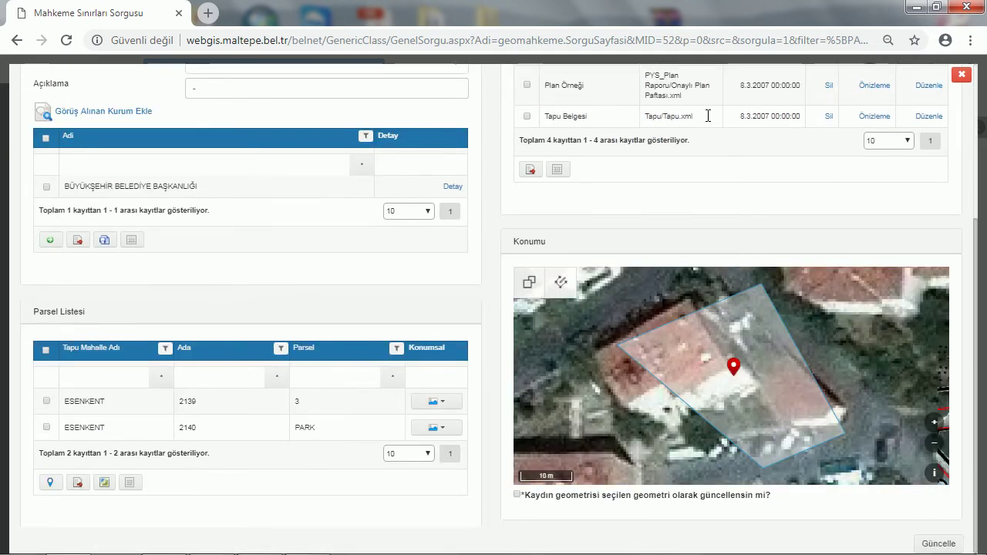
pyautogui.click(960, 74)
# Run an unfiltered Sit Sınırları query and open the info card of site boundary 1996.
pyautogui.click(17, 69)
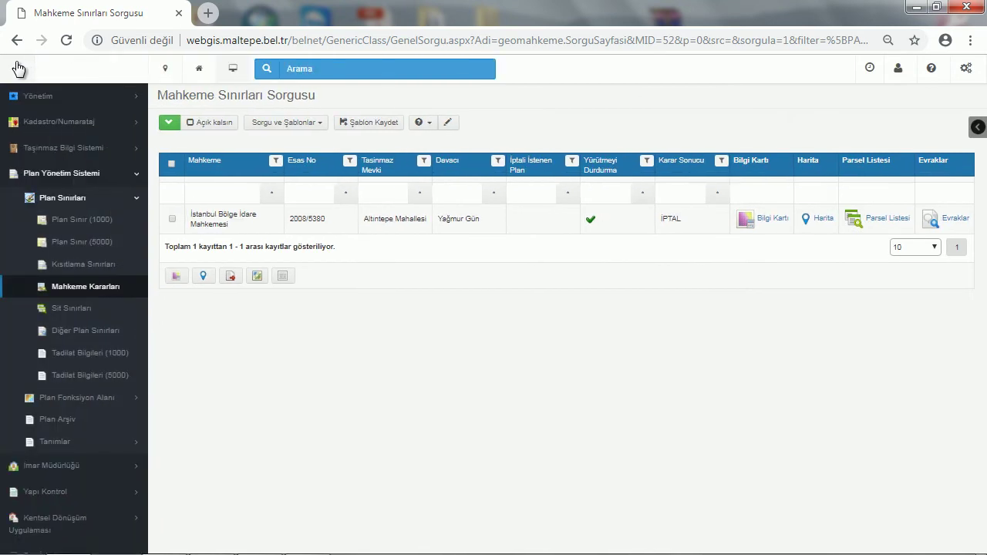
pyautogui.click(78, 306)
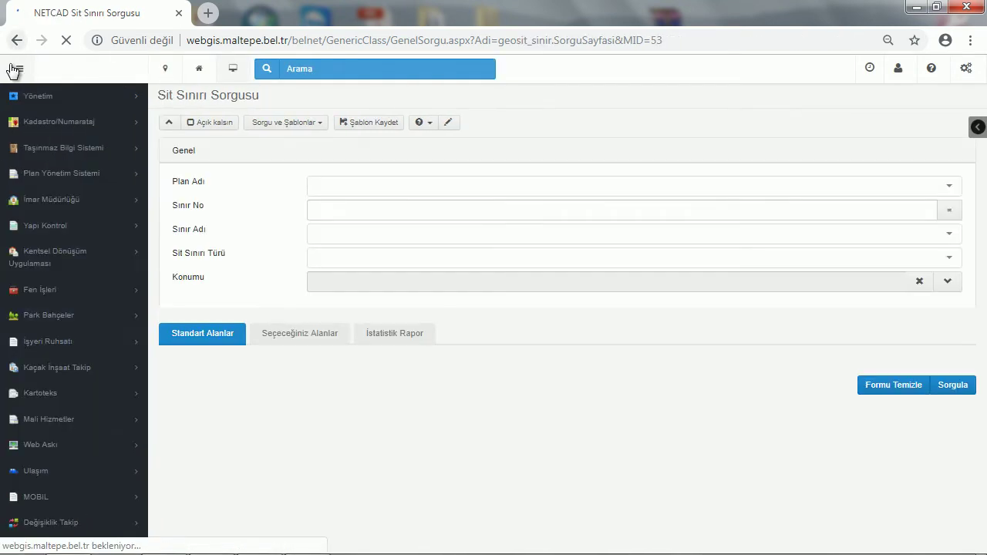
pyautogui.click(16, 68)
pyautogui.click(969, 390)
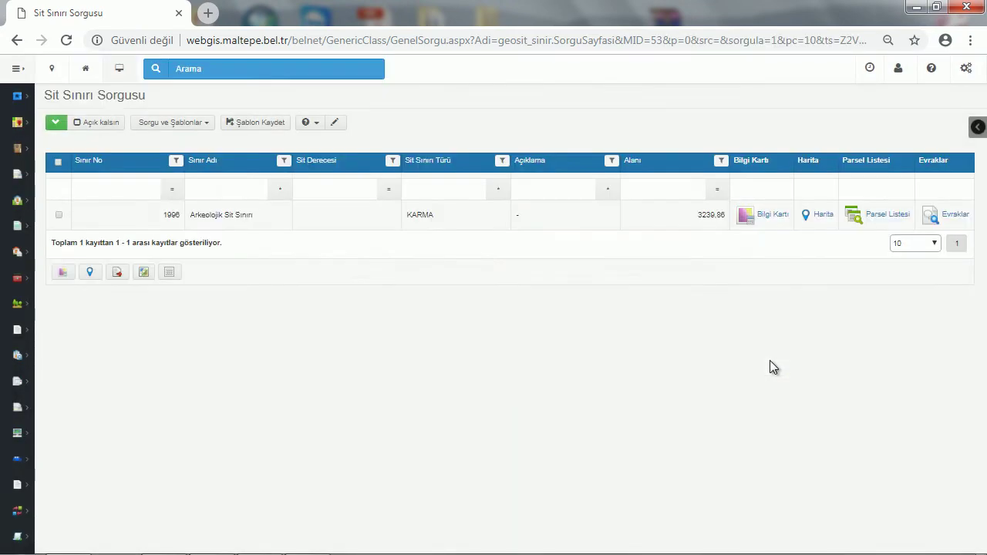
pyautogui.click(767, 215)
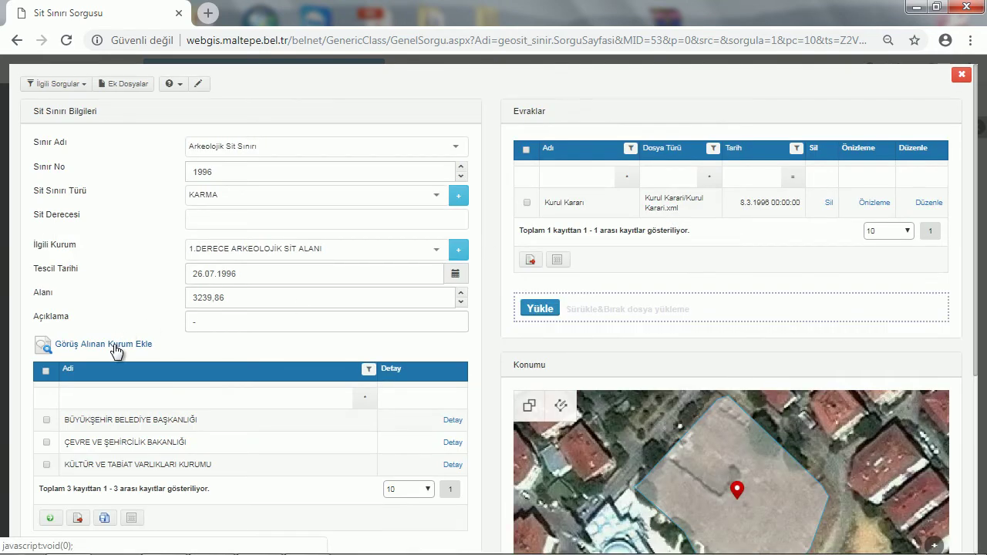
# Add ORMAN MÜDÜRLÜĞÜ as a consulted institution on the site boundary record.
pyautogui.click(116, 348)
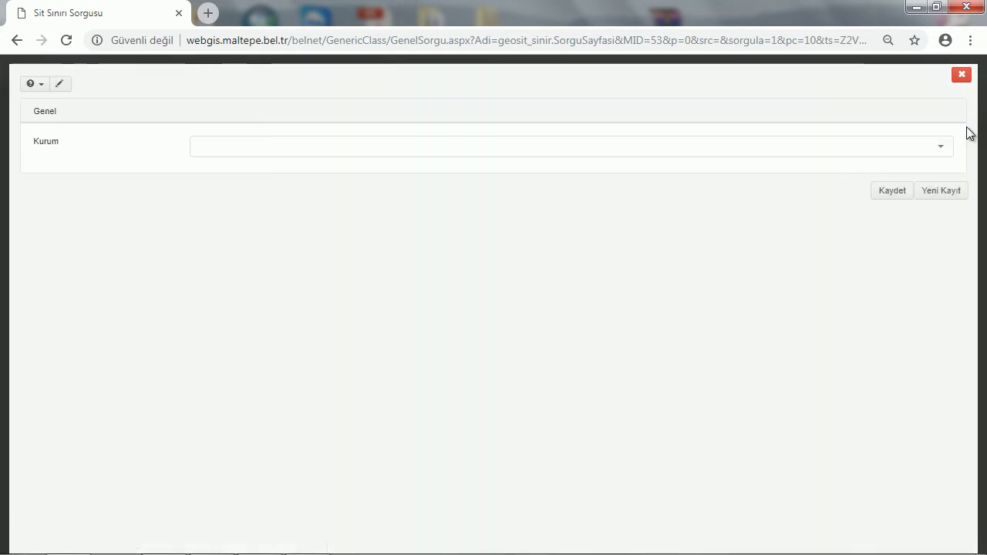
pyautogui.click(947, 146)
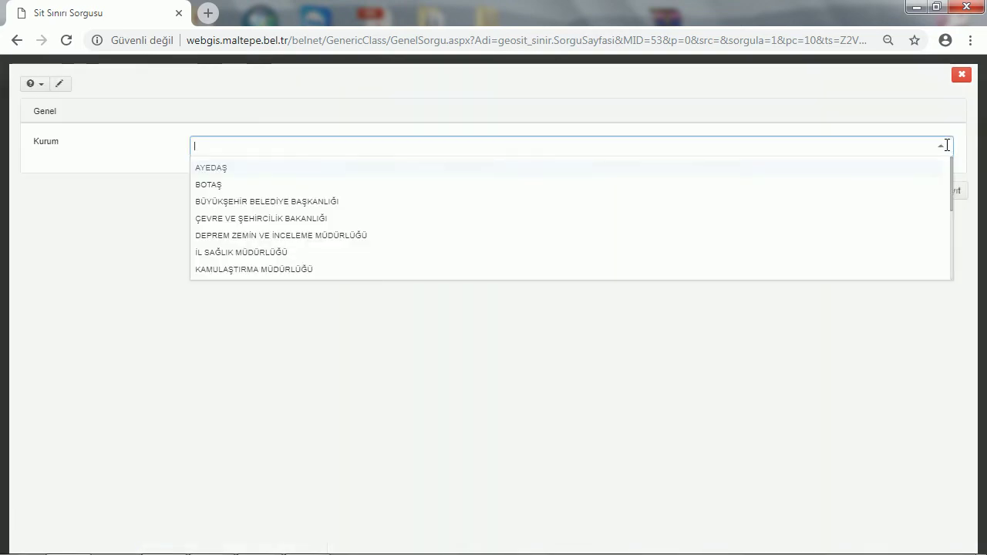
pyautogui.scroll(-5, 828, 229)
pyautogui.click(826, 219)
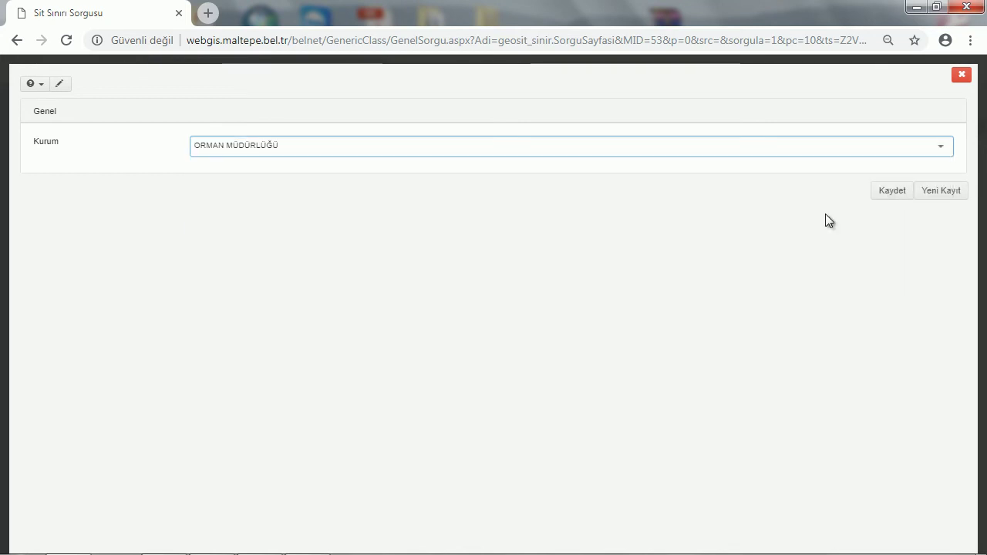
pyautogui.click(897, 194)
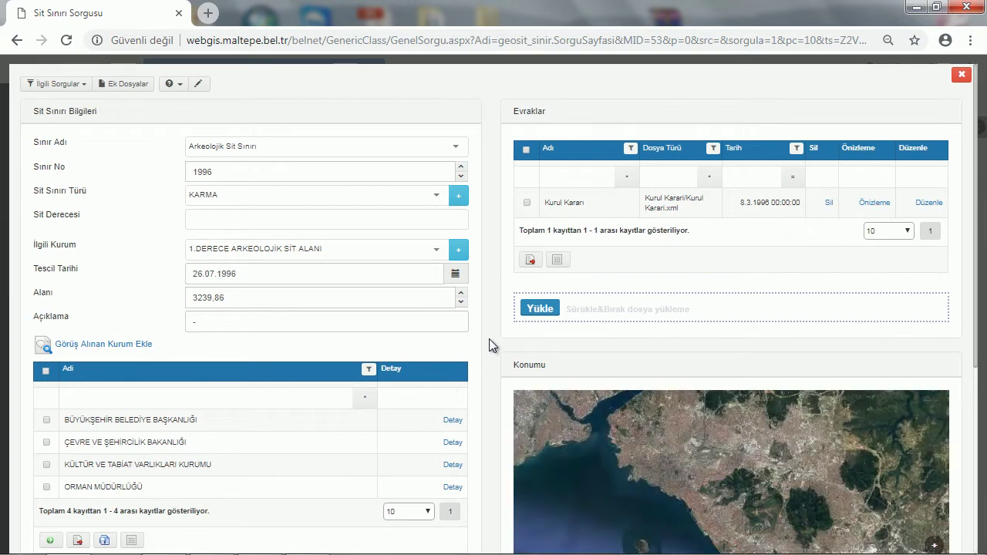
# Check the record's Konumu map and two-parcel Parsel Listesi, then close the card.
pyautogui.scroll(-2, 489, 339)
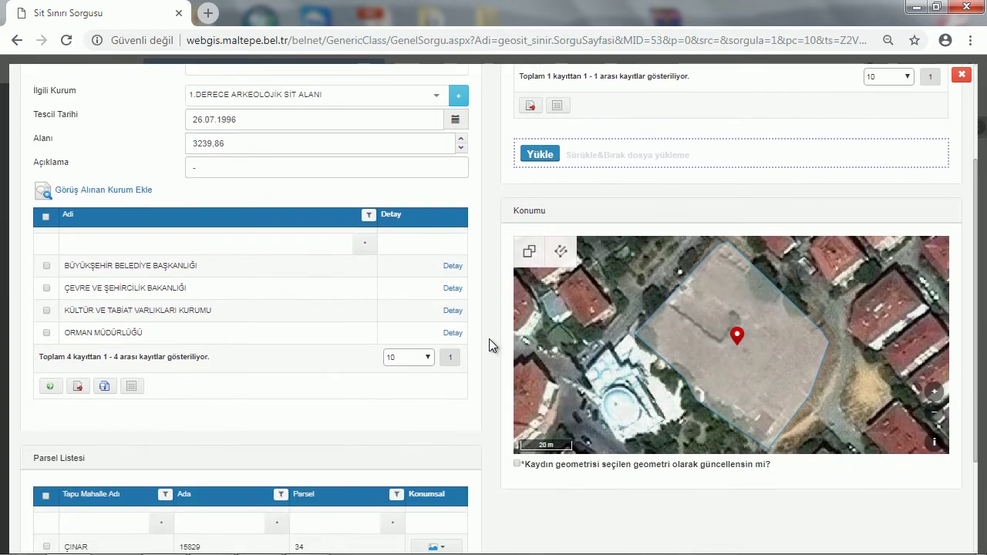
pyautogui.scroll(-1, 489, 339)
pyautogui.scroll(-1, 489, 338)
pyautogui.click(961, 74)
# List all plan amendment records from the Tadilat Bilgileri form.
pyautogui.click(943, 212)
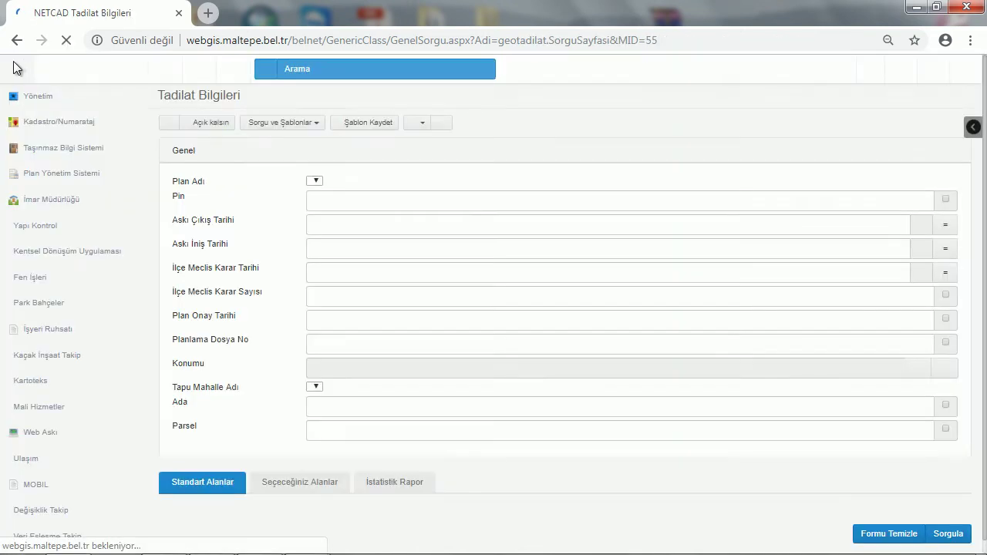
pyautogui.click(17, 70)
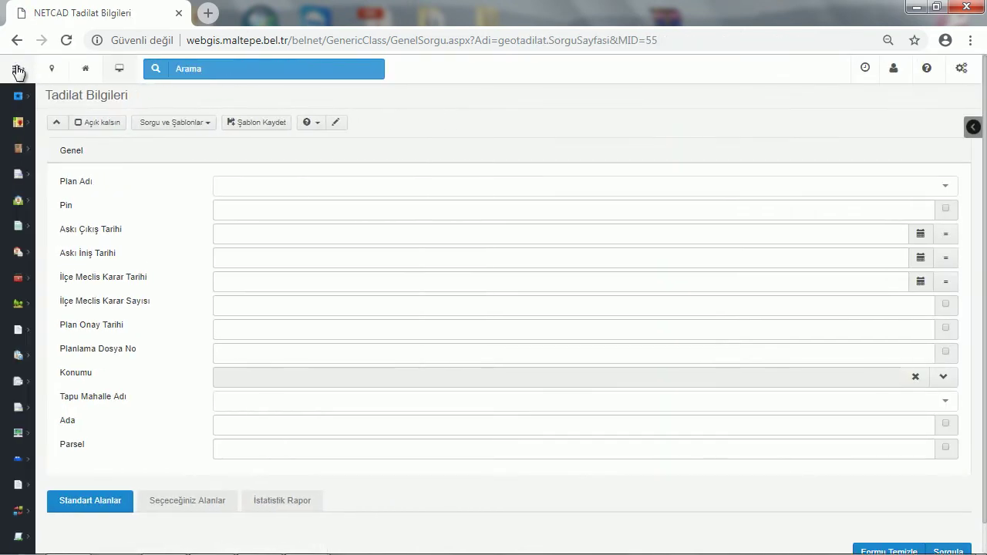
pyautogui.scroll(-1, 986, 453)
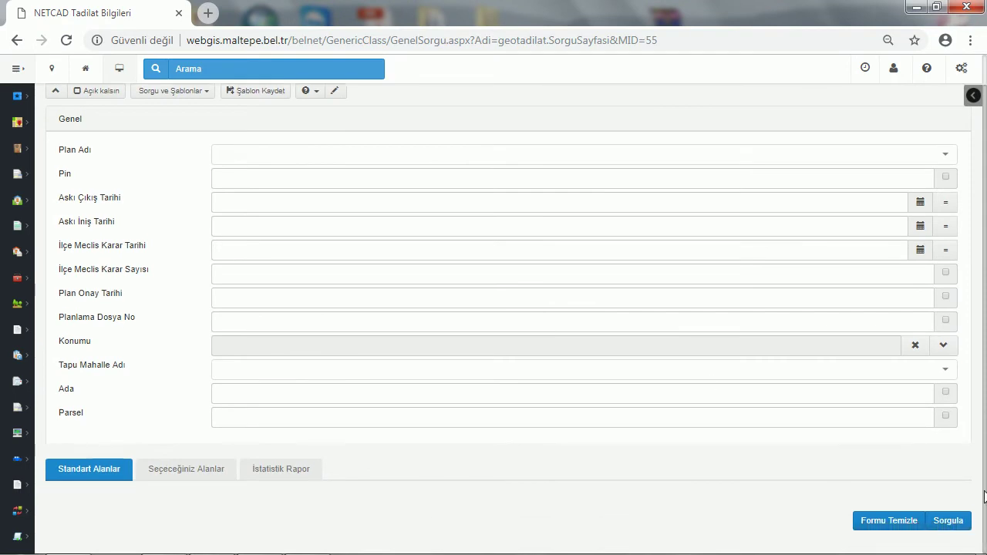
pyautogui.click(933, 516)
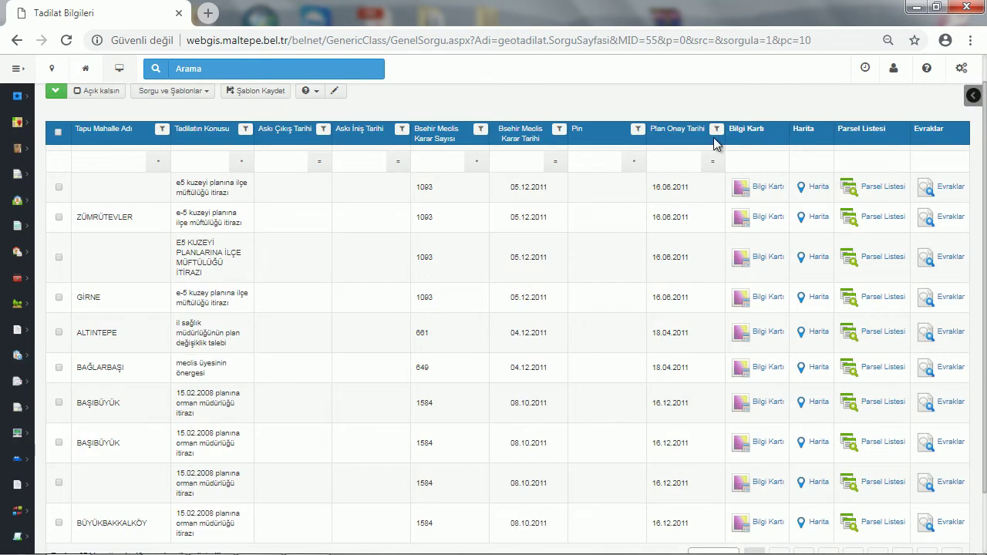
# Filter the Plan Onay Tarihi column to show only 2018 approval dates.
pyautogui.click(718, 141)
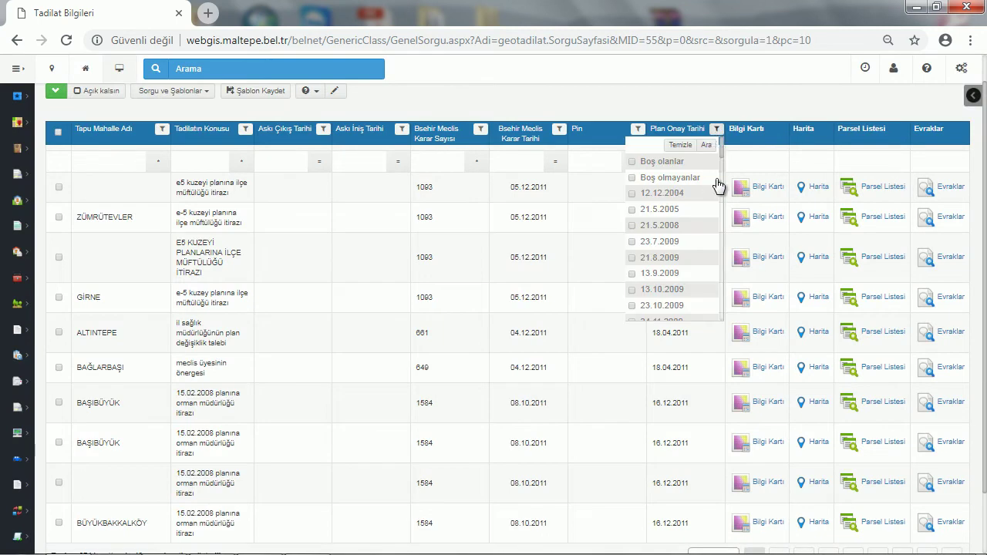
pyautogui.scroll(-2, 708, 199)
pyautogui.scroll(-3, 703, 210)
pyautogui.scroll(-3, 701, 213)
pyautogui.scroll(-3, 680, 239)
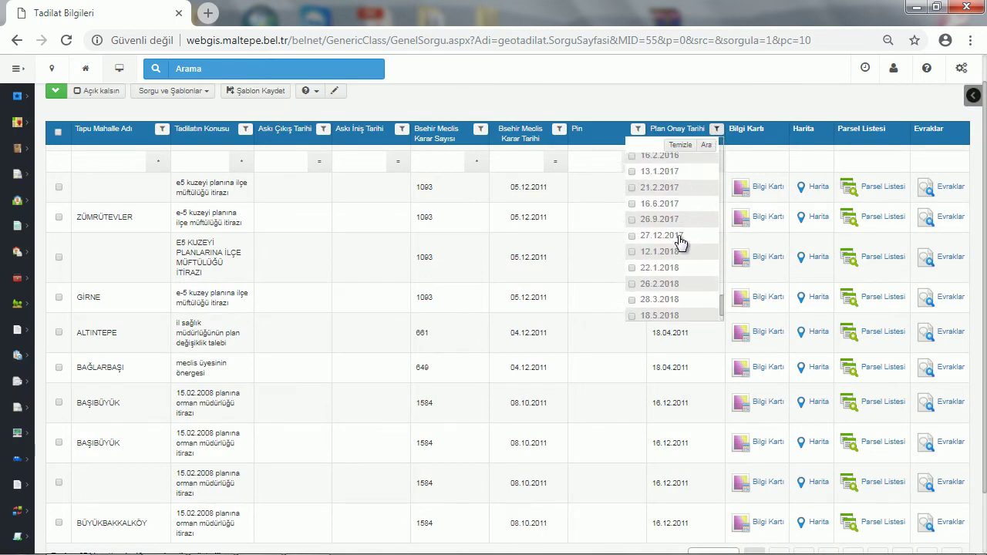
pyautogui.scroll(-2, 655, 254)
pyautogui.click(633, 294)
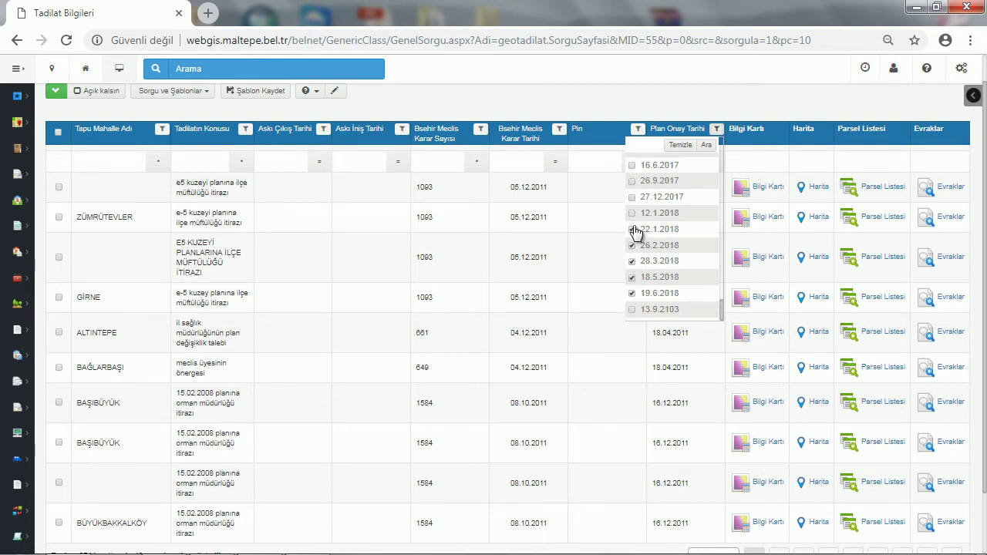
pyautogui.click(697, 145)
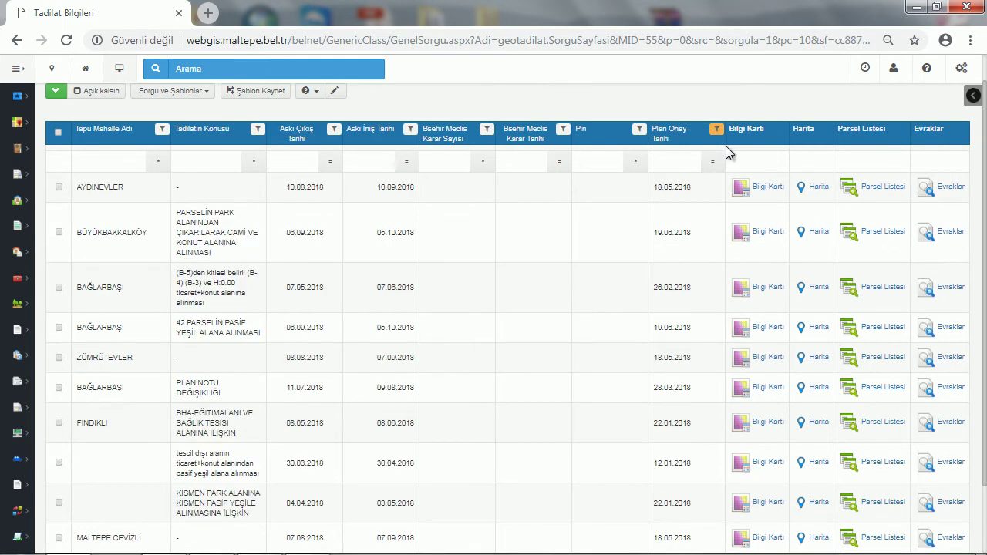
pyautogui.scroll(-1, 627, 221)
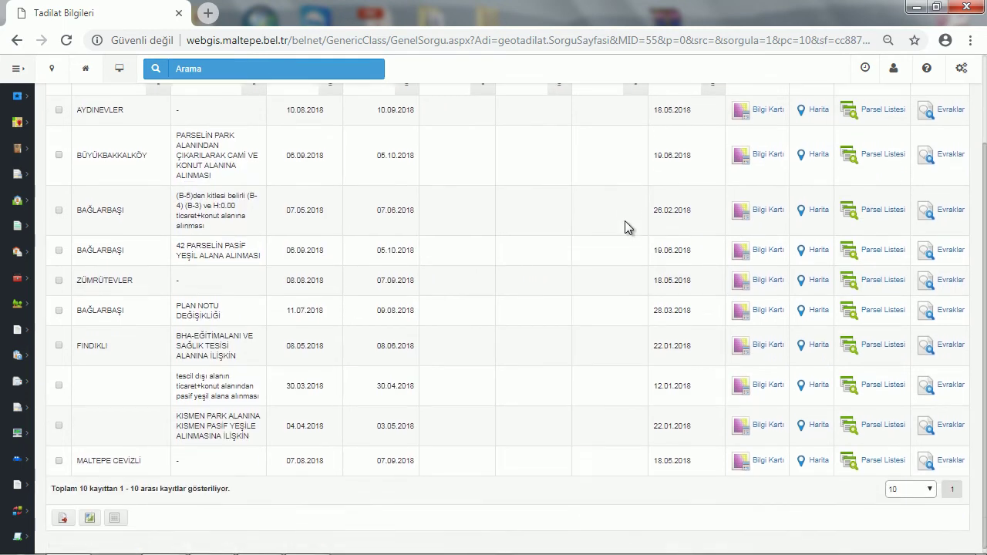
pyautogui.click(816, 345)
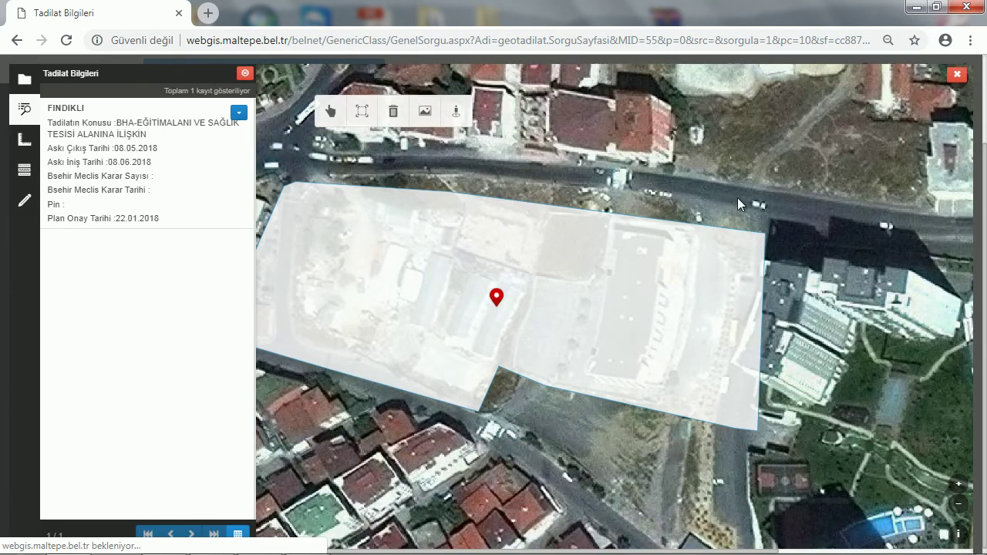
pyautogui.click(954, 75)
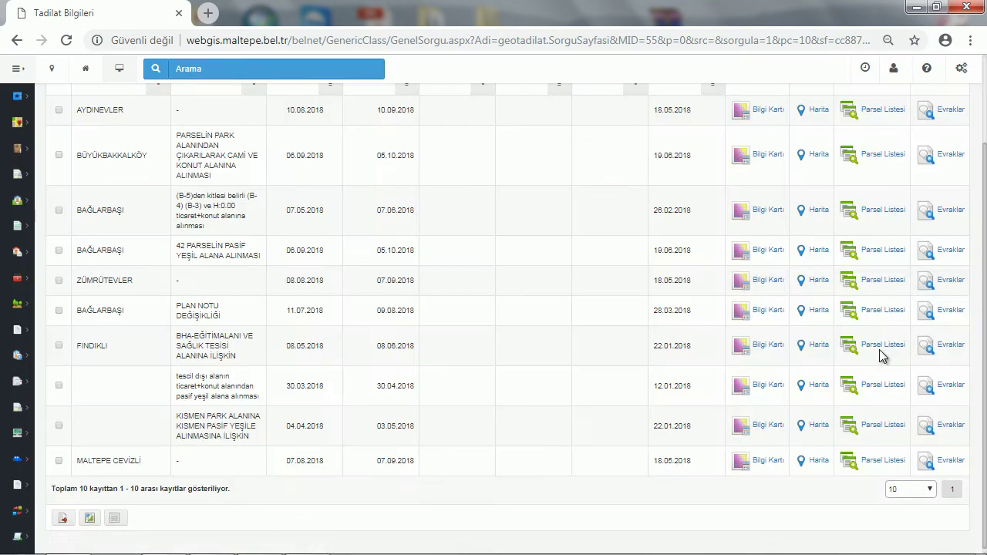
pyautogui.click(879, 345)
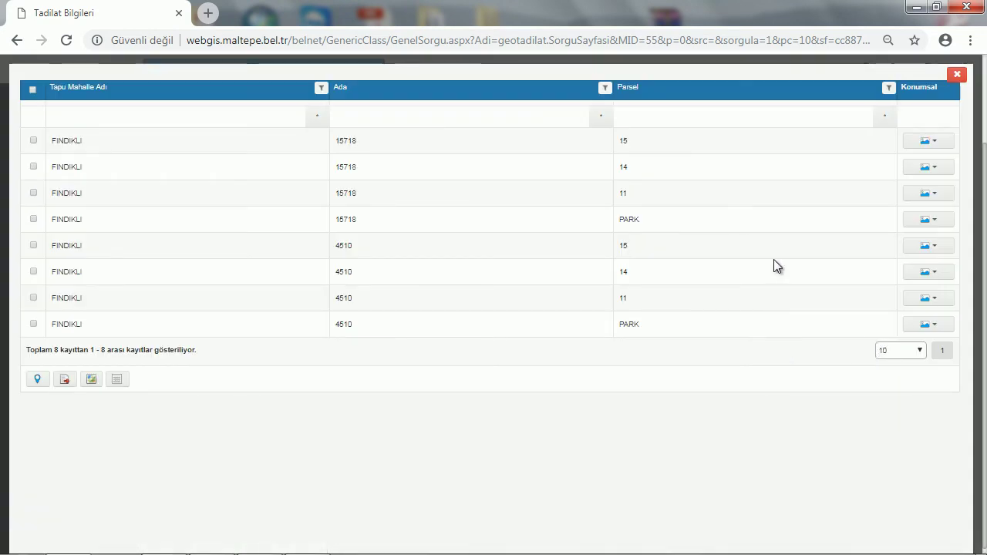
# Open the FINDIKLI amendment's Ek Dosyalar and start a new attached file.
pyautogui.click(957, 74)
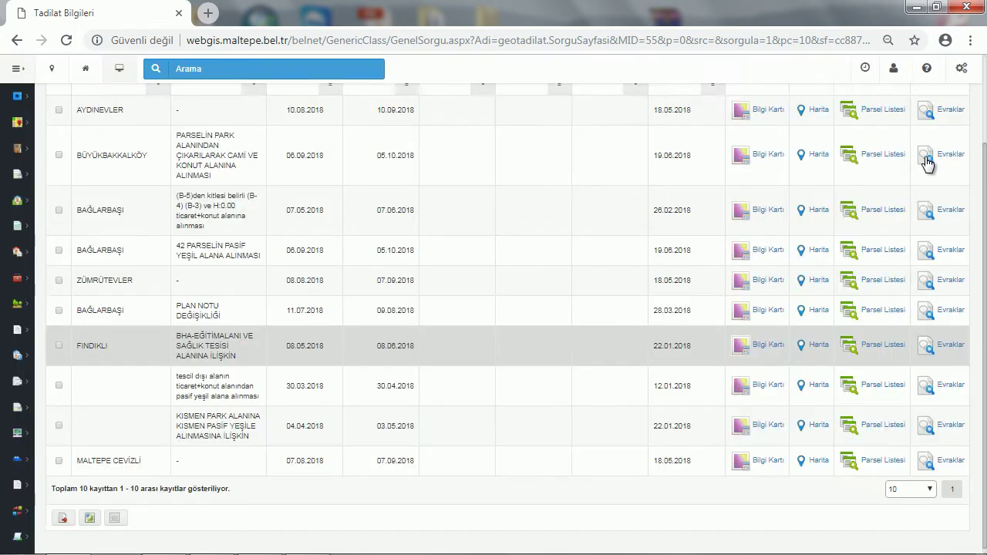
pyautogui.click(769, 340)
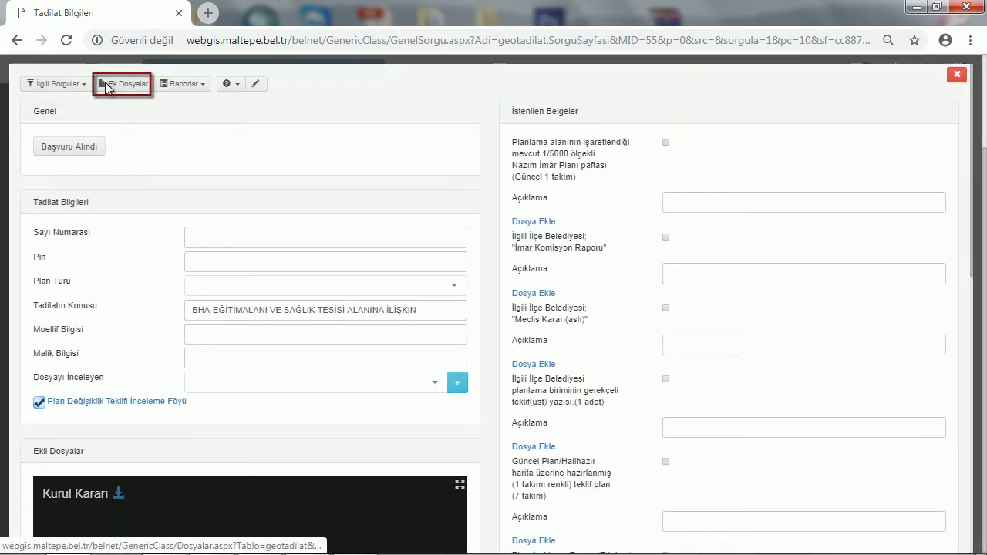
pyautogui.click(117, 89)
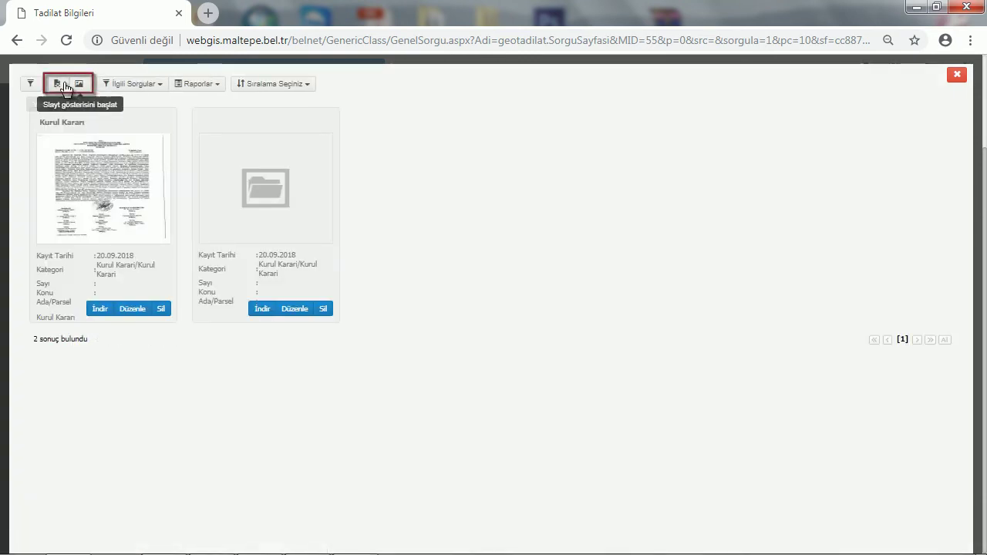
pyautogui.click(62, 83)
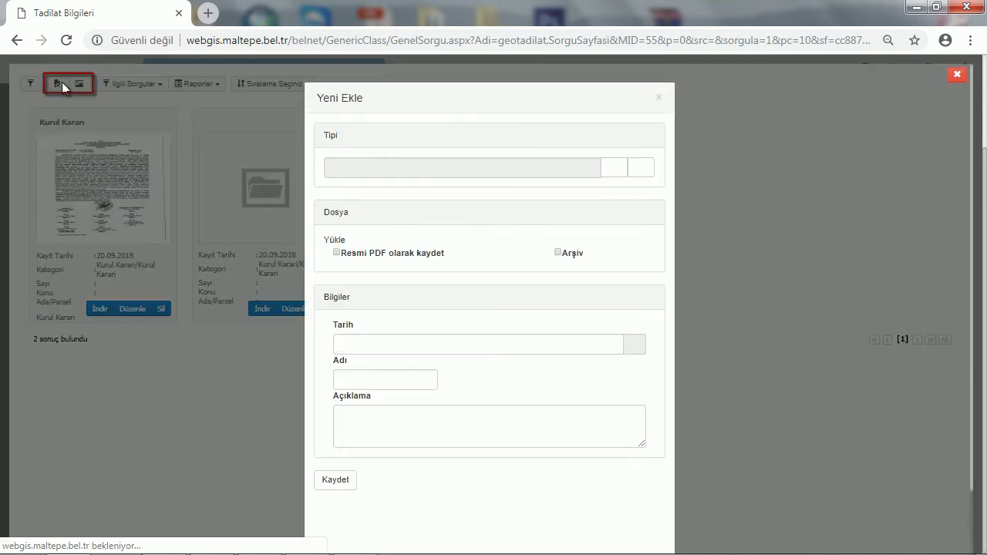
# Set the document type to Plan Raporu and upload TadilatNotu.pdf.
pyautogui.click(641, 168)
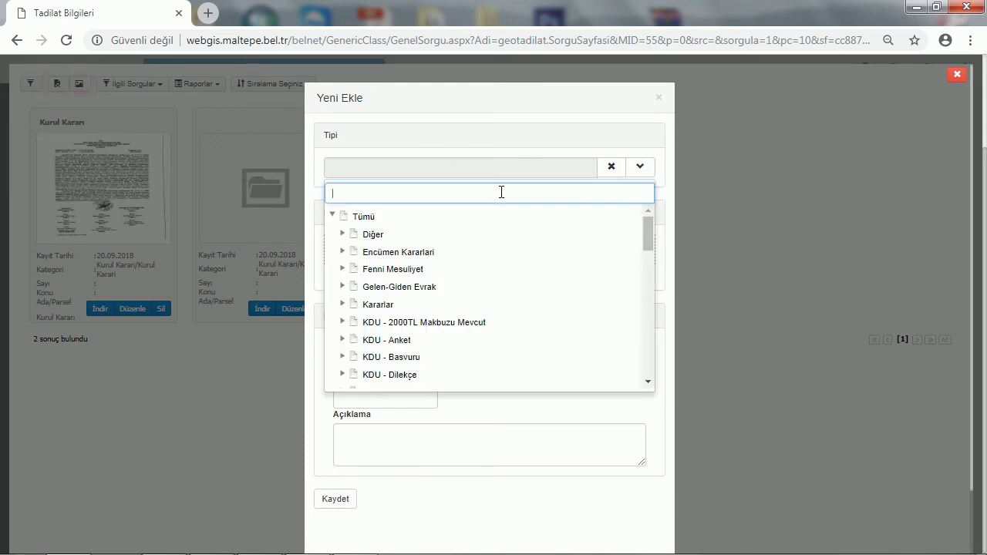
pyautogui.moveTo(648, 231); pyautogui.dragTo(649, 353)
pyautogui.click(438, 196)
pyautogui.write('plan')
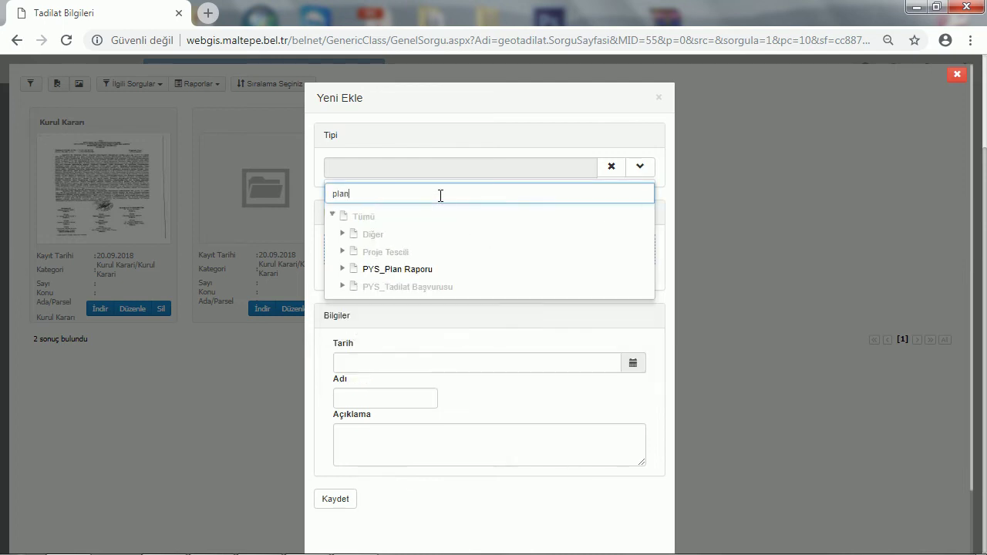
pyautogui.click(342, 268)
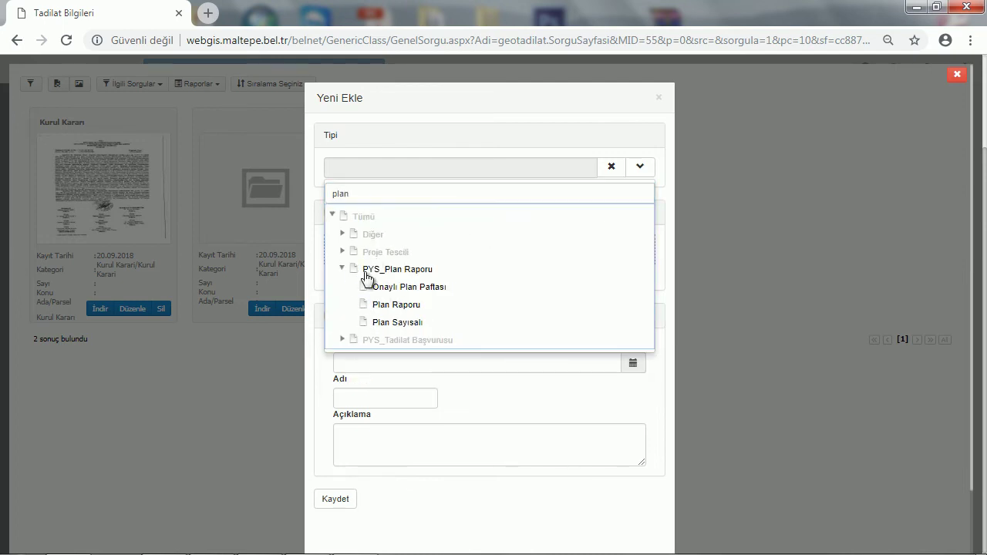
pyautogui.click(387, 305)
pyautogui.click(360, 255)
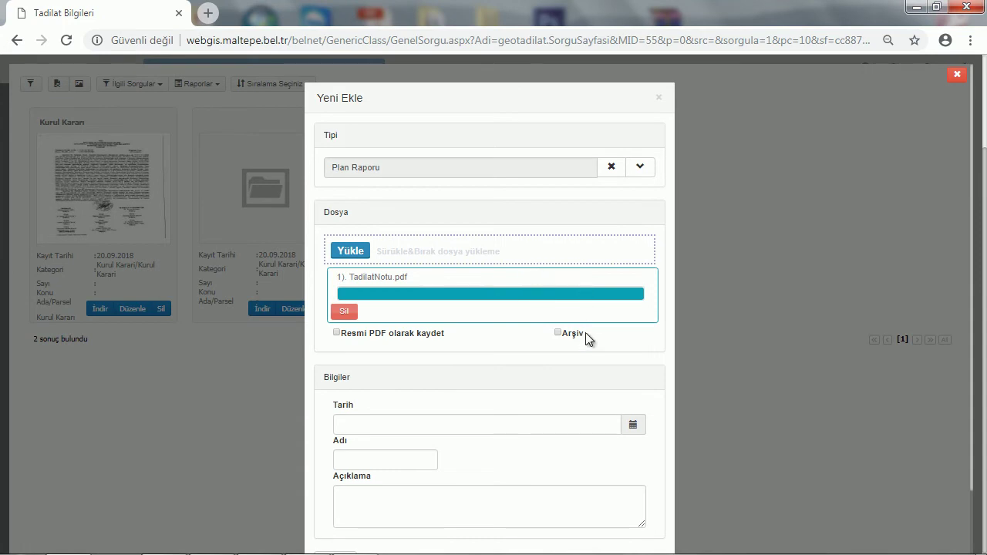
# Date the document 20.09.2018, name it Tadilat Notu, and save the attachment.
pyautogui.scroll(-1, 631, 331)
pyautogui.click(616, 352)
pyautogui.write('20.09.20')
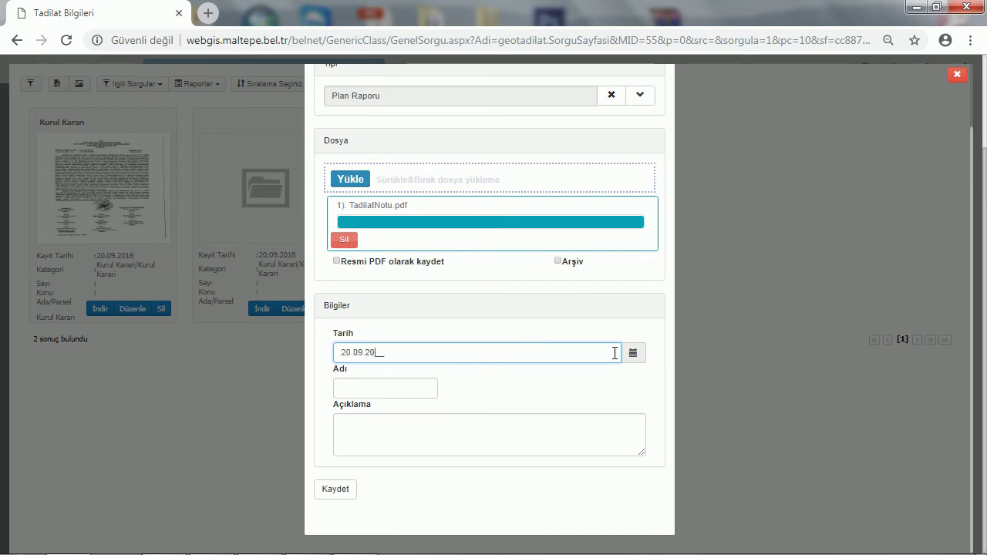
pyautogui.write('18')
pyautogui.click(419, 392)
pyautogui.write('Tadilat N')
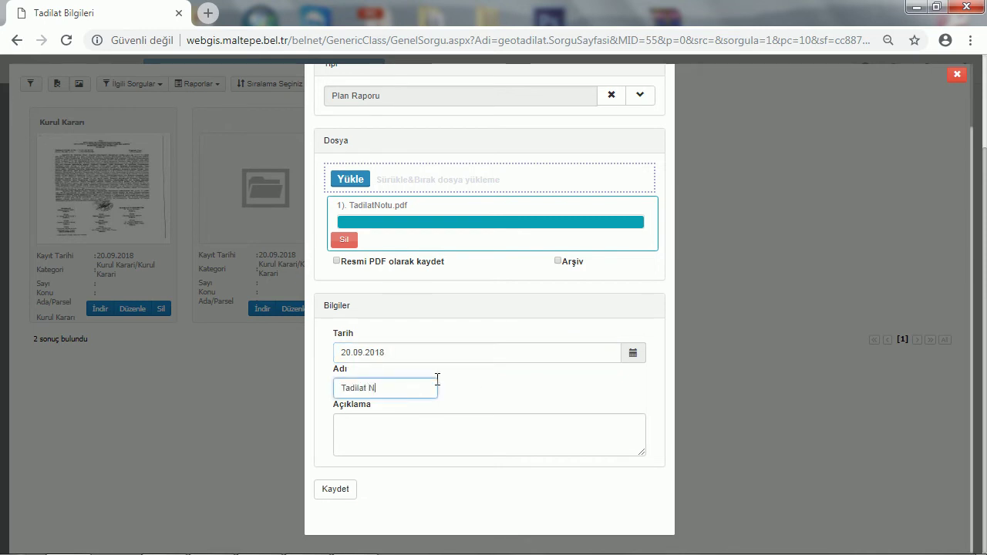
pyautogui.write('otu')
pyautogui.click(346, 492)
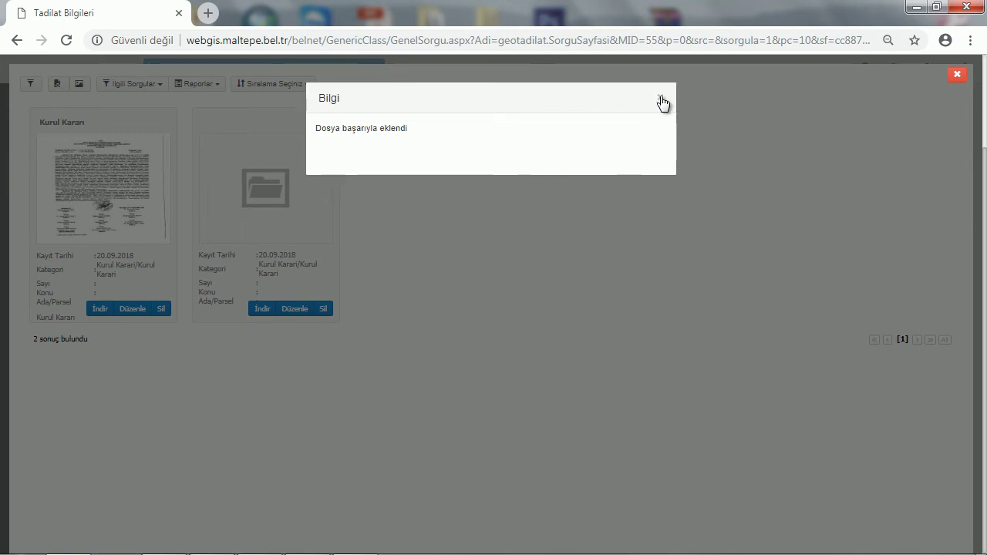
pyautogui.click(659, 96)
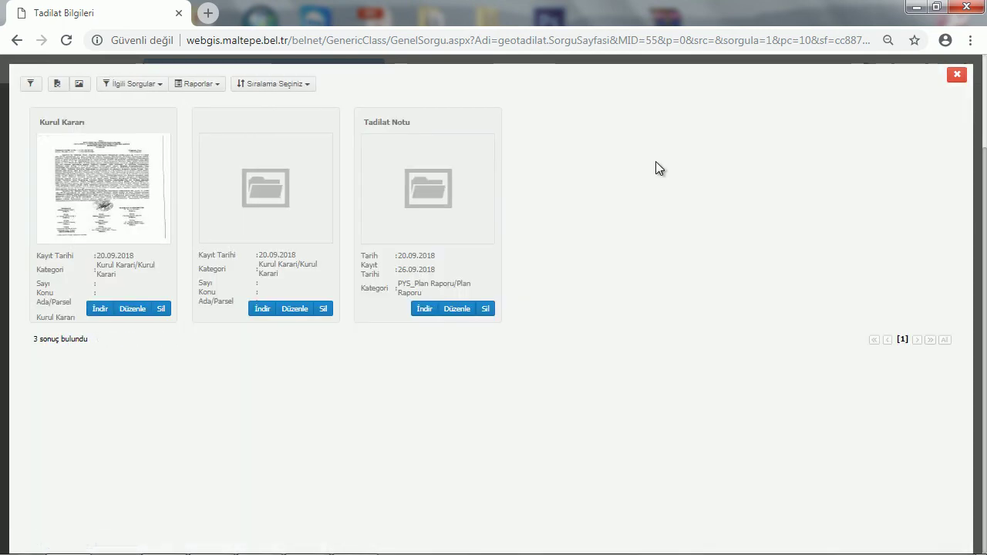
# Preview Tadilat Notu from FINDIKLI's Evraklar list, close it, and expand Plan Yönetim Sistemi.
pyautogui.click(957, 75)
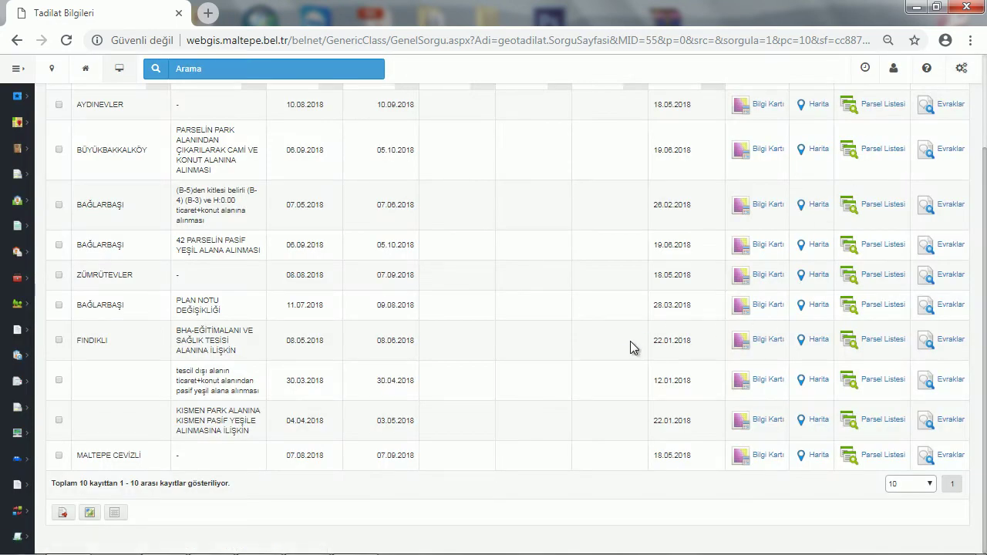
pyautogui.click(947, 339)
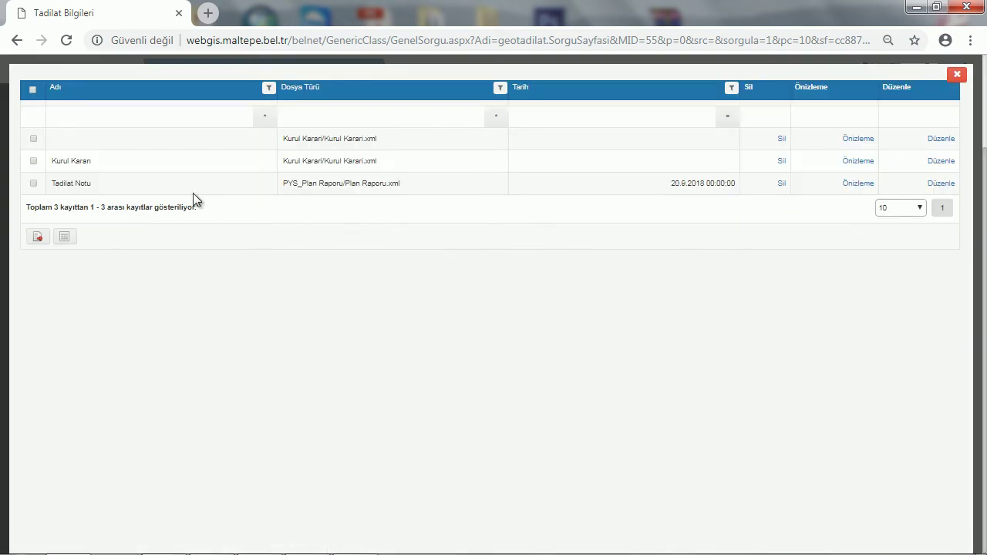
pyautogui.click(847, 184)
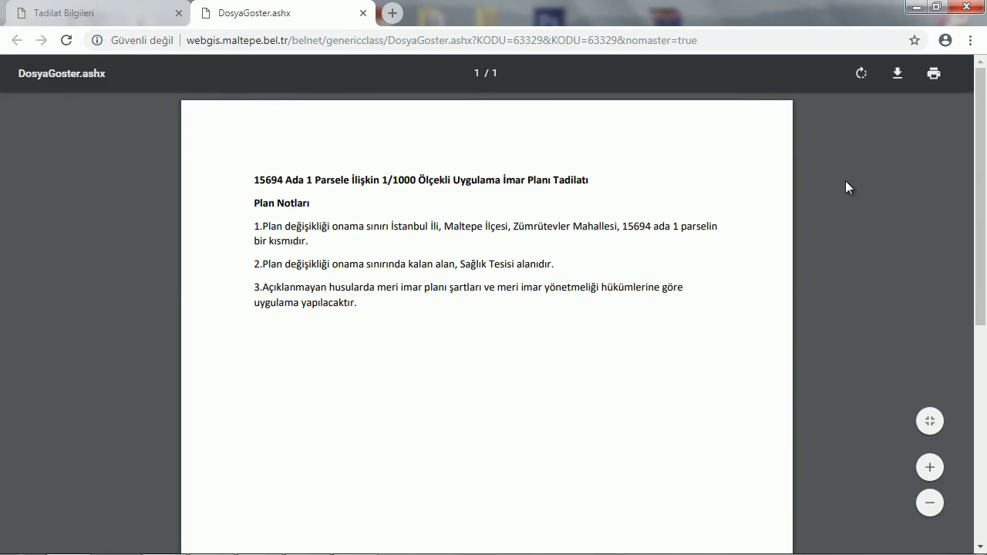
pyautogui.click(362, 13)
pyautogui.click(97, 179)
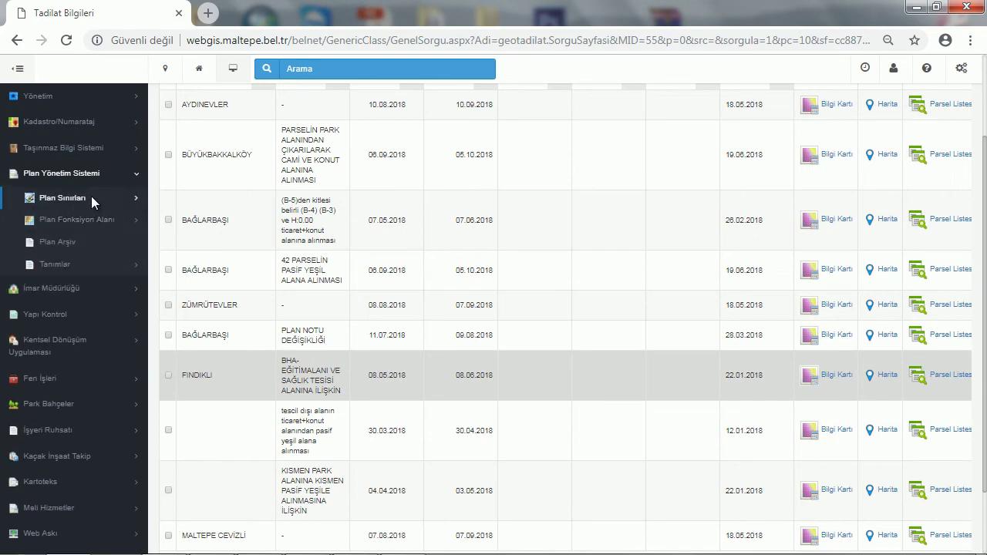
# In the Plan Fonksiyon 1000 query, choose plan E-5 KUZEYİ 1/1000 and function TİCARET VE KONUT ALANI.
pyautogui.click(86, 220)
pyautogui.click(88, 243)
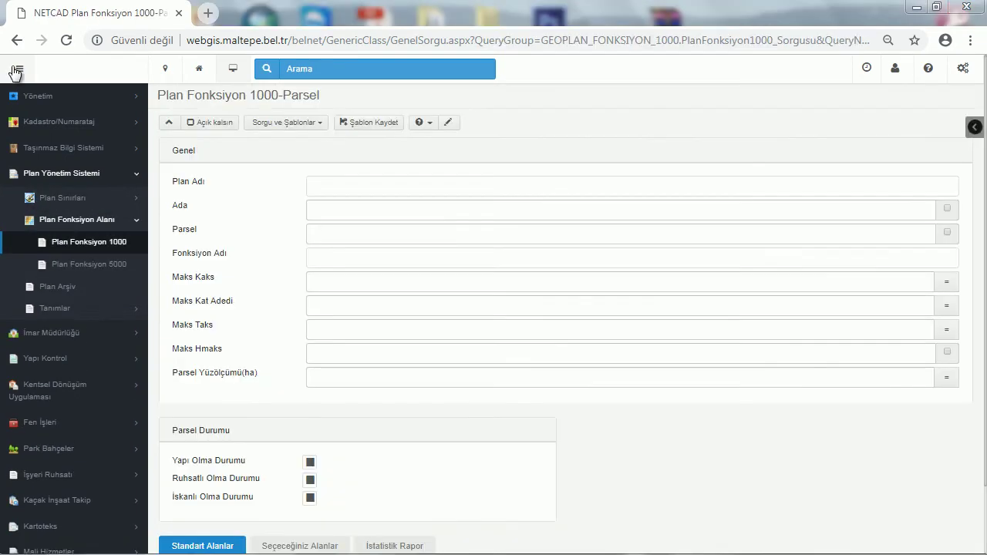
pyautogui.click(16, 71)
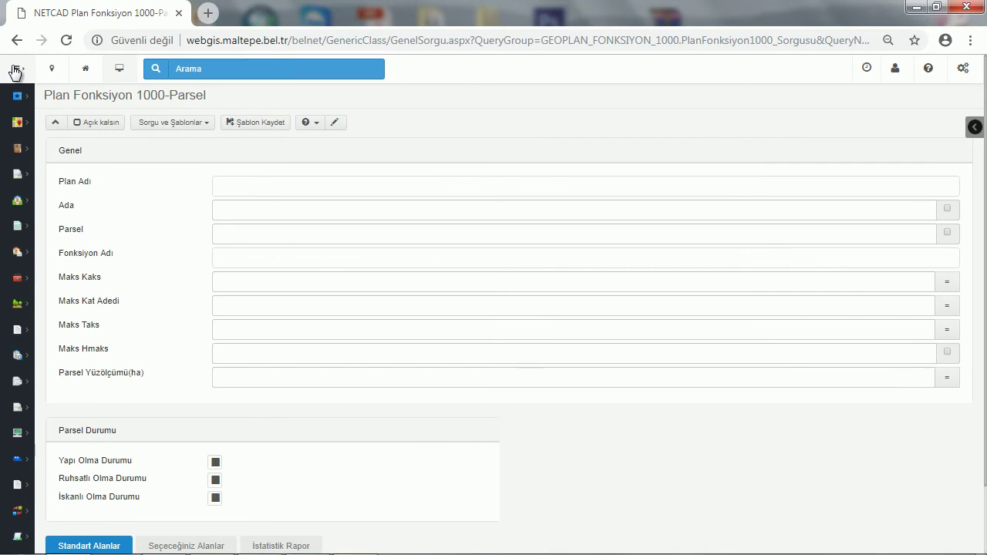
pyautogui.click(234, 181)
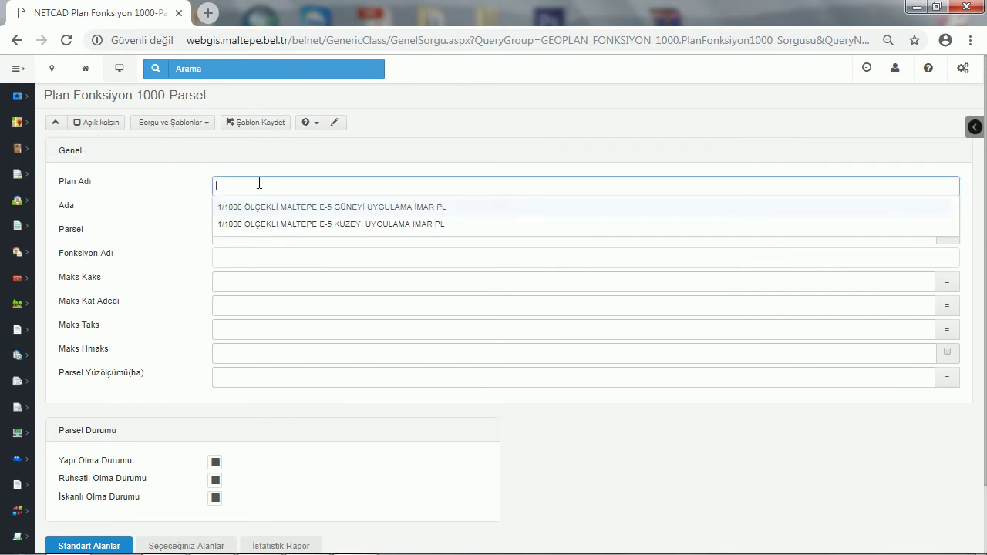
pyautogui.click(279, 222)
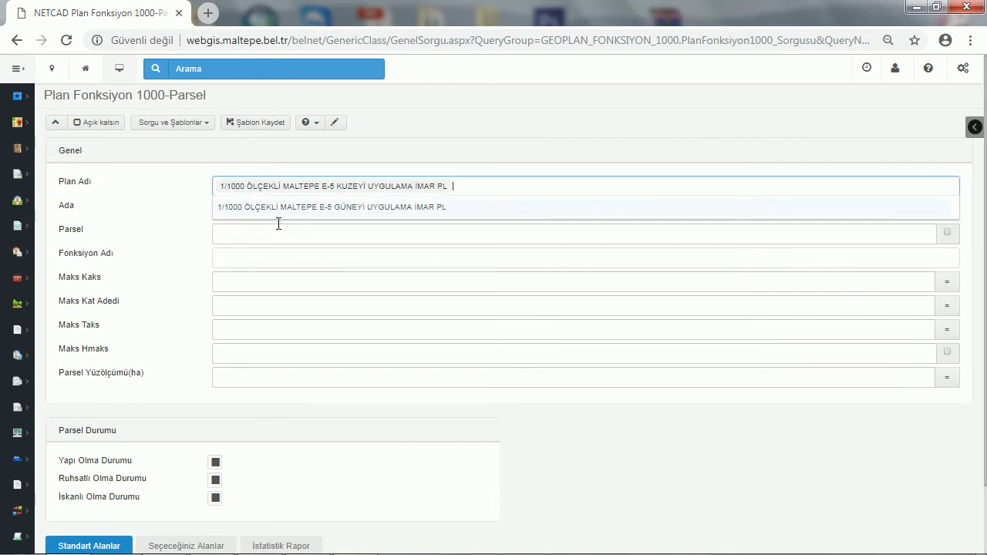
pyautogui.click(186, 230)
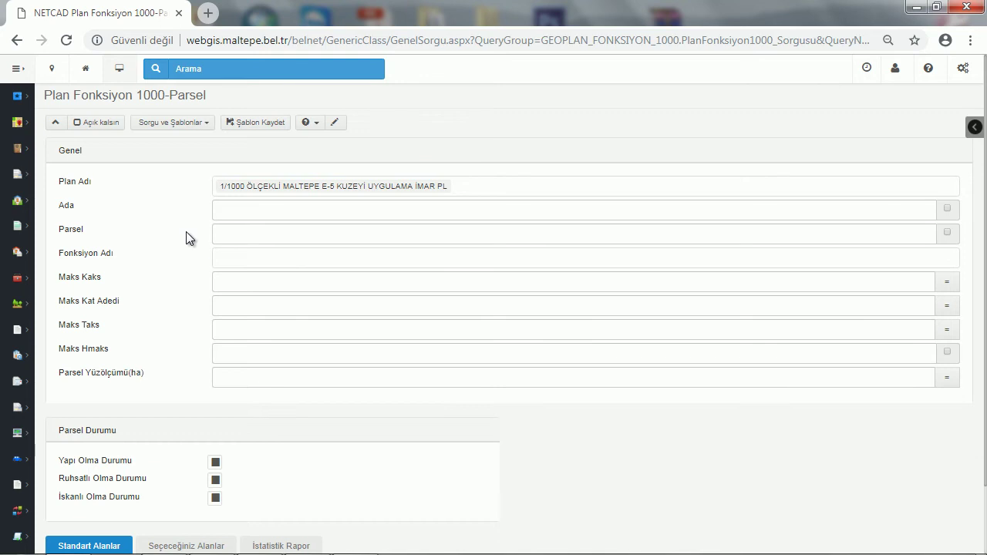
pyautogui.click(233, 251)
pyautogui.write('TİCA')
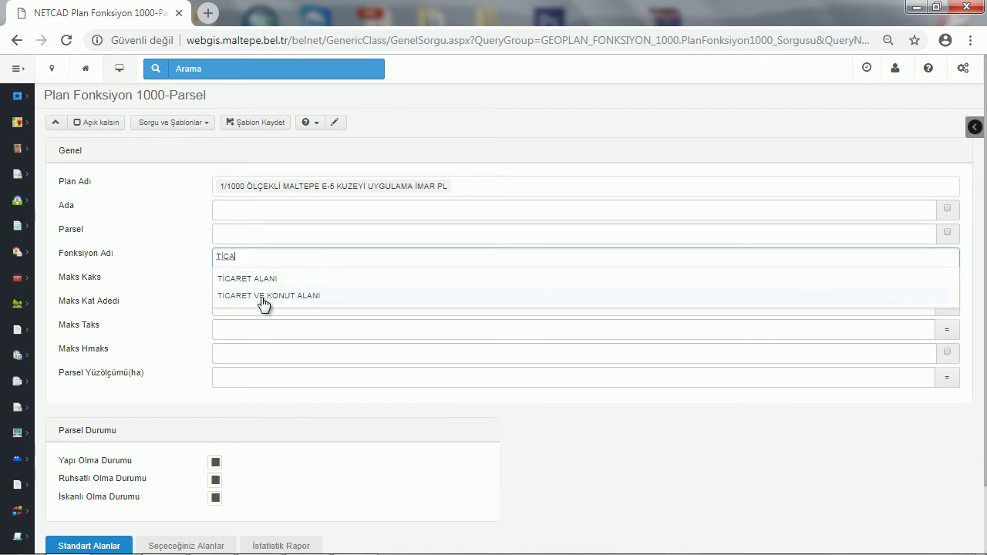
pyautogui.click(269, 298)
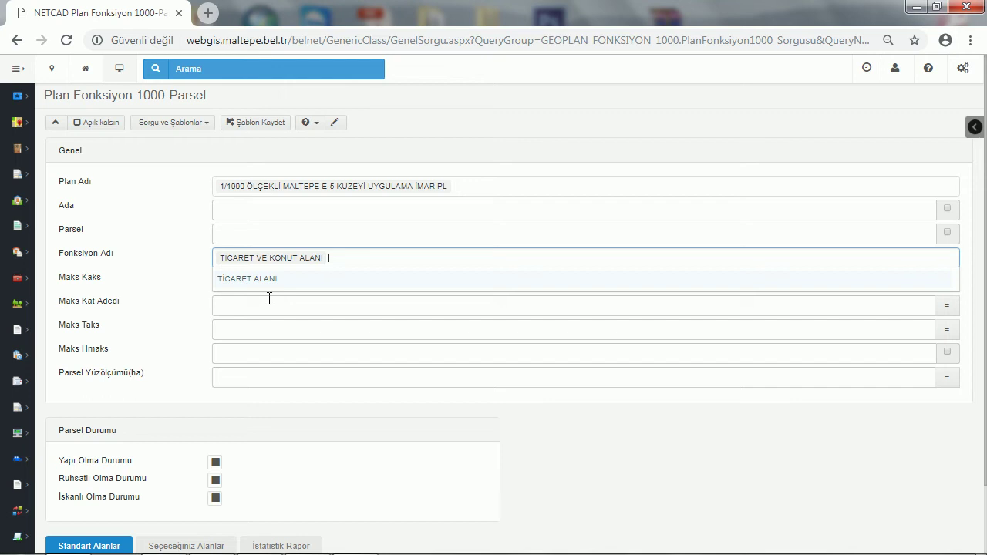
pyautogui.click(168, 299)
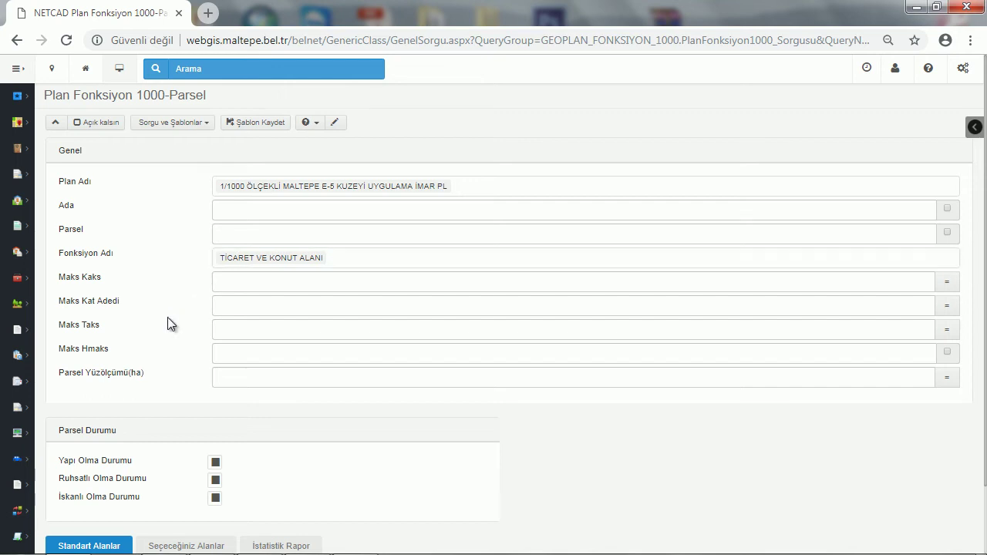
# Restrict parcel area to greater than 2000 and run the query for 18 records.
pyautogui.click(218, 377)
pyautogui.click(233, 407)
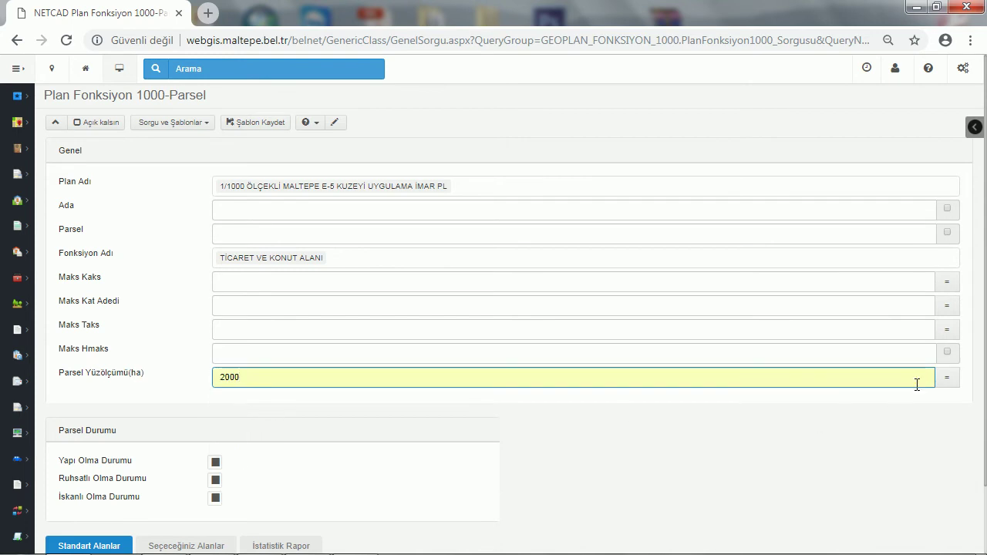
pyautogui.click(947, 378)
pyautogui.click(914, 438)
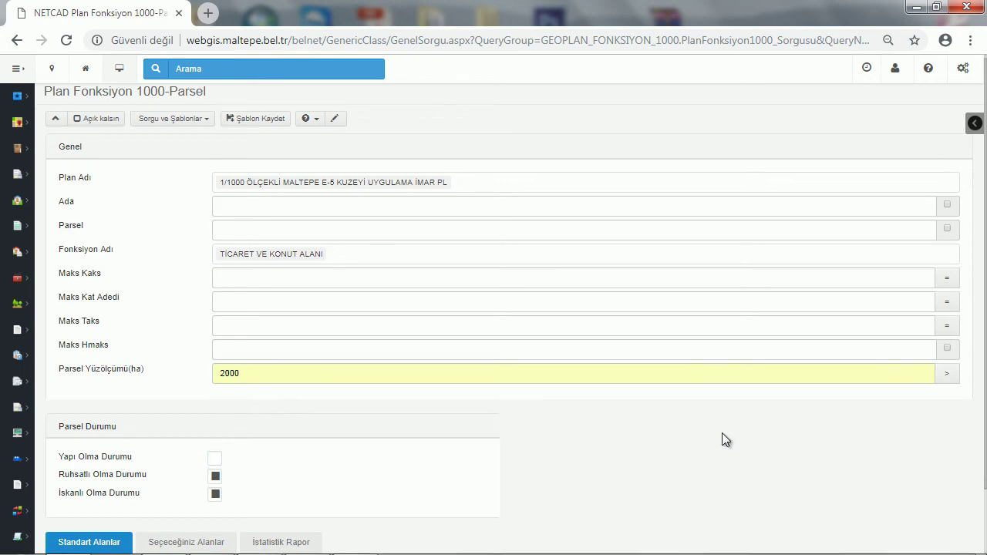
pyautogui.scroll(-1, 717, 436)
pyautogui.click(939, 523)
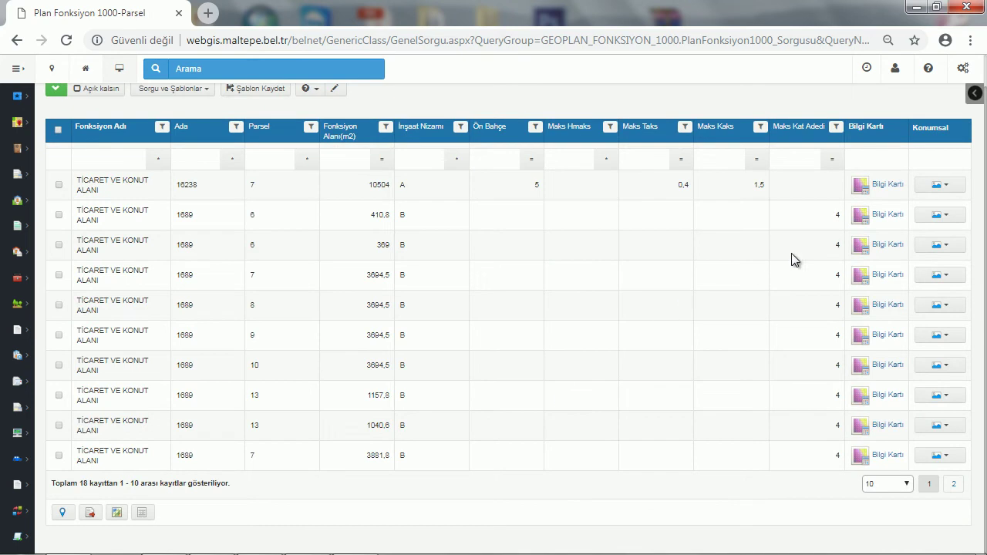
# Set parcel 16238/7's Konut Fonksiyon Yüzdesi to 30,00, update the card, and close it.
pyautogui.click(886, 186)
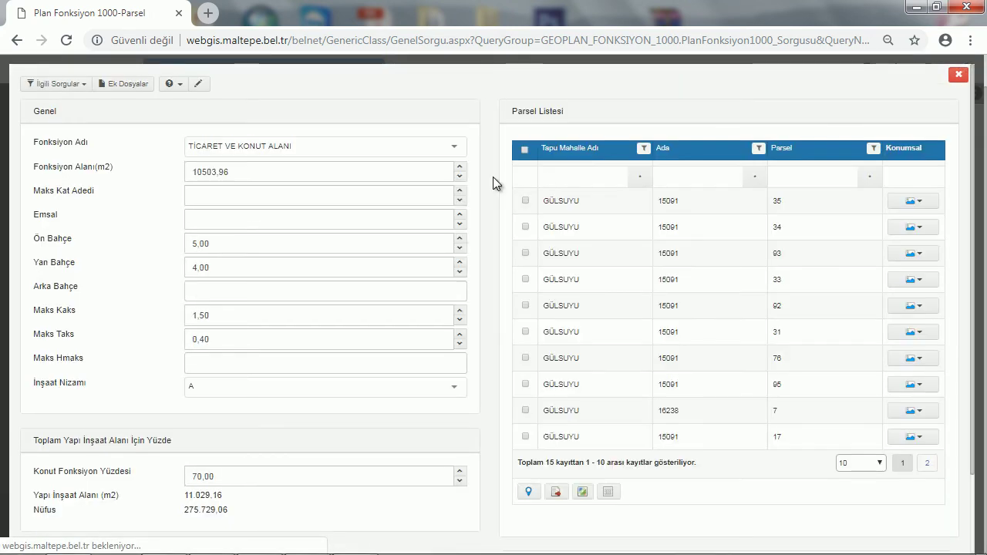
pyautogui.scroll(-1, 493, 177)
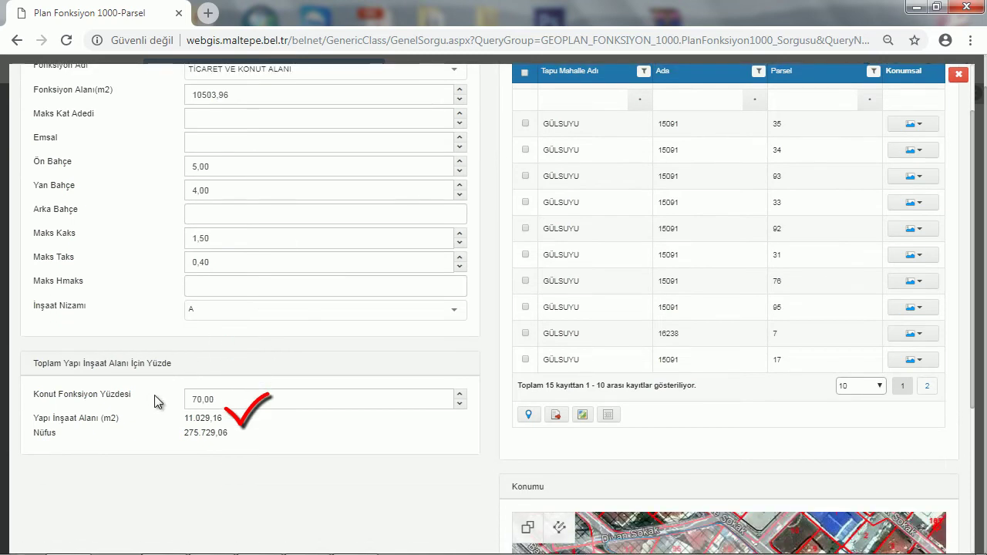
pyautogui.doubleClick(222, 403)
pyautogui.write('30')
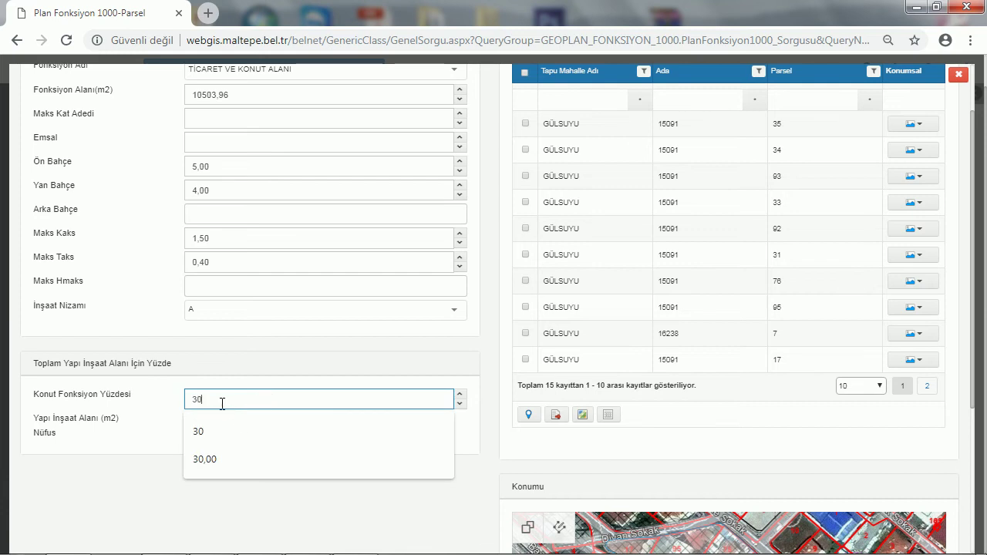
pyautogui.click(204, 458)
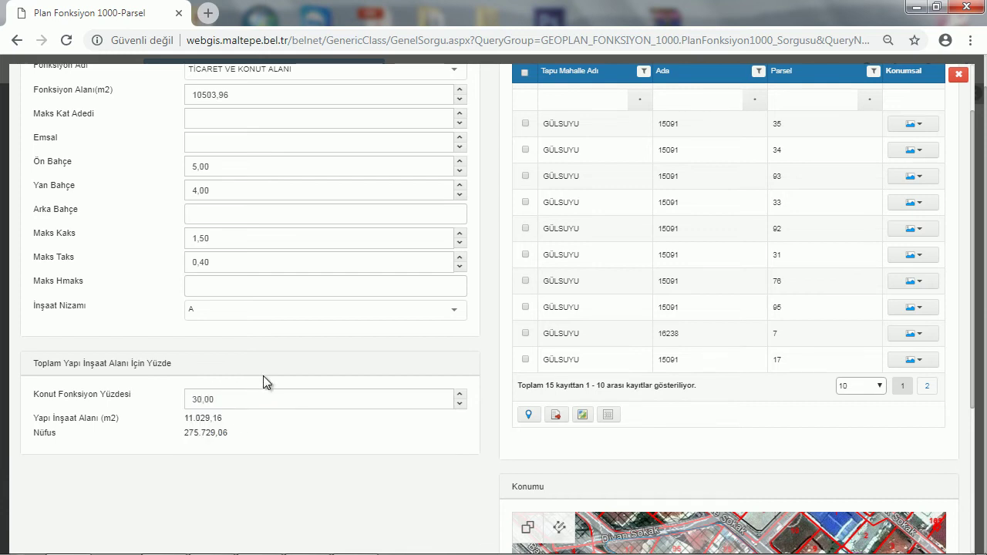
pyautogui.scroll(-2, 428, 408)
pyautogui.scroll(-3, 429, 410)
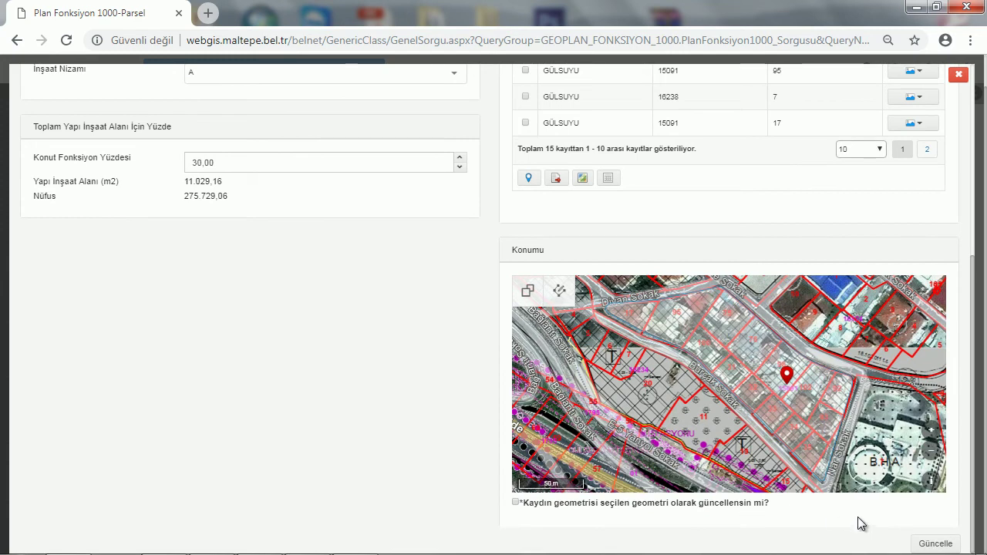
pyautogui.click(928, 544)
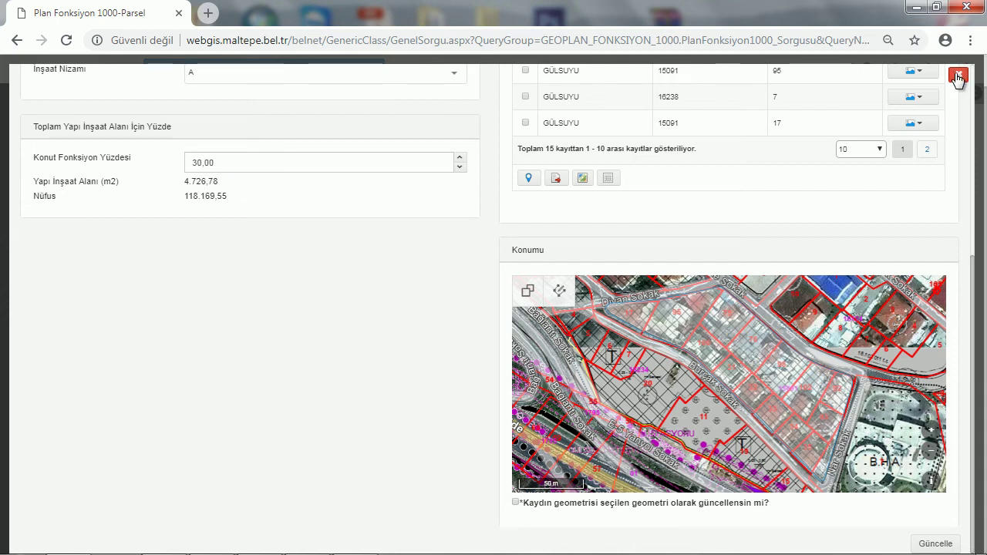
pyautogui.click(957, 78)
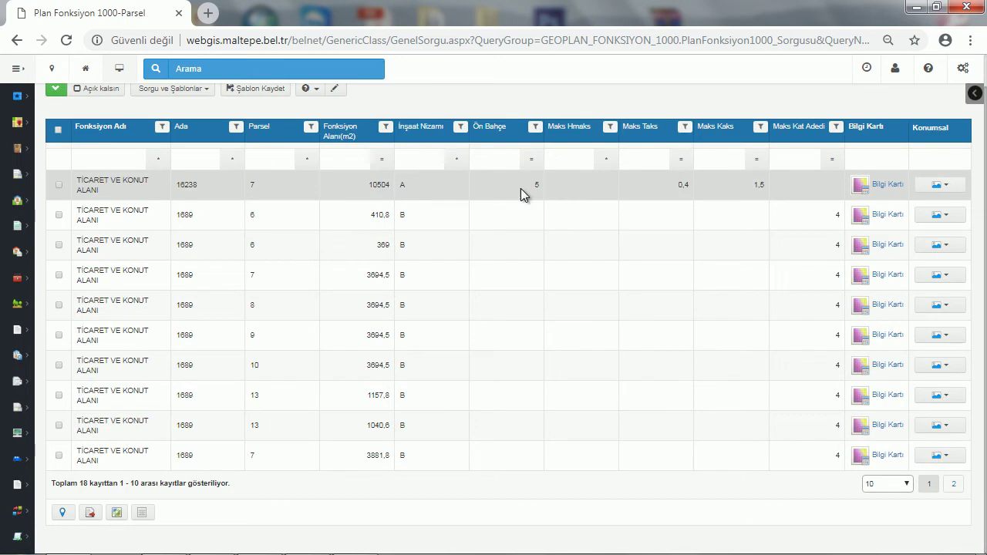
# Plot all 18 TİCARET VE KONUT ALANI parcels on the map, close it, and reopen the query form.
pyautogui.click(63, 515)
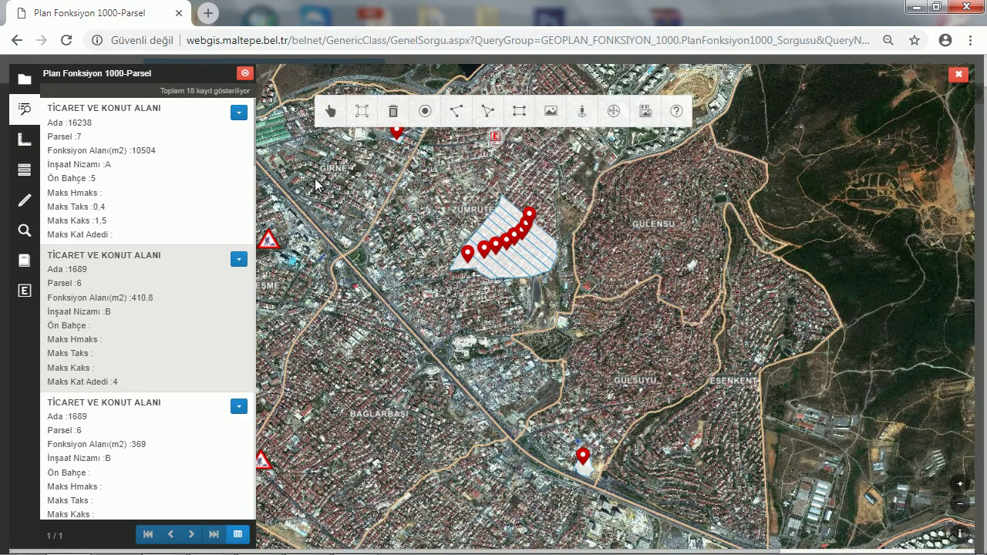
pyautogui.click(137, 192)
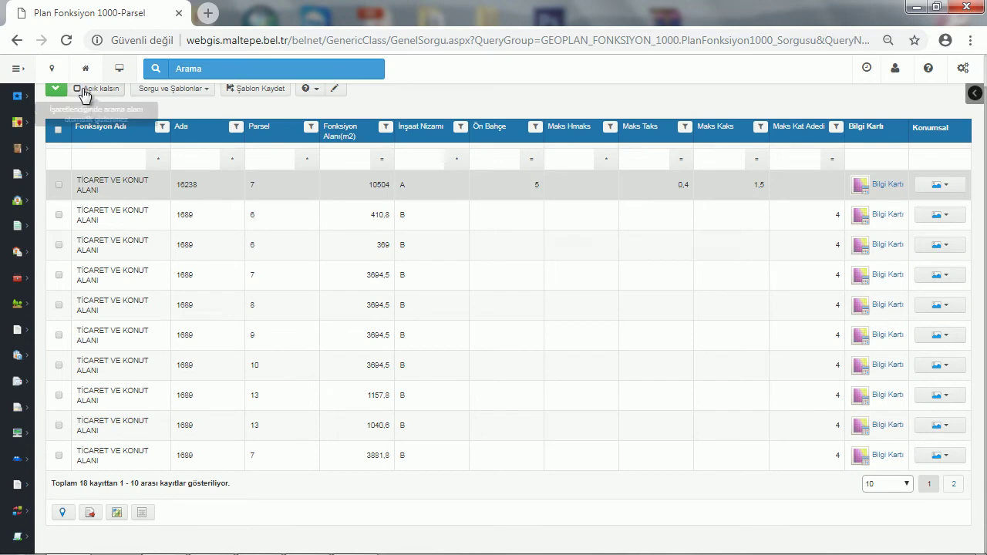
pyautogui.click(56, 89)
# Query the KONUT ALANI parcels, export the 246 results as CSV, and open the downloaded file.
pyautogui.click(334, 180)
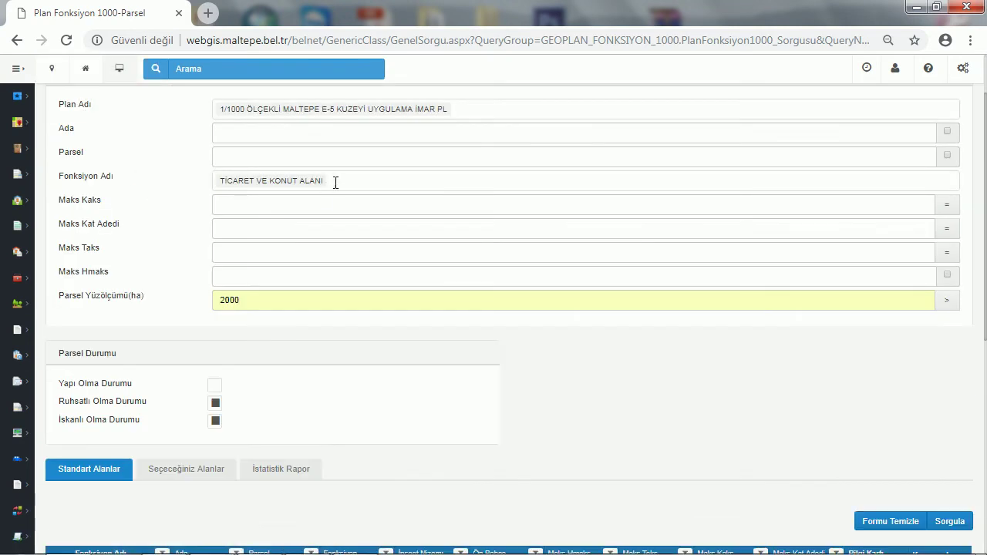
pyautogui.press('Return')
pyautogui.click(92, 513)
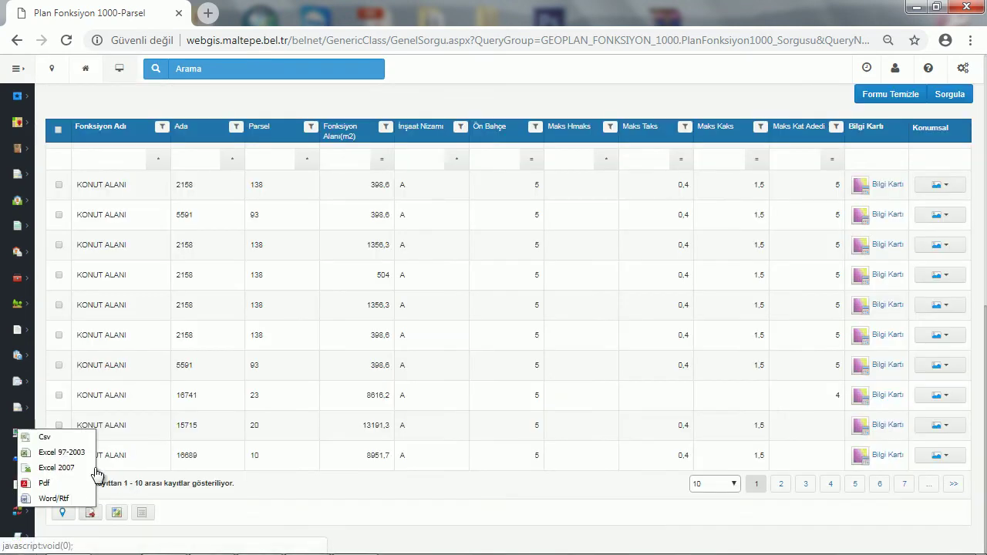
pyautogui.click(77, 438)
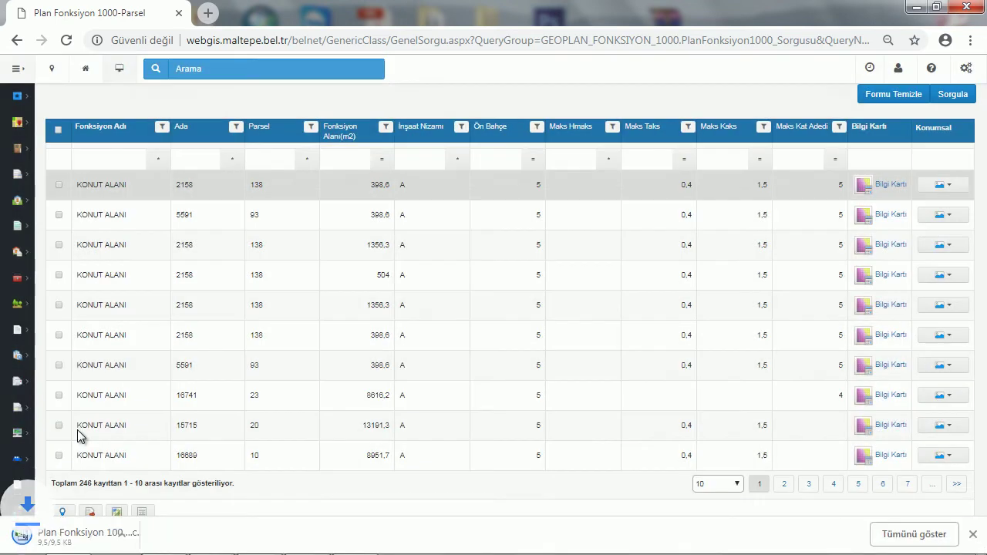
pyautogui.click(68, 528)
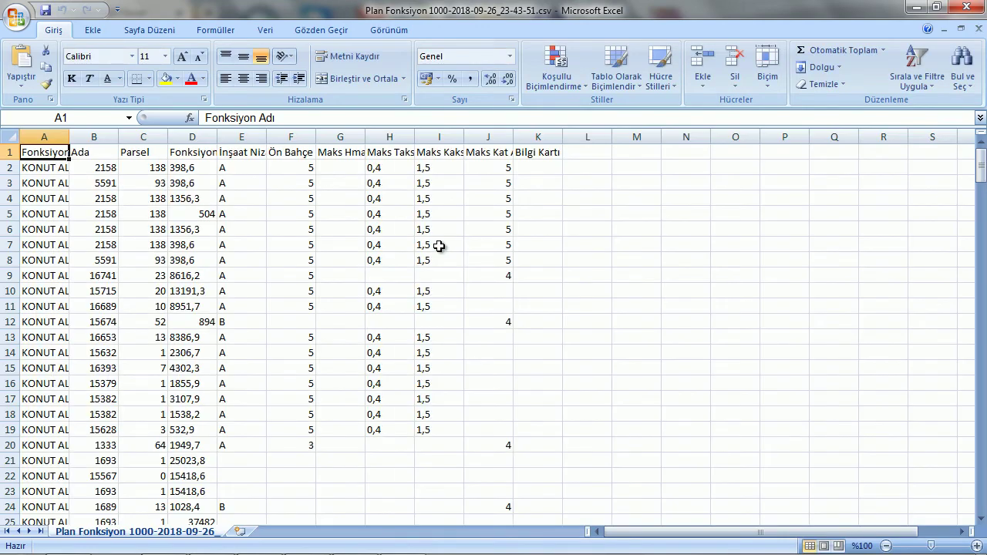
# Scroll through the Plan Fonksiyon 1000 CSV of KONUT ALANI parcels in Excel.
pyautogui.scroll(-2, 438, 245)
pyautogui.scroll(-1, 438, 246)
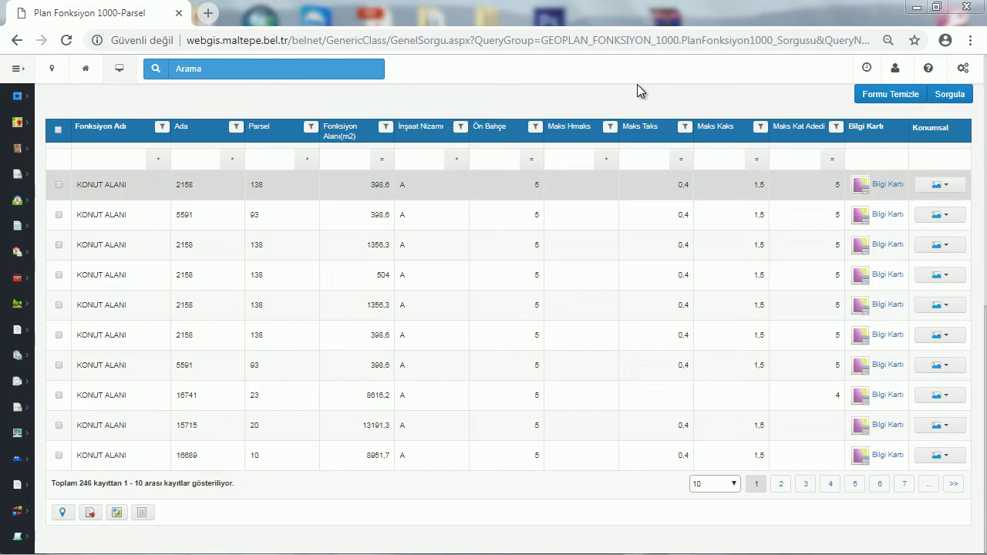
# Run a Plan Arşiv query for Ada 2139, Parsel 3.
pyautogui.click(17, 69)
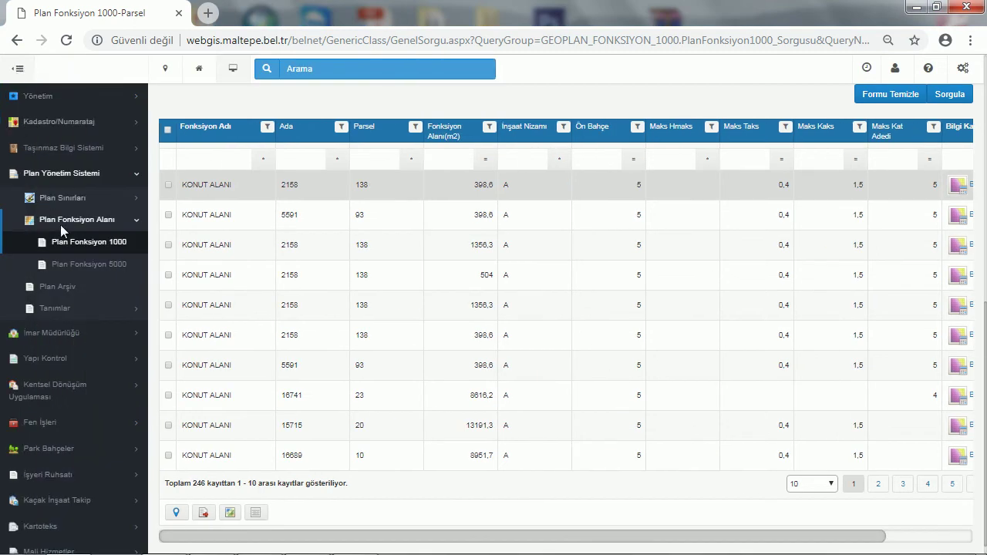
pyautogui.click(59, 285)
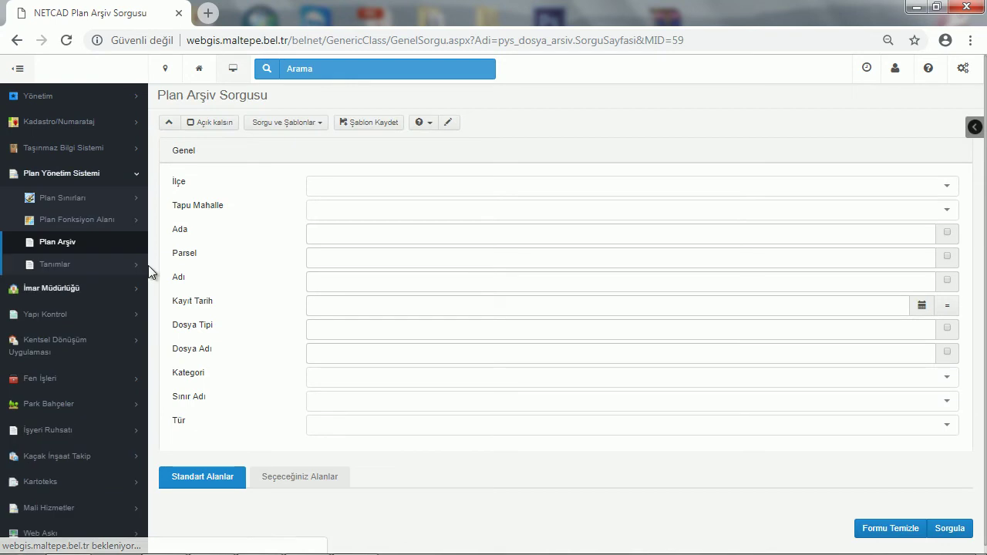
pyautogui.click(23, 69)
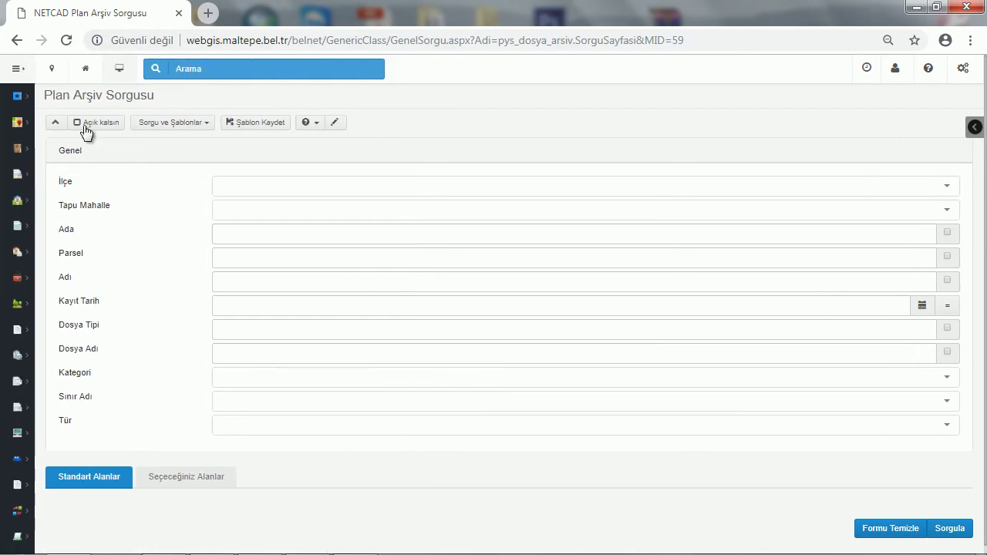
pyautogui.click(241, 233)
pyautogui.write('3')
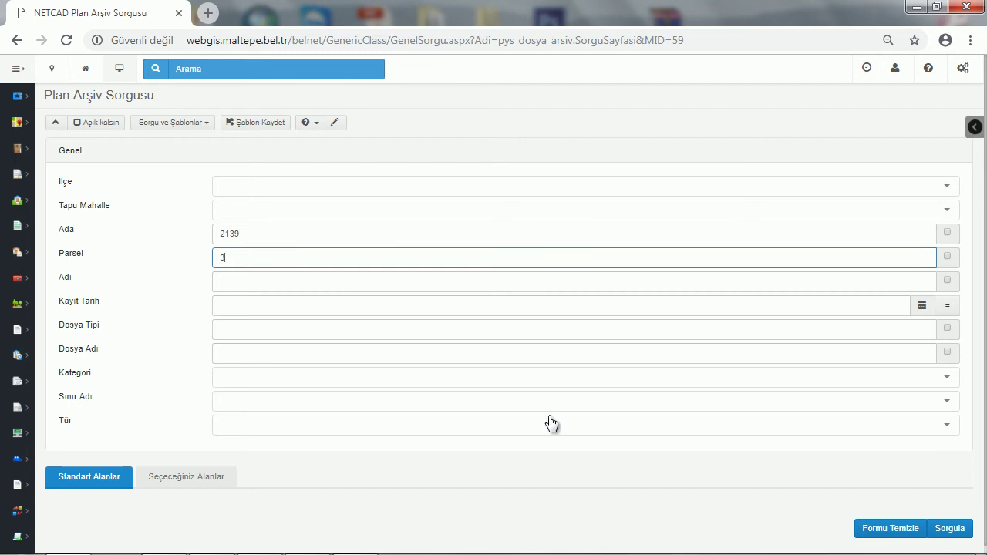
pyautogui.click(962, 529)
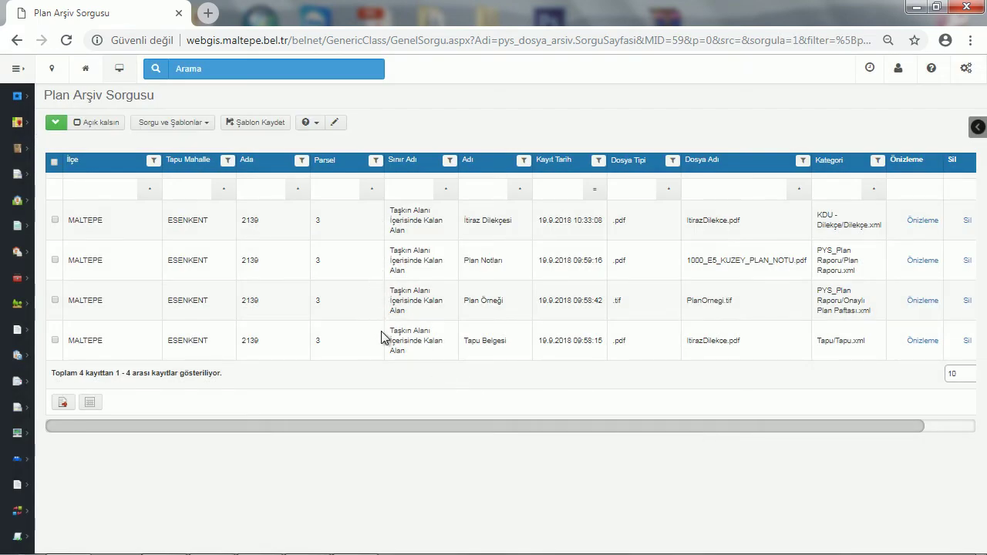
# Preview the Tapu Belgesi PDF from the results and scroll through it.
pyautogui.click(925, 340)
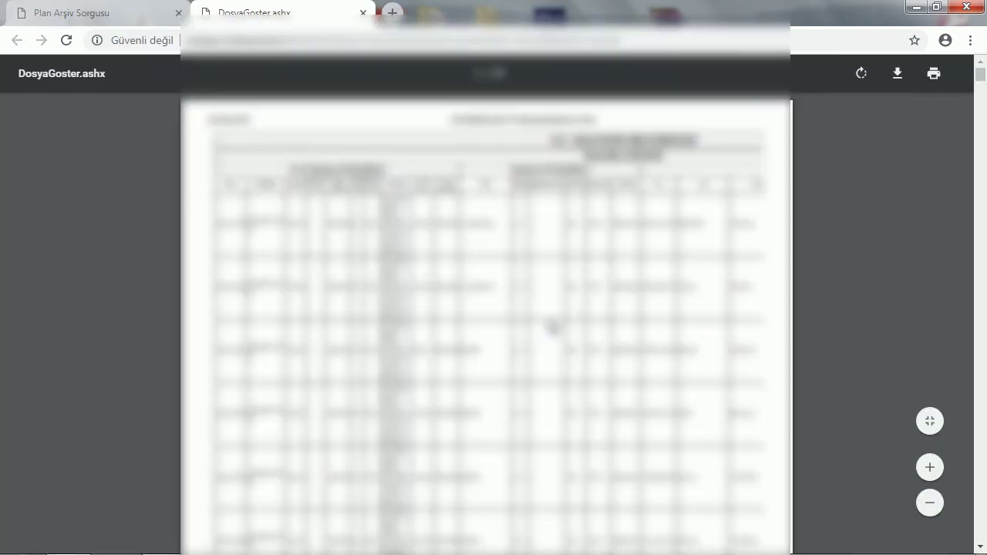
pyautogui.scroll(-3, 551, 328)
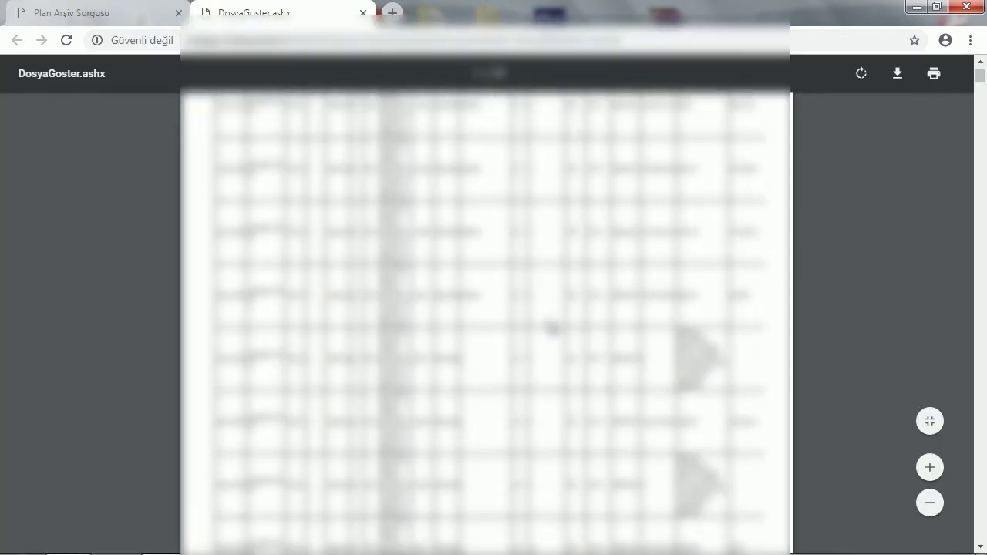
pyautogui.scroll(-2, 552, 327)
pyautogui.scroll(-2, 551, 328)
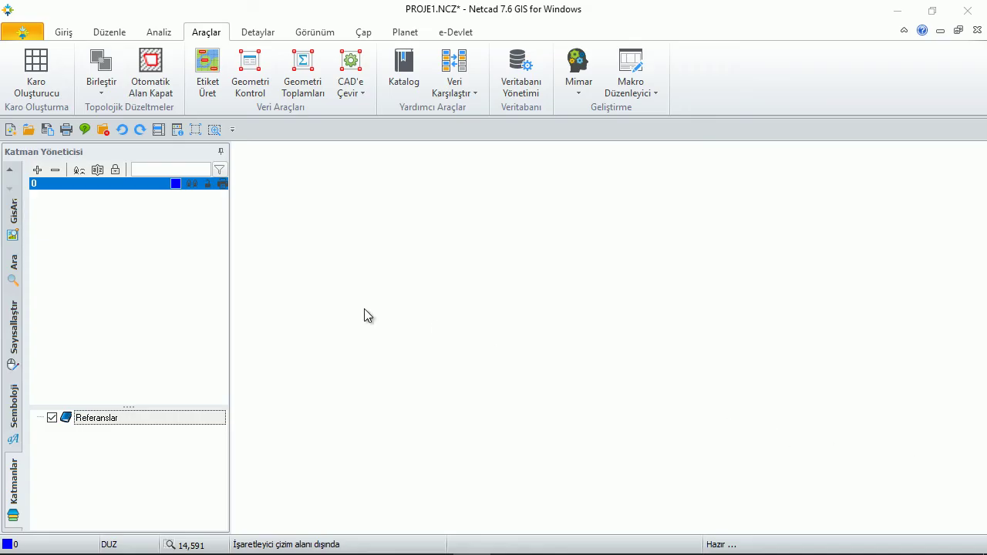
# Open Kadastral Arama, draw the neighbourhood boundaries, and list the available search and layer panels.
pyautogui.click(12, 220)
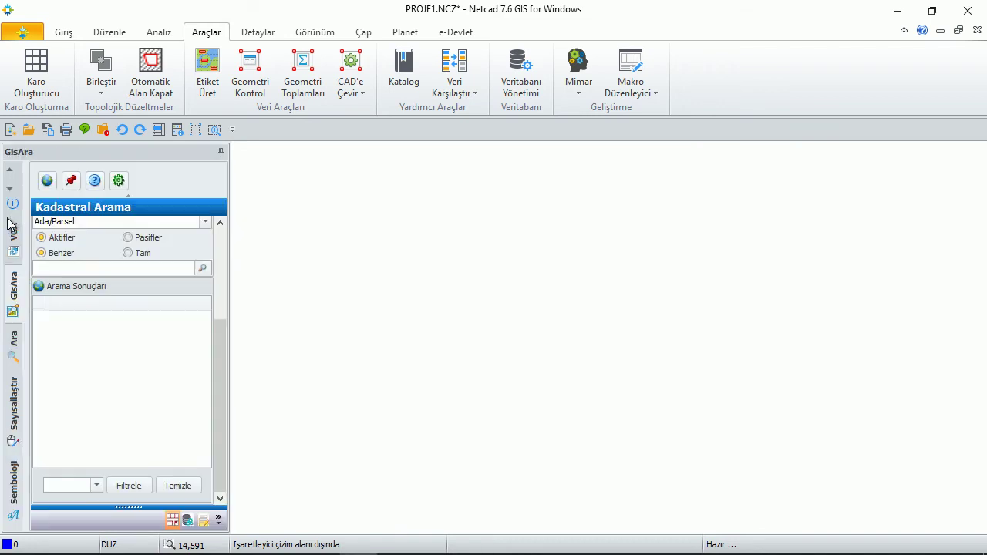
pyautogui.click(217, 246)
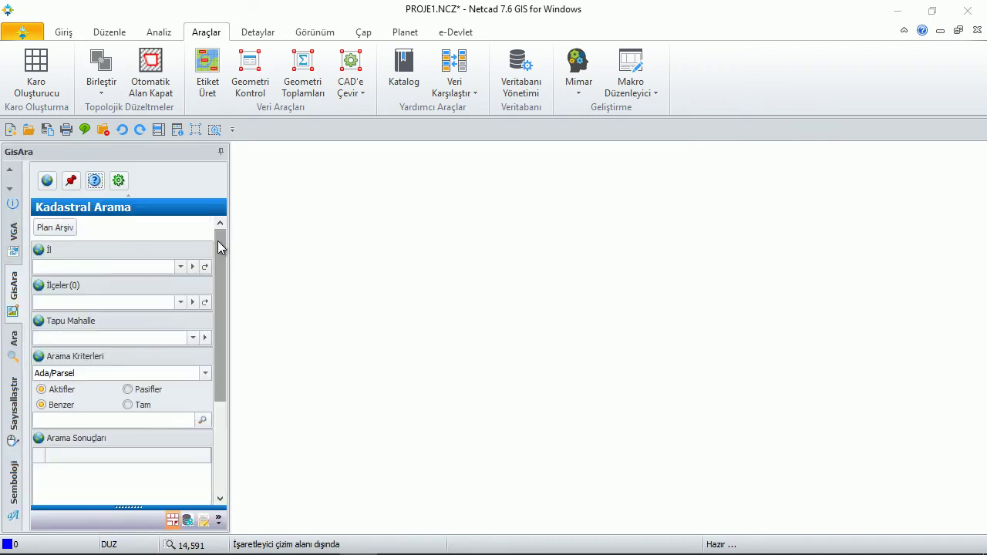
pyautogui.click(46, 181)
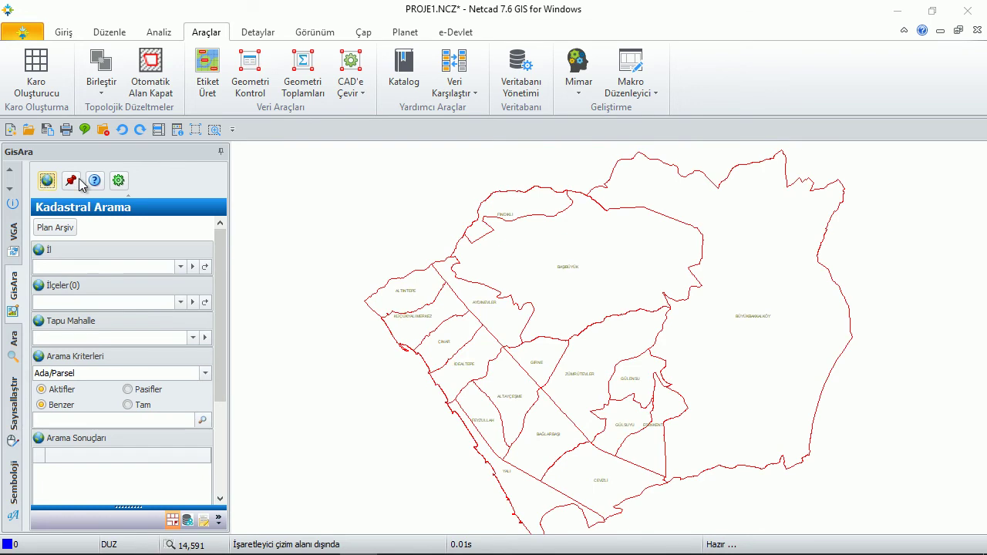
pyautogui.click(118, 181)
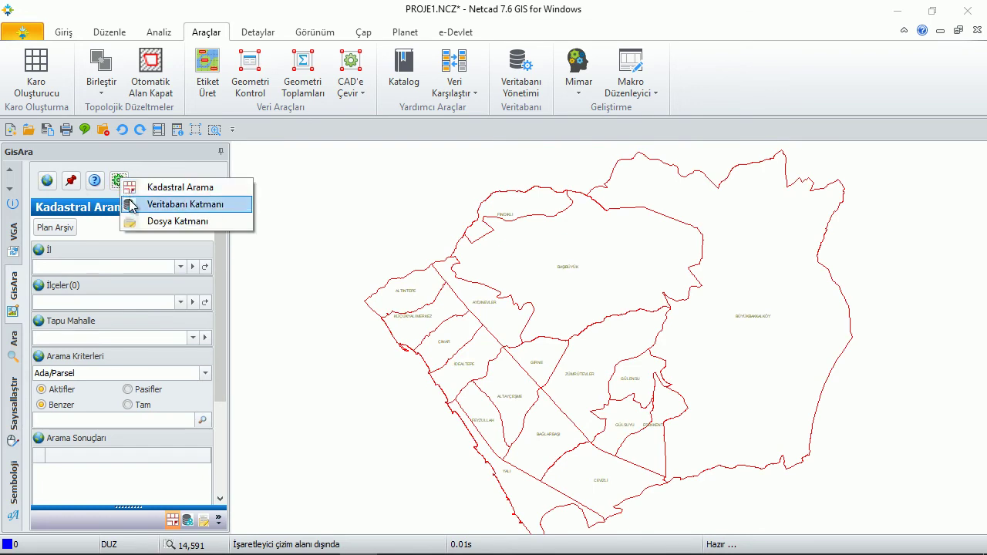
# Load the UİP Plan Sınırları database layer onto the map.
pyautogui.click(131, 204)
pyautogui.moveTo(216, 302); pyautogui.dragTo(216, 340)
pyautogui.click(100, 293)
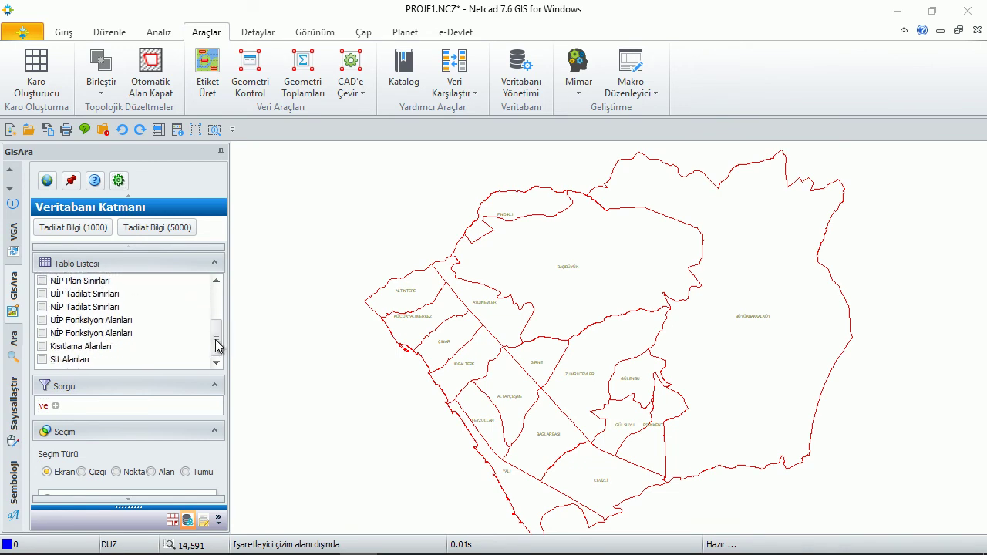
pyautogui.click(215, 386)
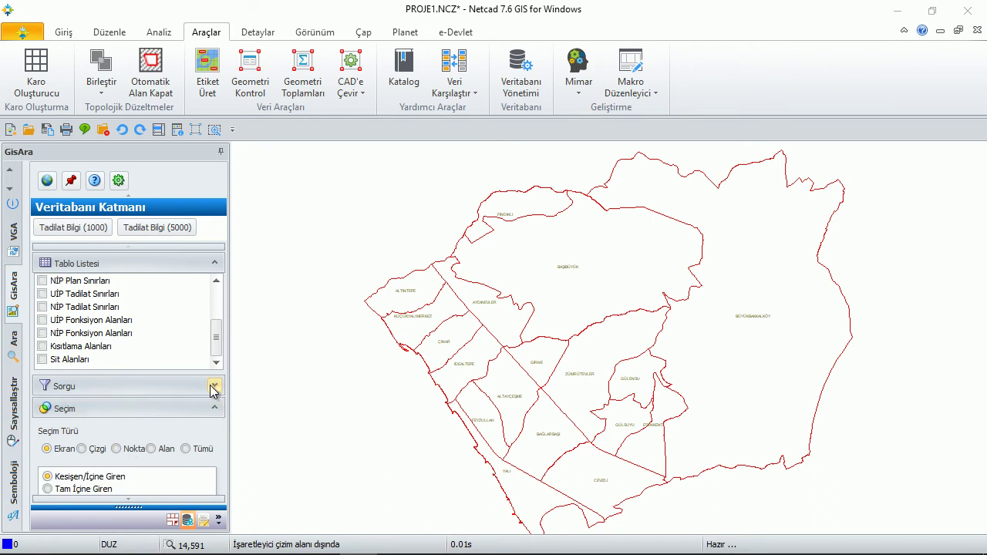
pyautogui.click(214, 408)
pyautogui.click(118, 450)
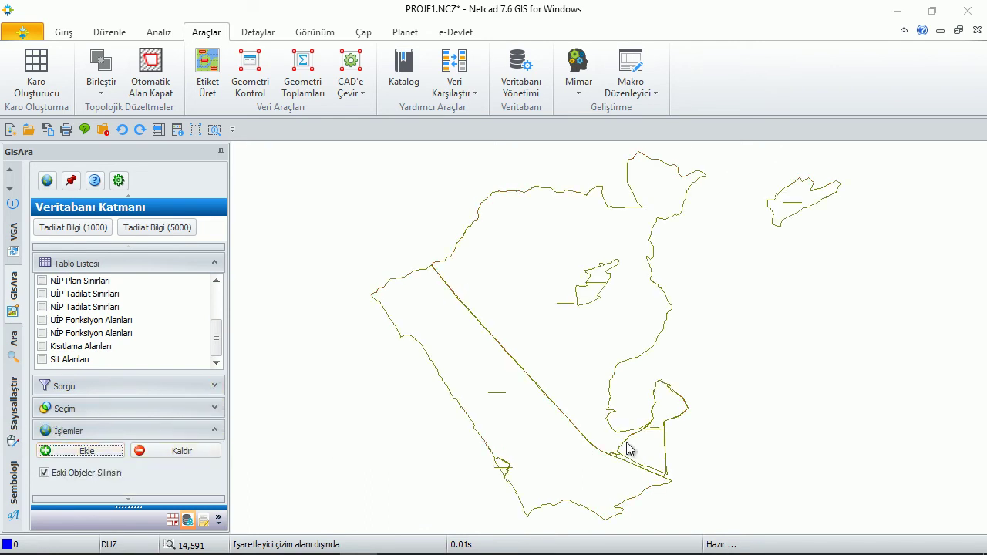
# Zoom into a closer area and add the Kısıtlama Alanları and Sit Alanları layers.
pyautogui.press('z')
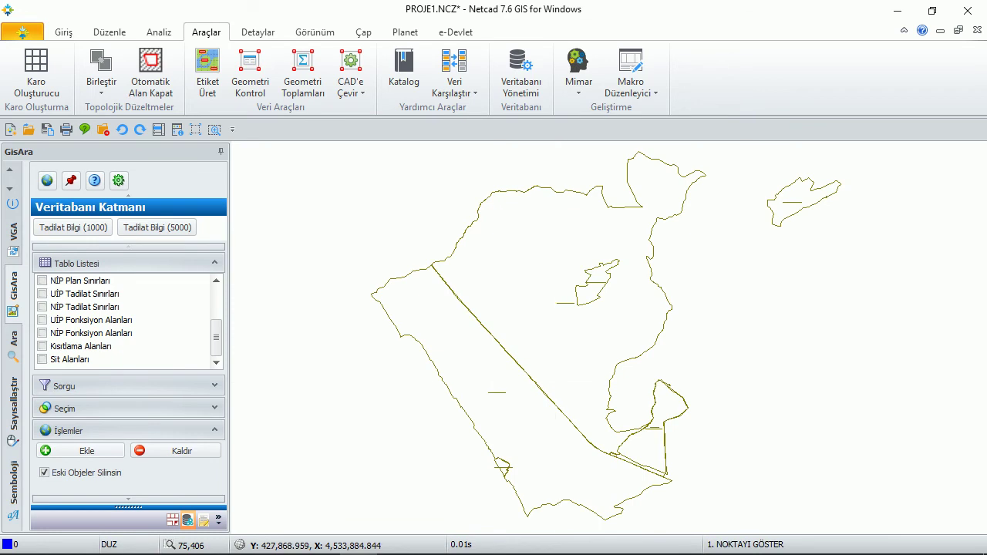
pyautogui.click(555, 374)
pyautogui.click(621, 446)
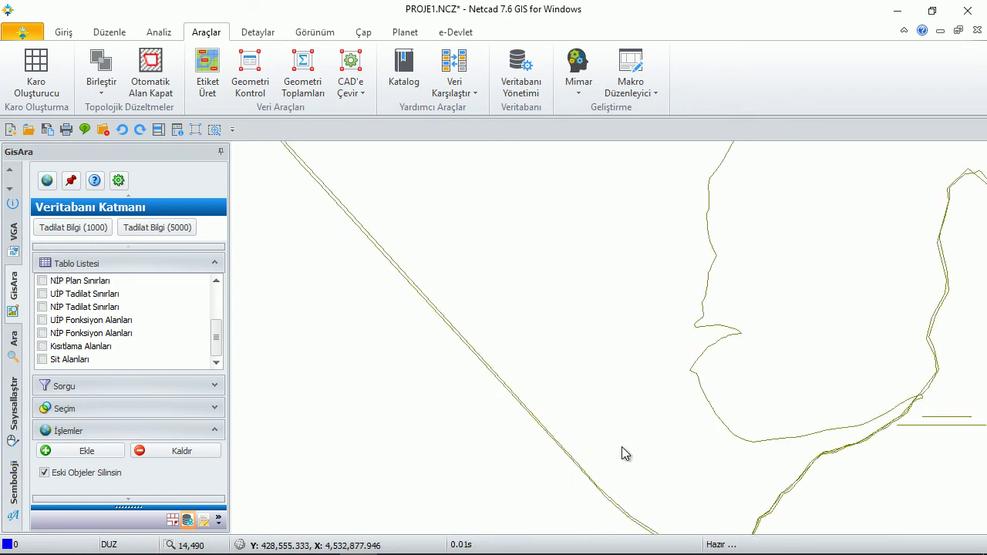
pyautogui.click(52, 348)
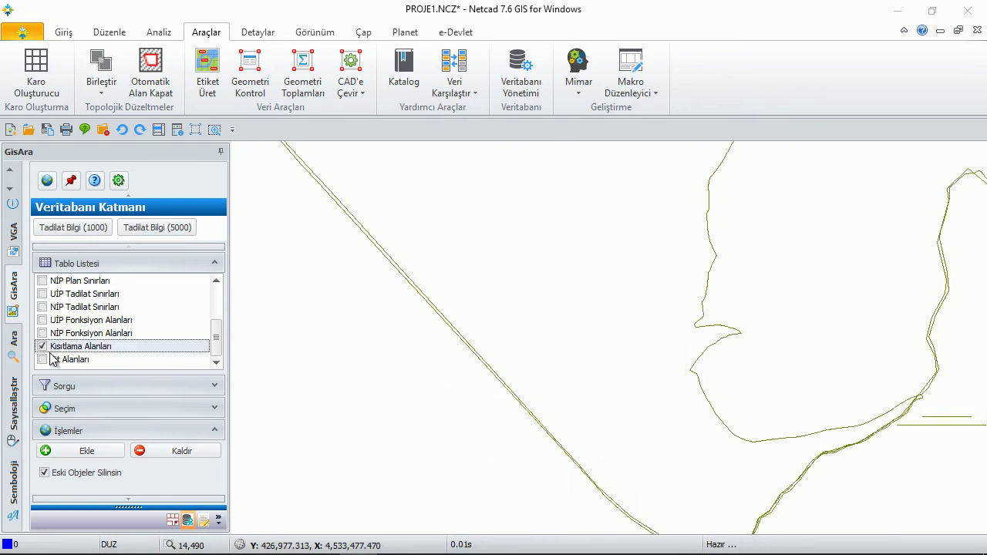
pyautogui.click(52, 361)
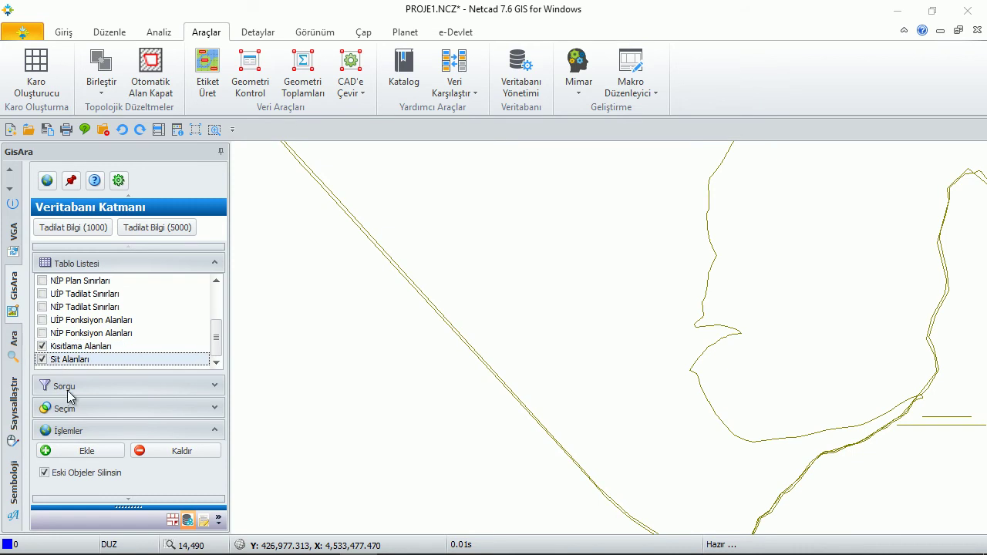
pyautogui.click(89, 452)
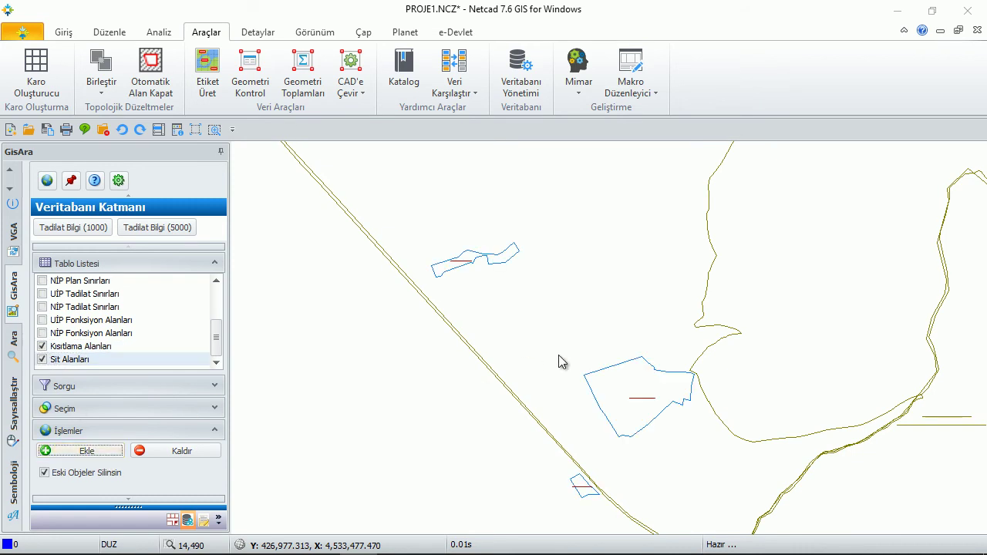
pyautogui.scroll(2, 625, 446)
pyautogui.scroll(2, 625, 446)
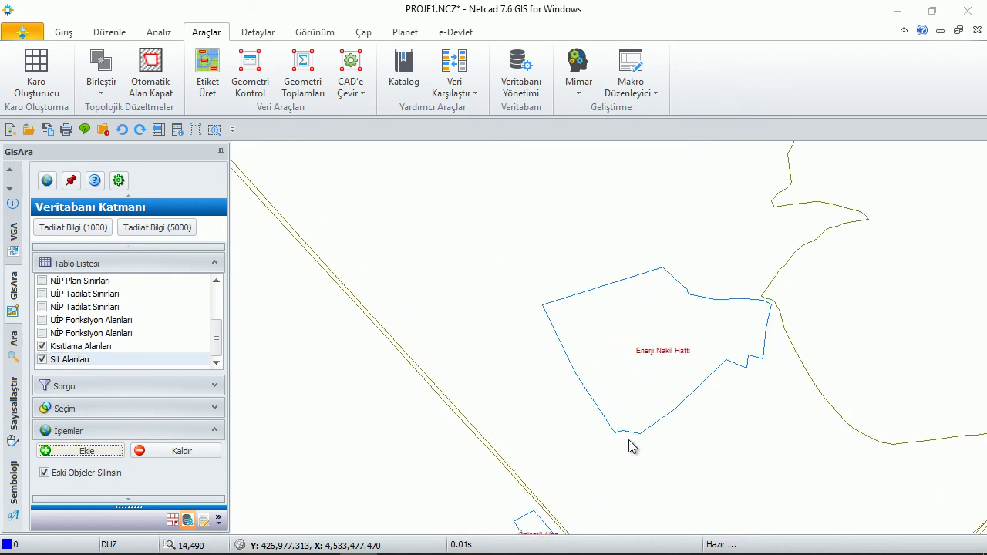
pyautogui.scroll(1, 557, 351)
pyautogui.moveTo(556, 351); pyautogui.dragTo(555, 337)
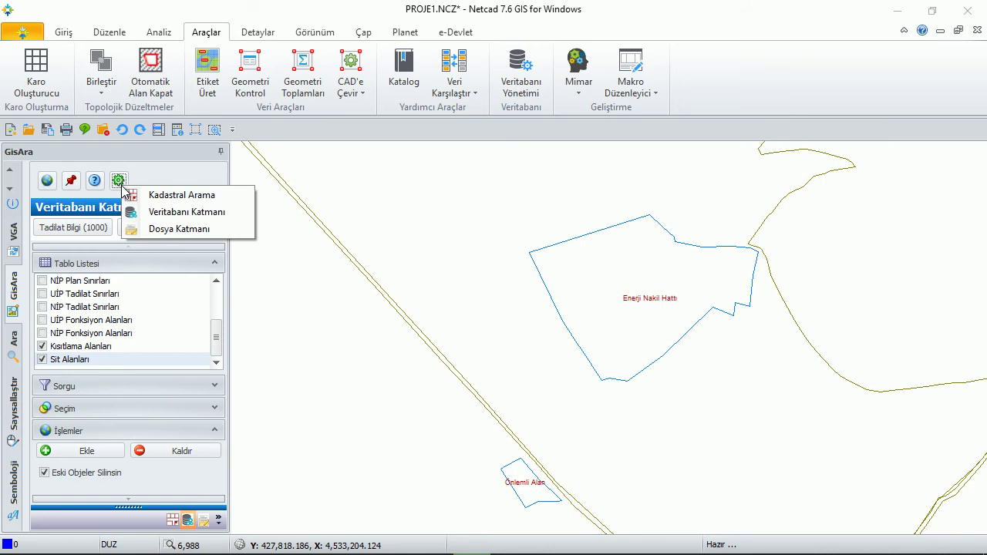
# Add the [NCZ] Uygulama İmar Planı file as a reference underlay from Dosya Katmanı.
pyautogui.click(154, 229)
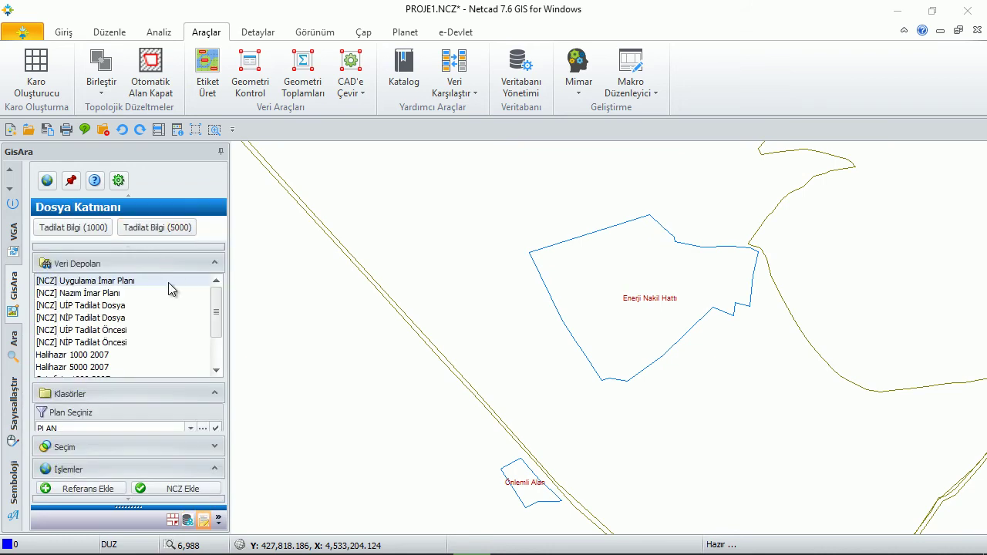
pyautogui.click(215, 393)
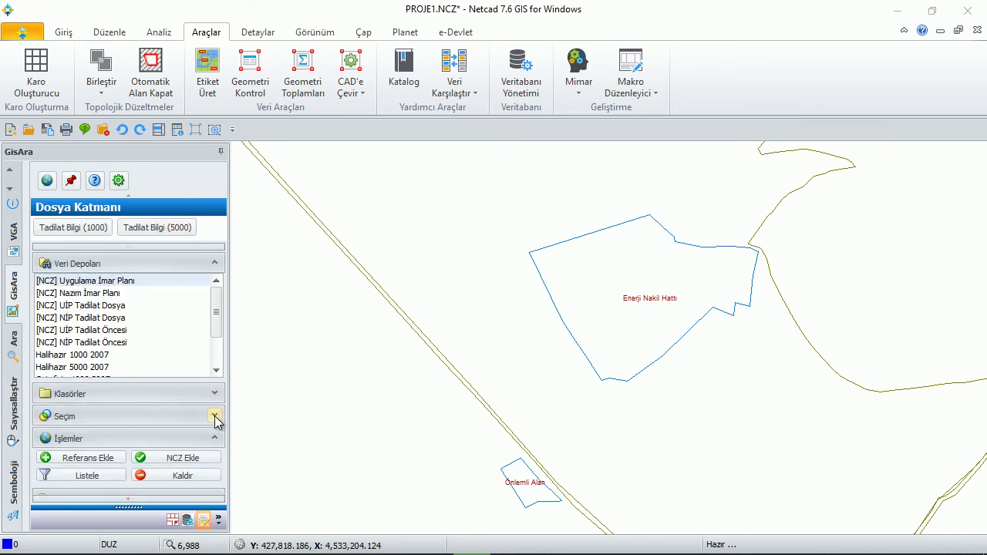
pyautogui.click(104, 458)
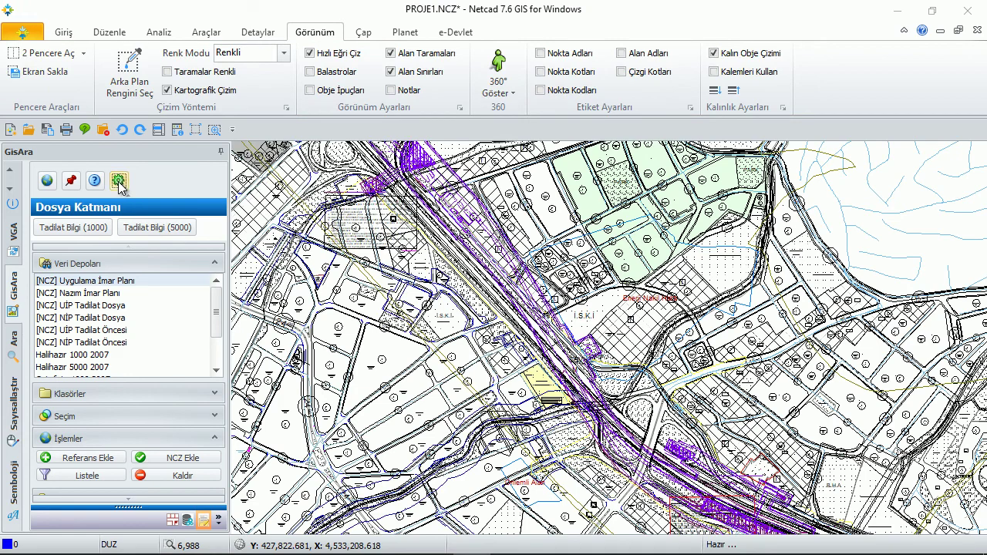
# Search Ada/Parsel 2139/3 in Kadastral Arama and zoom to the 907.65 m² parcel.
pyautogui.click(120, 184)
pyautogui.click(148, 195)
pyautogui.click(83, 418)
pyautogui.write('2139/')
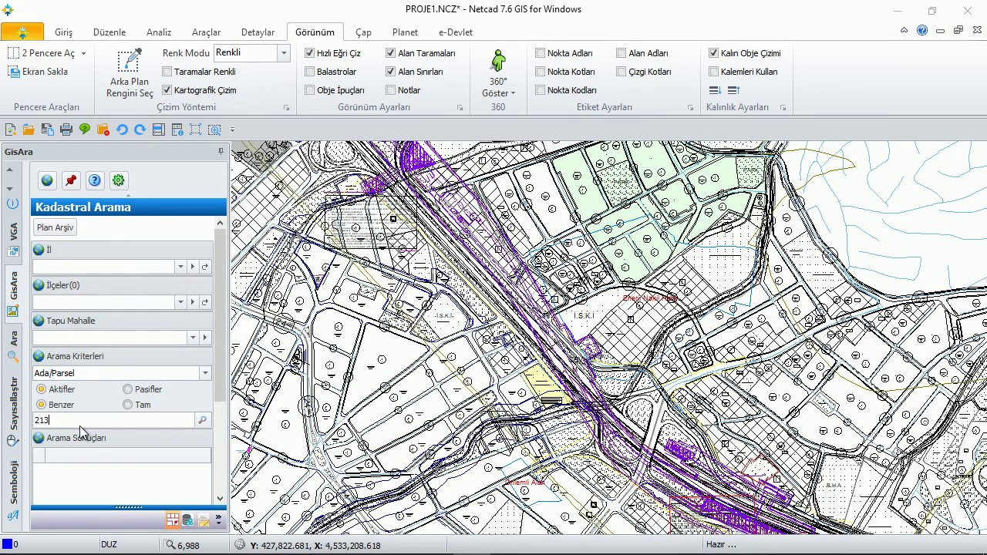
pyautogui.write('3')
pyautogui.press('Return')
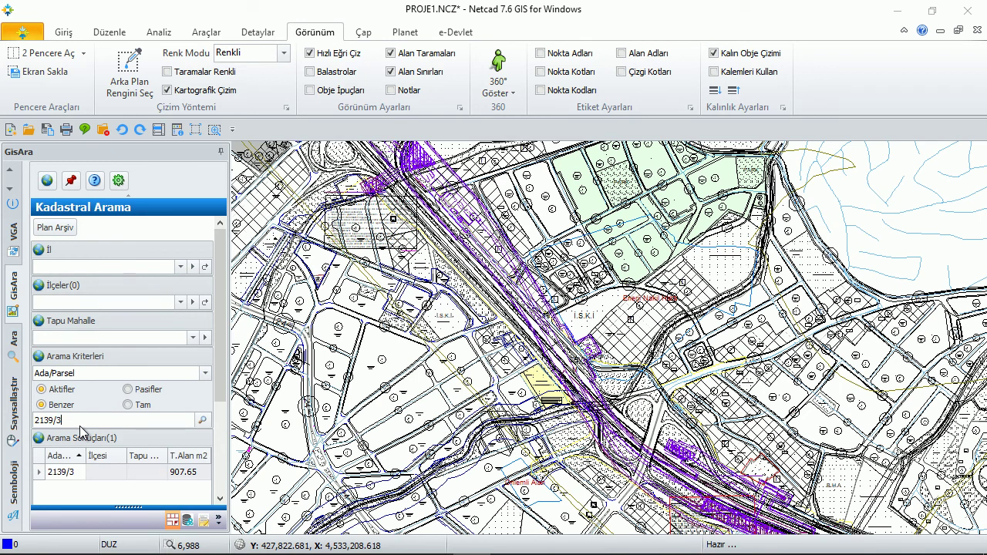
pyautogui.scroll(-3, 62, 471)
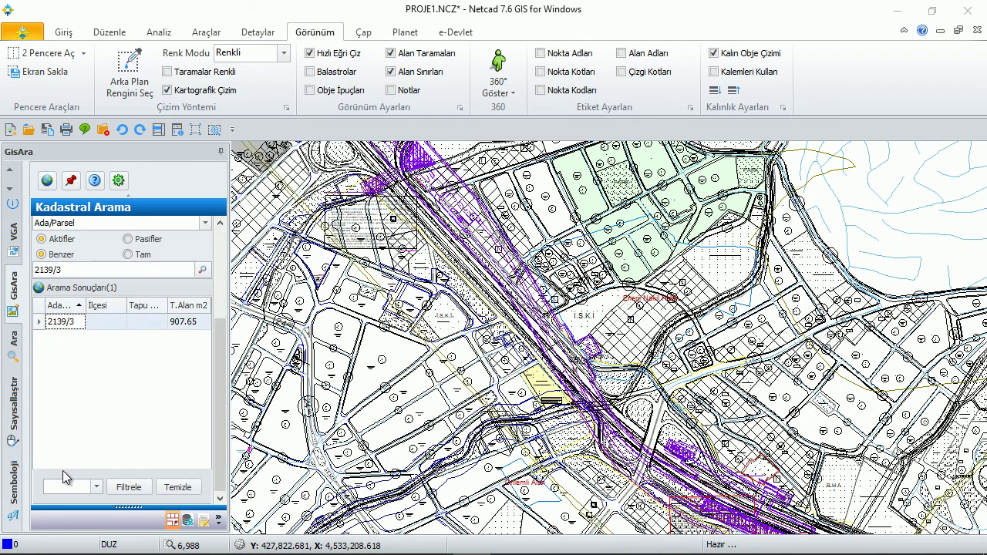
pyautogui.doubleClick(44, 324)
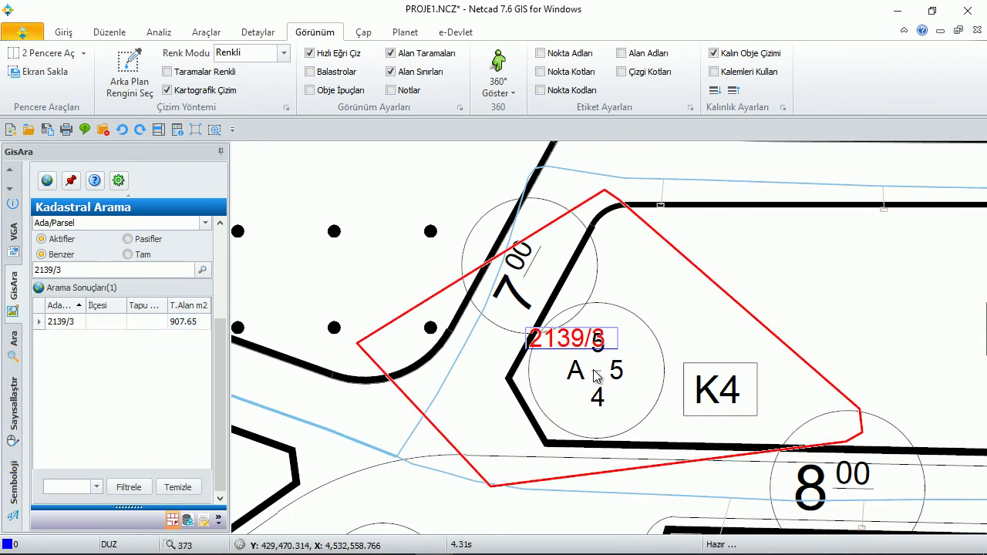
pyautogui.click(219, 245)
# List parcel 2139/3's Plan Arşiv documents and preview PlanOrnegi.tif.
pyautogui.click(61, 228)
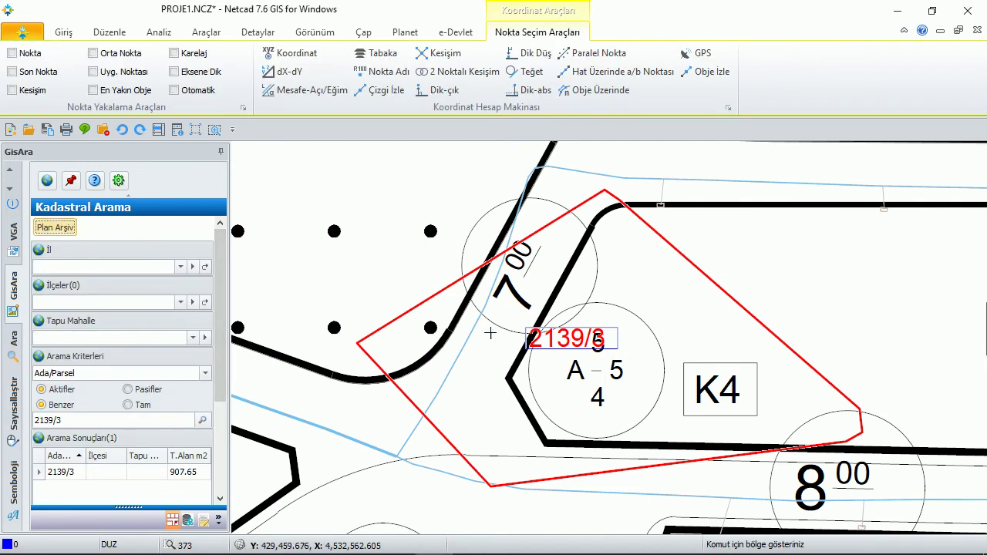
pyautogui.click(549, 360)
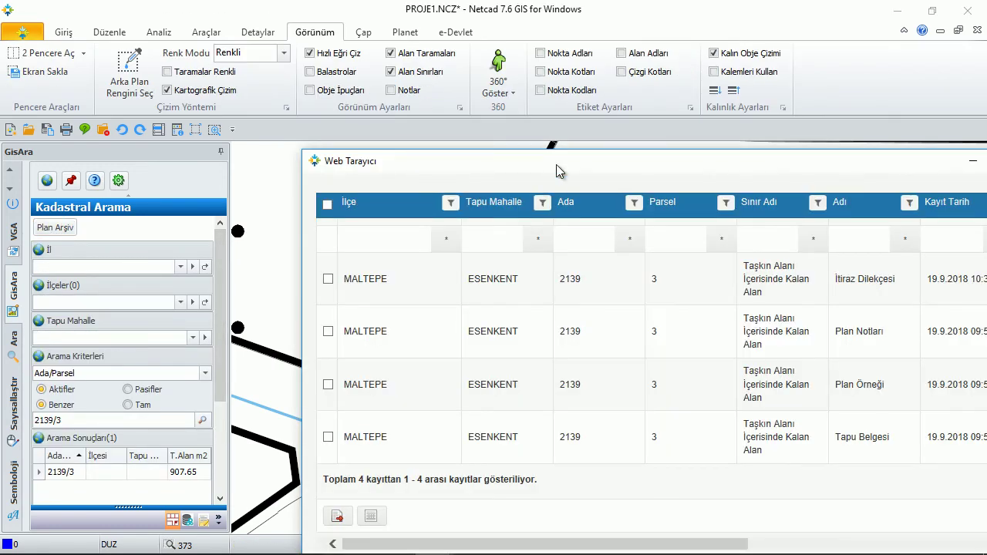
pyautogui.doubleClick(556, 164)
pyautogui.moveTo(505, 390); pyautogui.dragTo(700, 386)
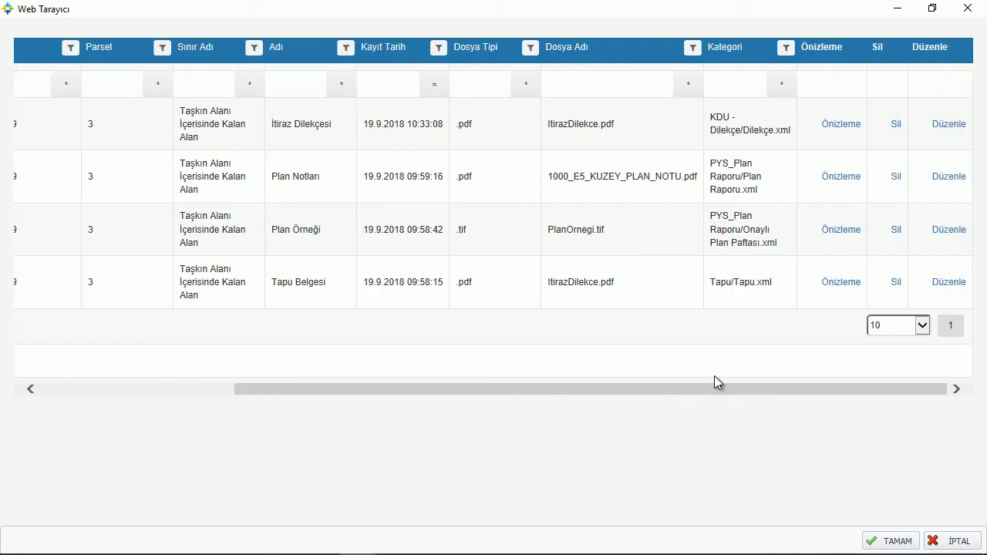
pyautogui.click(842, 232)
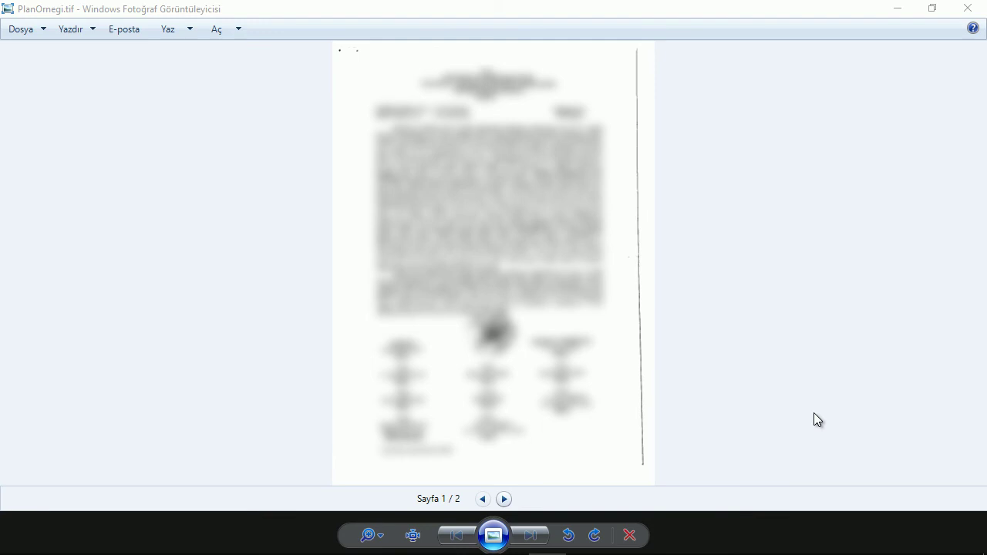
# Return to the map and untick the Kısıtlama Alanları, Sit Alanları and UİP Plan Sınırları tables.
pyautogui.click(901, 9)
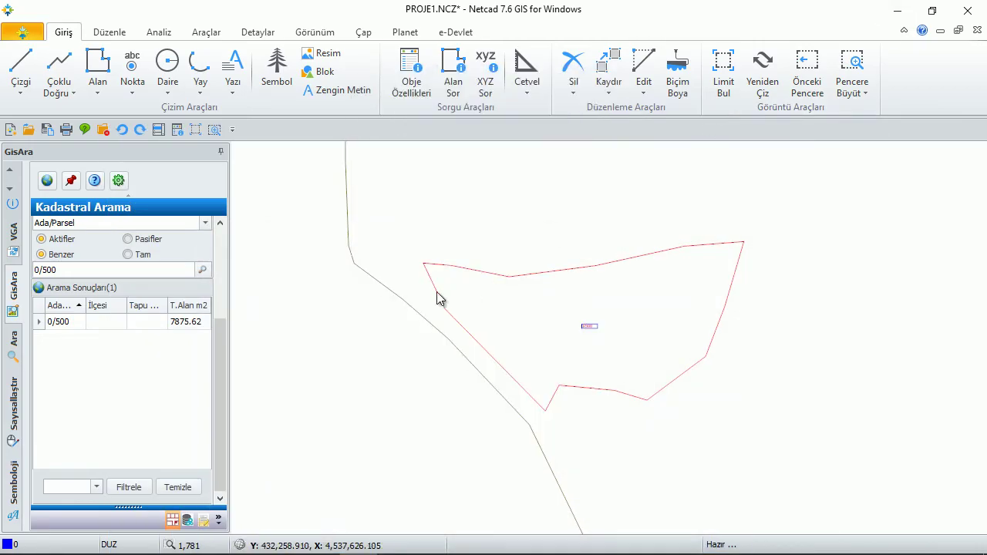
pyautogui.click(118, 181)
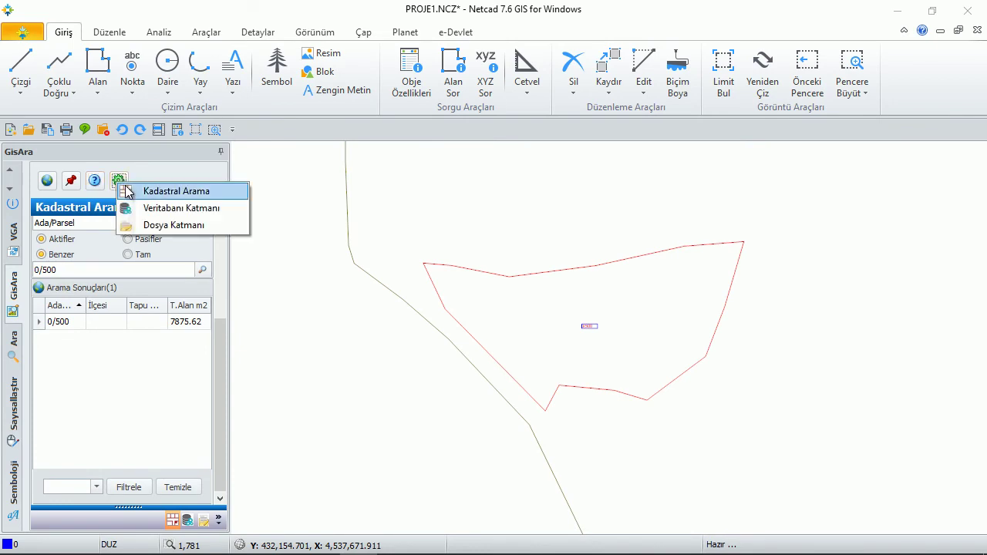
pyautogui.click(140, 210)
pyautogui.click(111, 349)
pyautogui.click(75, 357)
pyautogui.scroll(1, 106, 339)
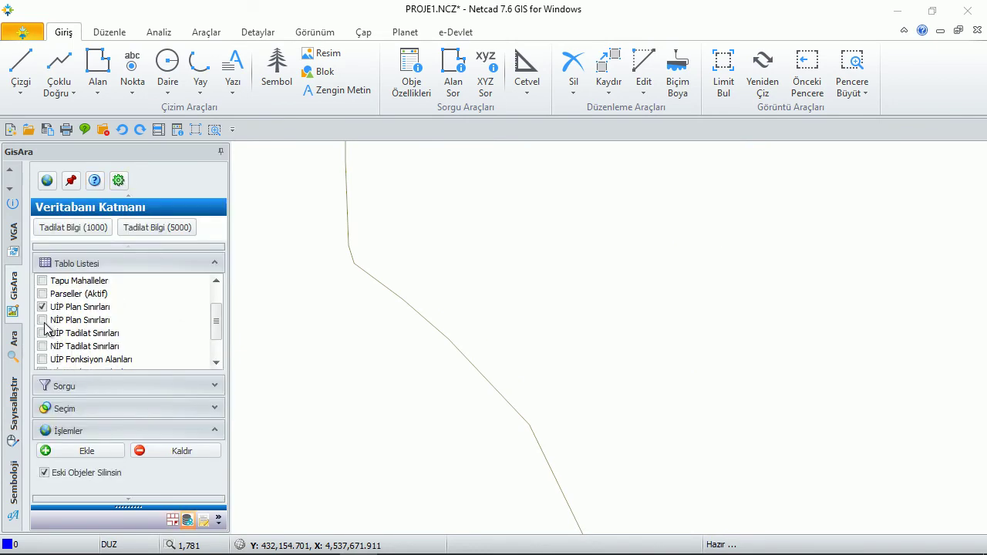
pyautogui.click(42, 306)
# Load the UİP Tadilat Sınırları amendment boundaries onto the map.
pyautogui.click(43, 332)
pyautogui.click(93, 450)
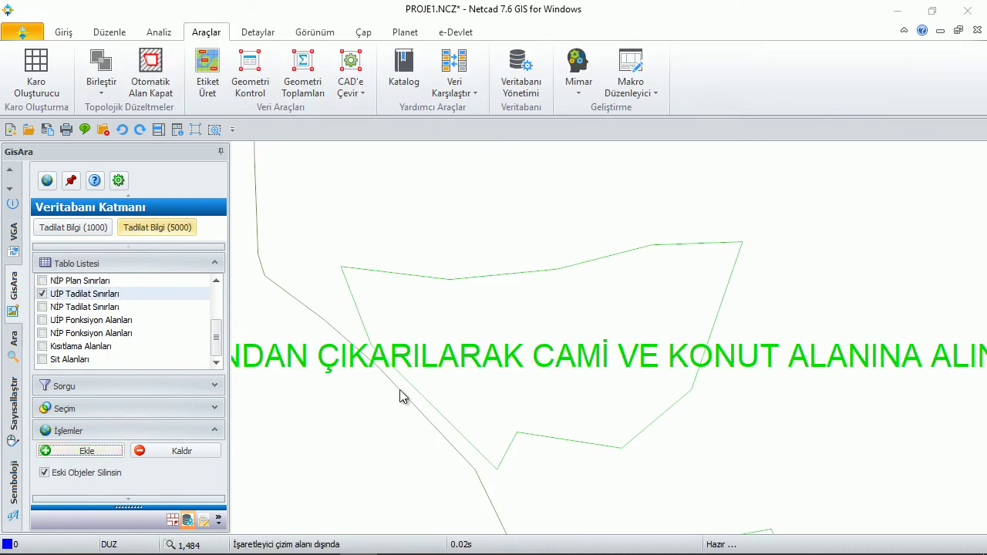
pyautogui.scroll(-2, 398, 397)
pyautogui.scroll(-2, 416, 399)
pyautogui.scroll(1, 419, 388)
pyautogui.scroll(1, 410, 384)
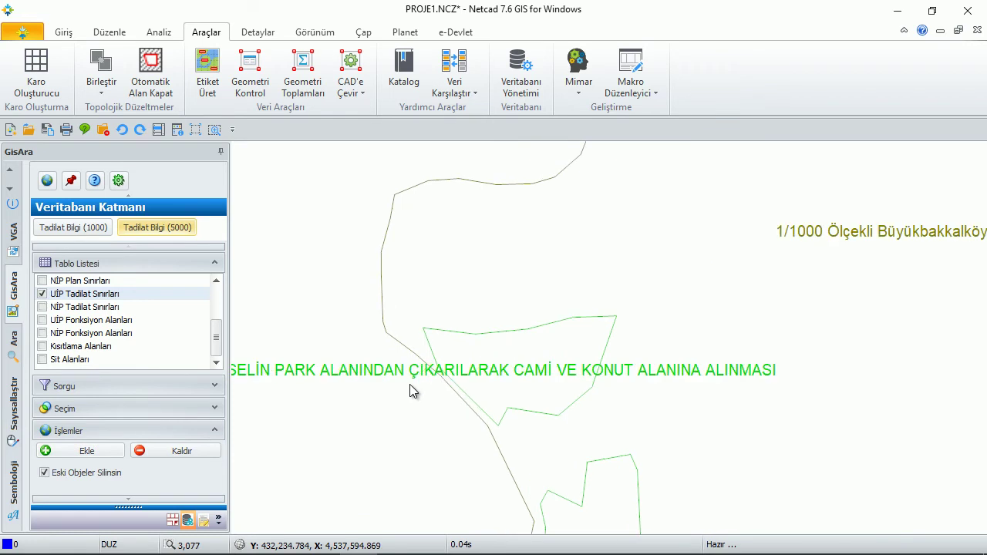
pyautogui.scroll(1, 410, 384)
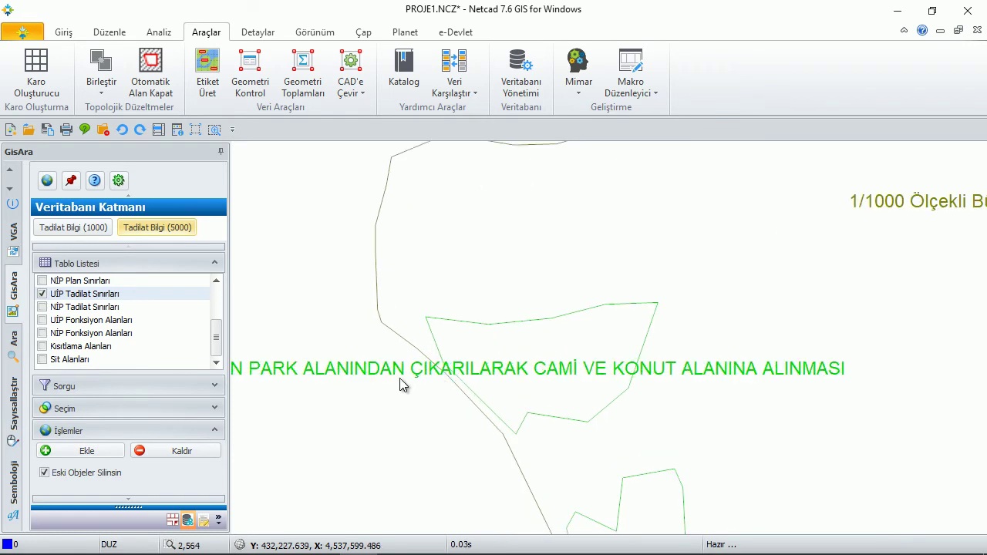
pyautogui.click(118, 181)
pyautogui.click(142, 228)
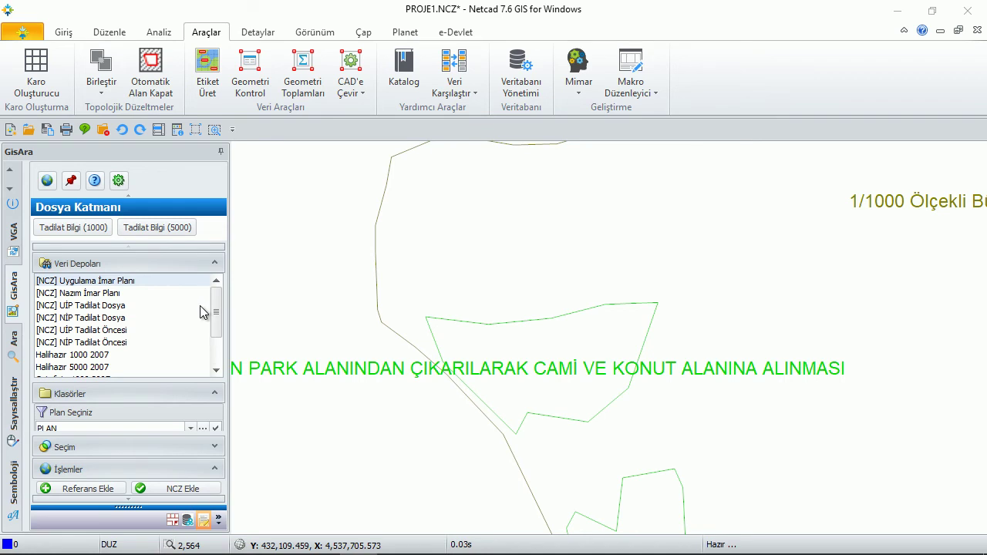
pyautogui.click(195, 330)
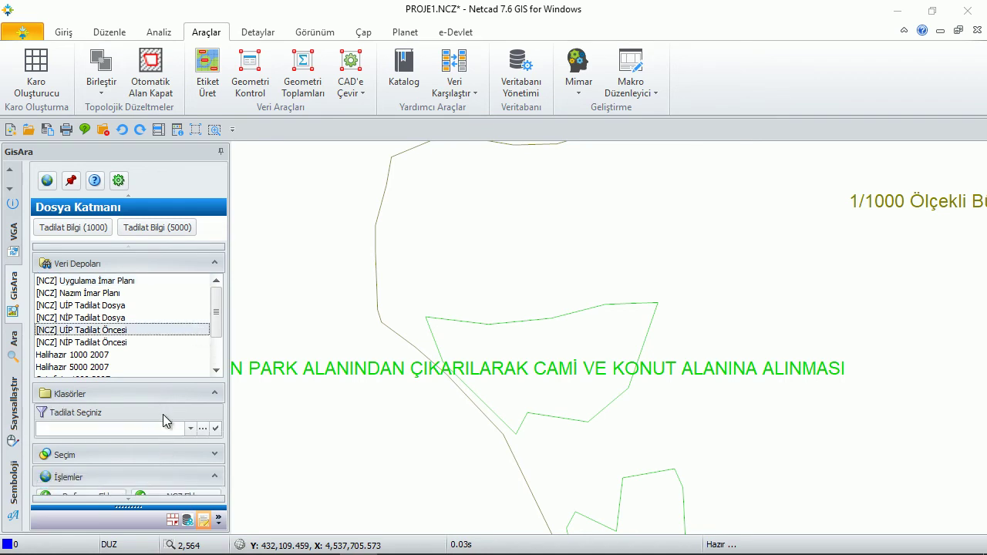
pyautogui.click(217, 394)
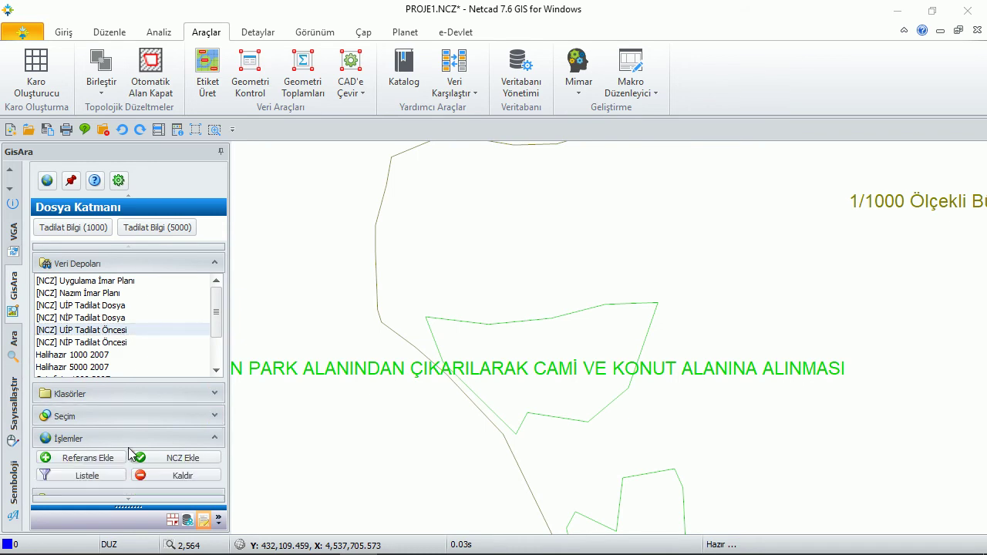
pyautogui.click(98, 459)
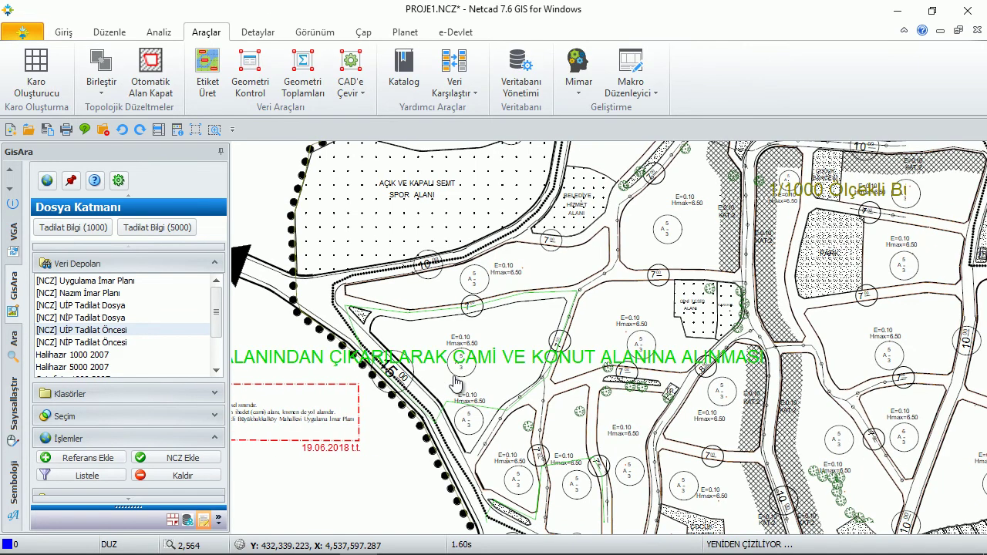
pyautogui.scroll(2, 454, 375)
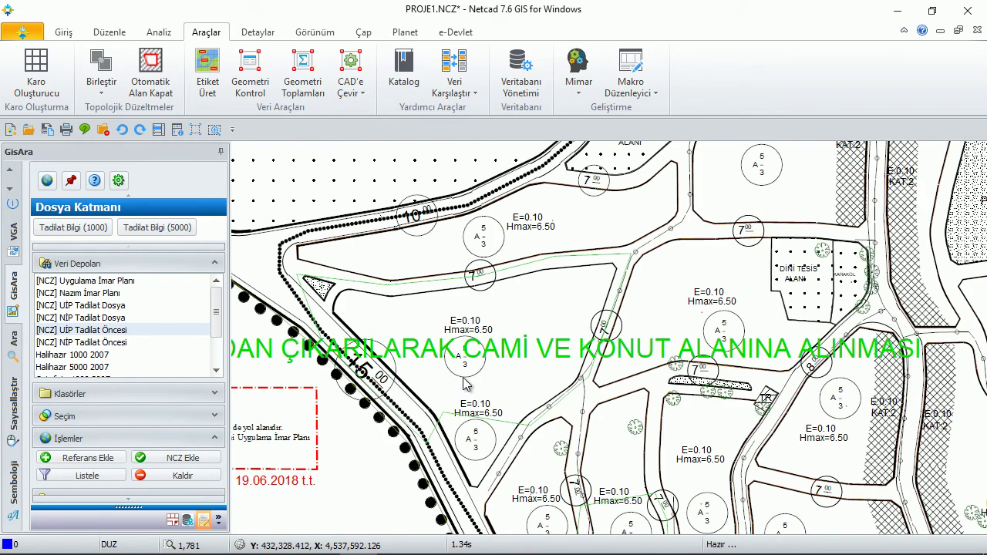
pyautogui.click(160, 475)
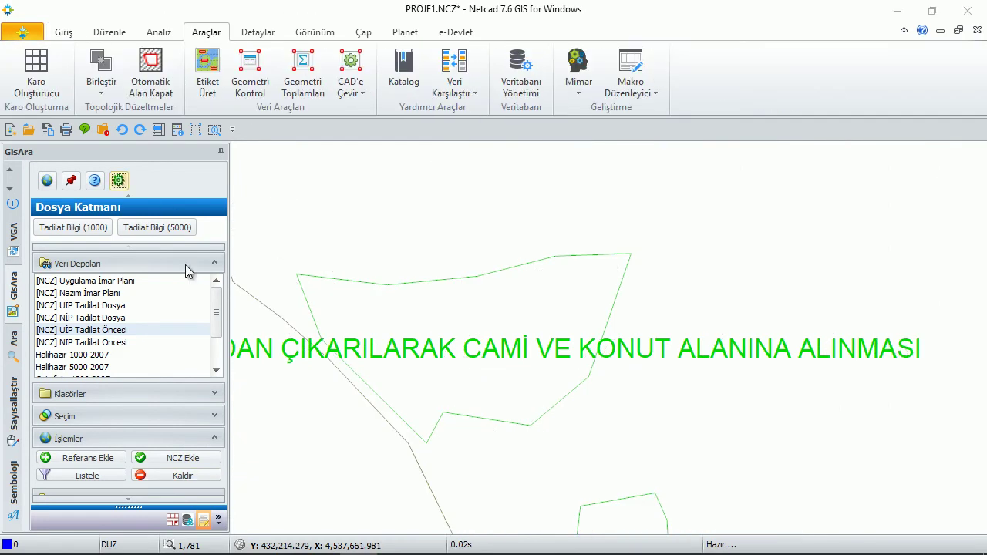
# Add the Uygulama İmar Planı as a reference beneath the drawing.
pyautogui.click(108, 281)
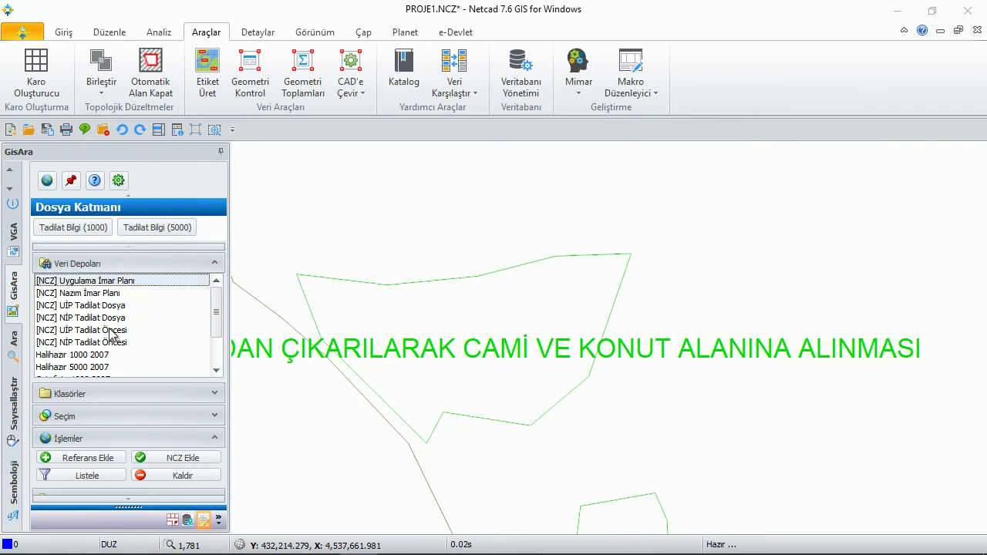
pyautogui.click(116, 458)
pyautogui.click(434, 382)
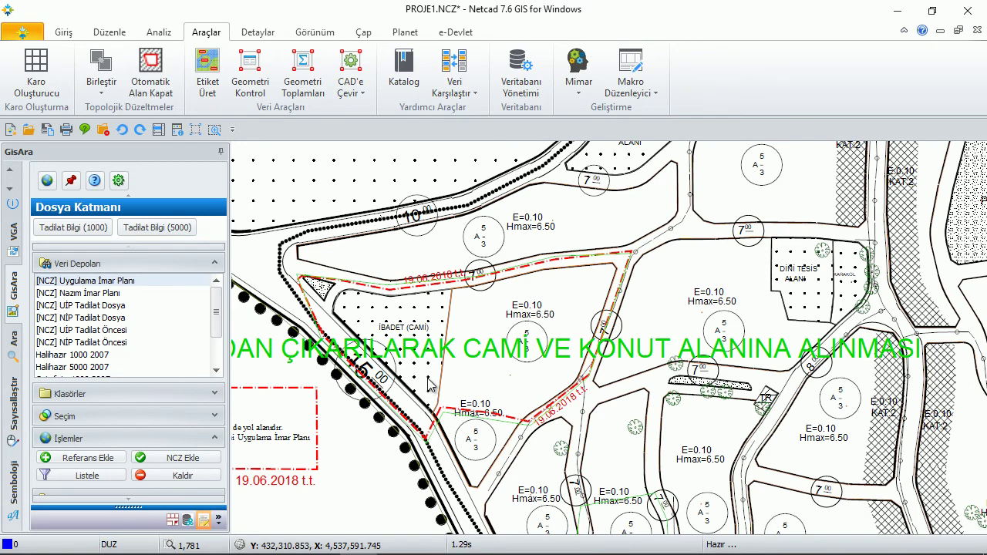
# Find parcel 2139/3 in Kadastral Arama and open its Plan Sorgu Raporu.
pyautogui.click(118, 179)
pyautogui.click(166, 189)
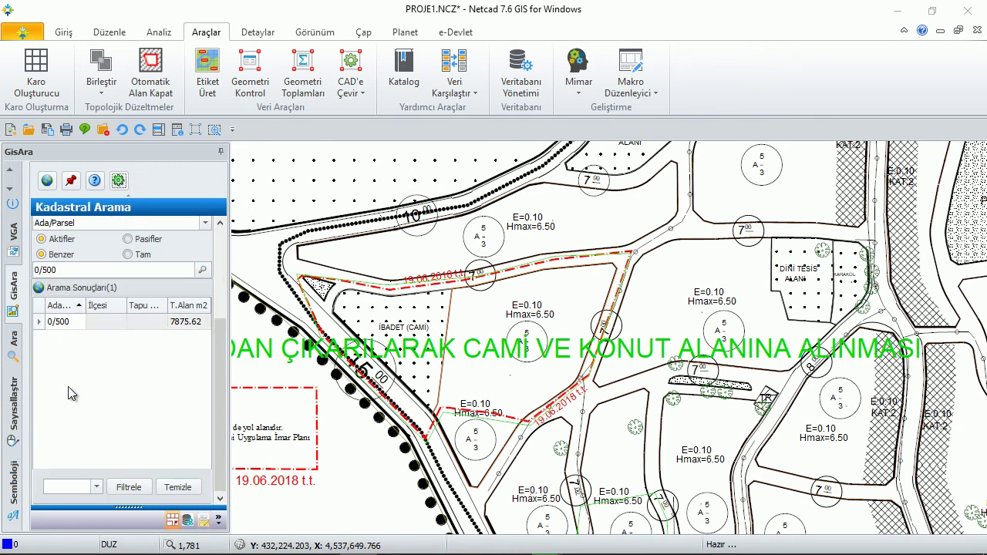
pyautogui.tripleClick(81, 270)
pyautogui.write('21')
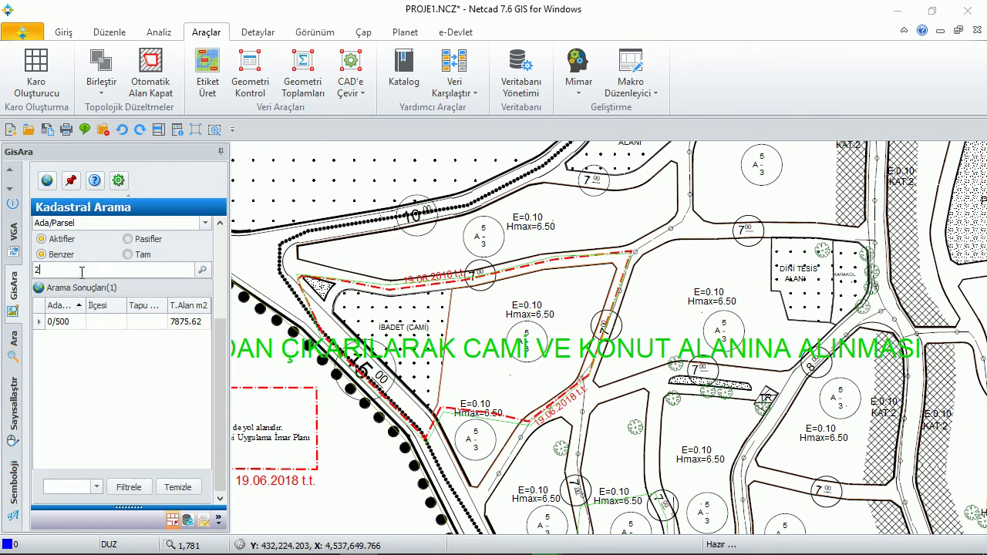
pyautogui.write('39/3')
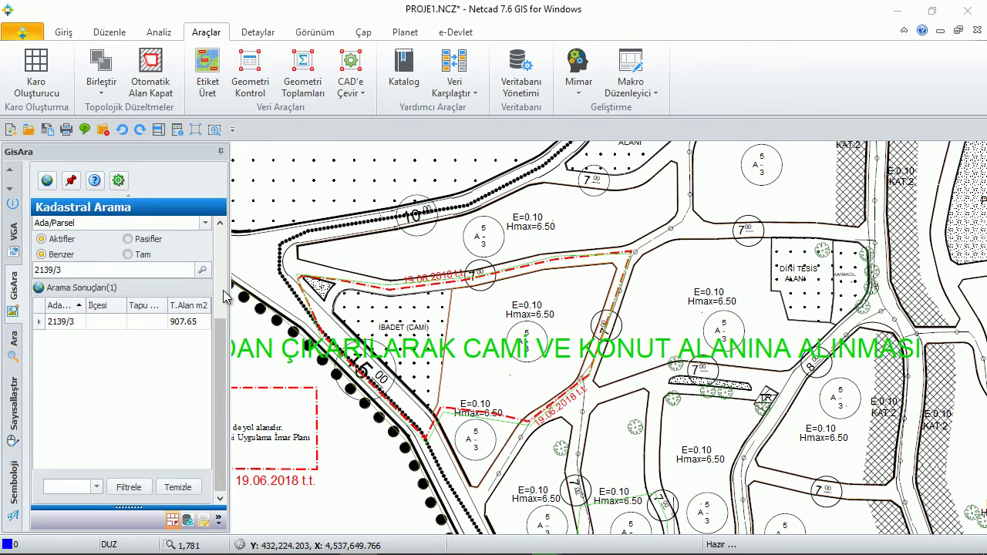
pyautogui.doubleClick(77, 321)
pyautogui.click(71, 180)
pyautogui.click(494, 352)
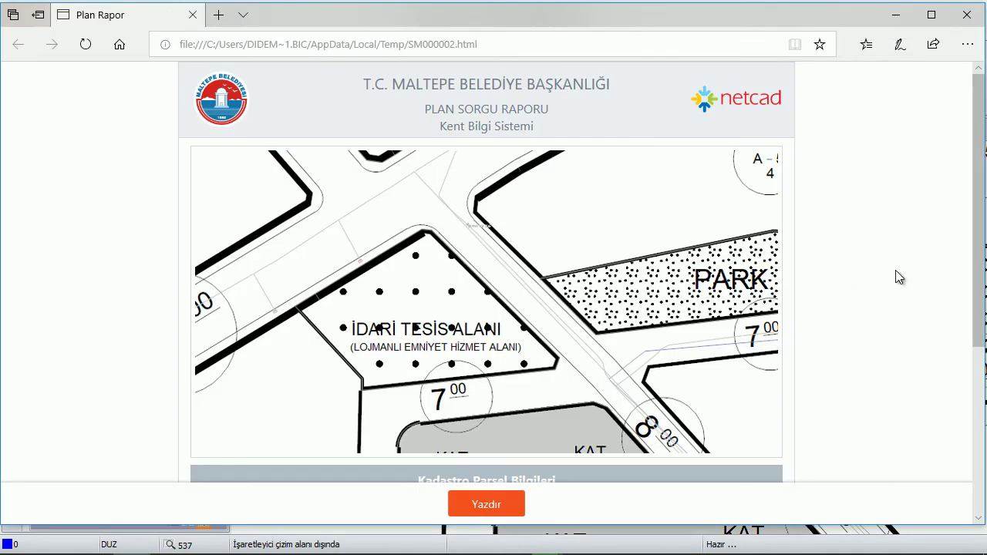
# Open the Bilgi Kartı of the first 1/1000 Uygulama İmar Planı row in a new tab and scroll through it.
pyautogui.scroll(-1, 898, 278)
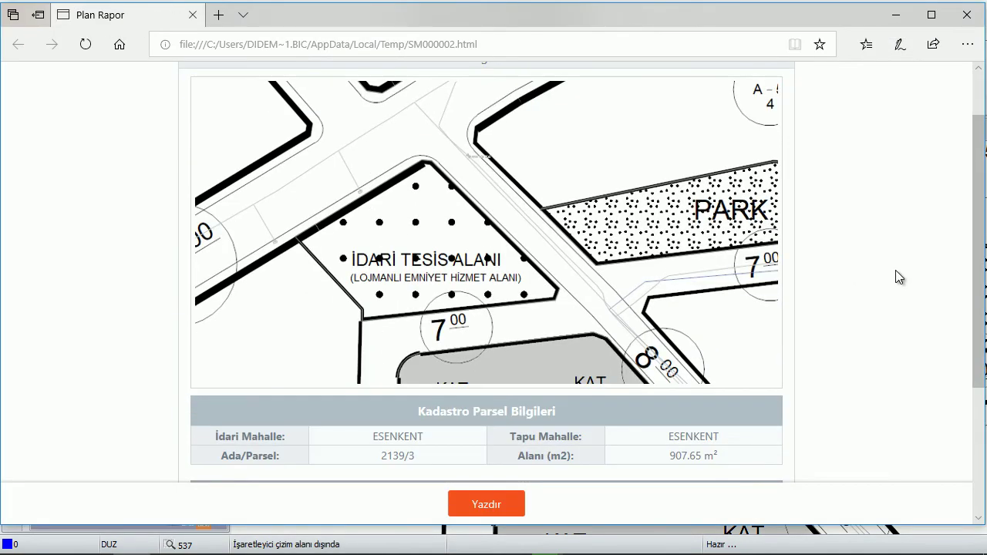
pyautogui.scroll(-1, 899, 278)
pyautogui.scroll(-1, 895, 270)
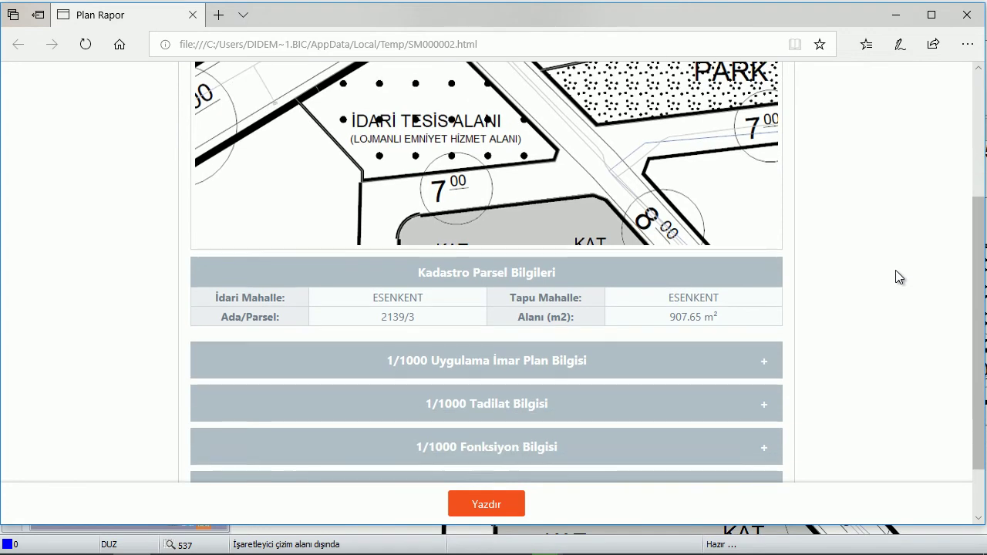
pyautogui.scroll(-1, 895, 270)
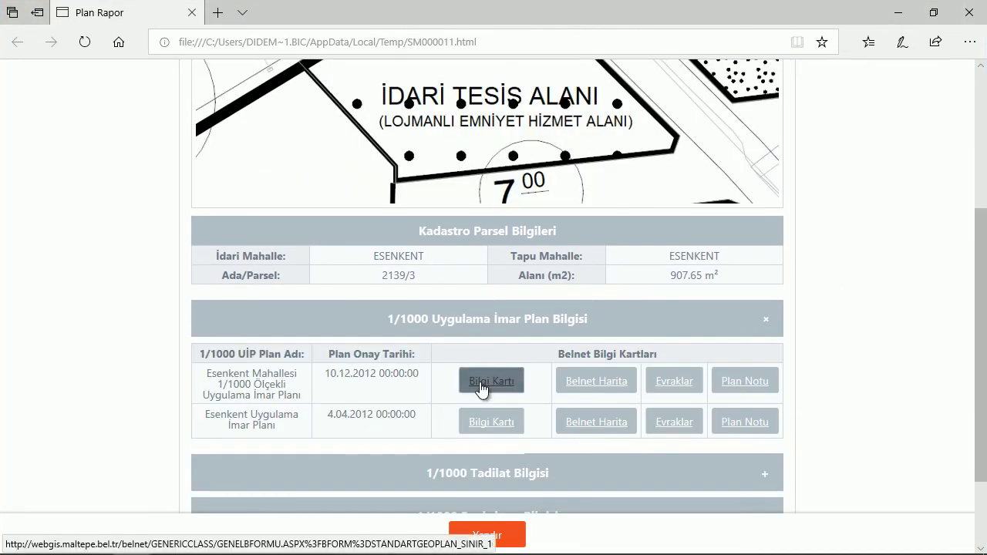
pyautogui.click(479, 382)
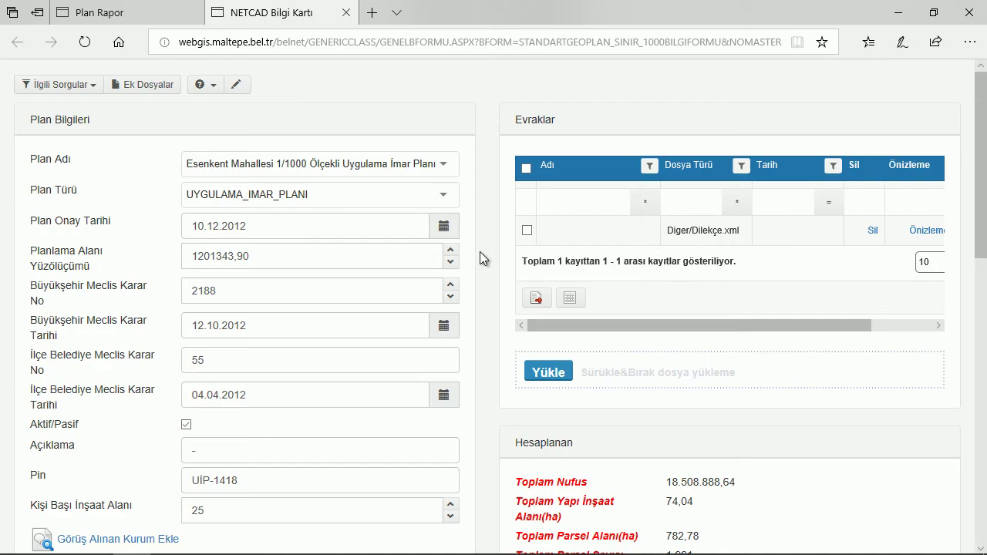
pyautogui.scroll(-3, 479, 252)
pyautogui.scroll(-3, 480, 251)
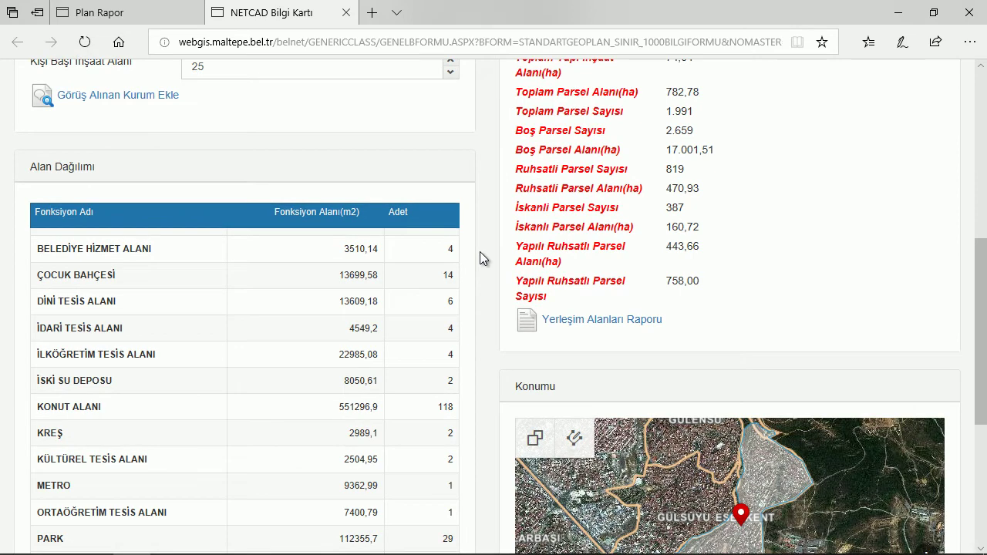
pyautogui.scroll(-4, 480, 252)
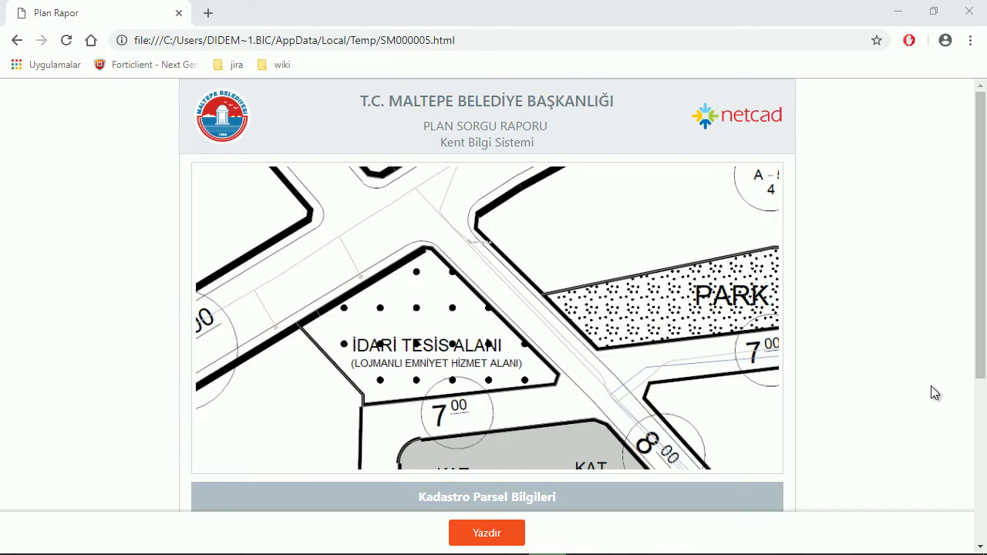
# Expand the Uygulama İmar Plan, Tadilat, Fonksiyon and Davalı Plan sections of the 2139/3 report.
pyautogui.scroll(-4, 932, 387)
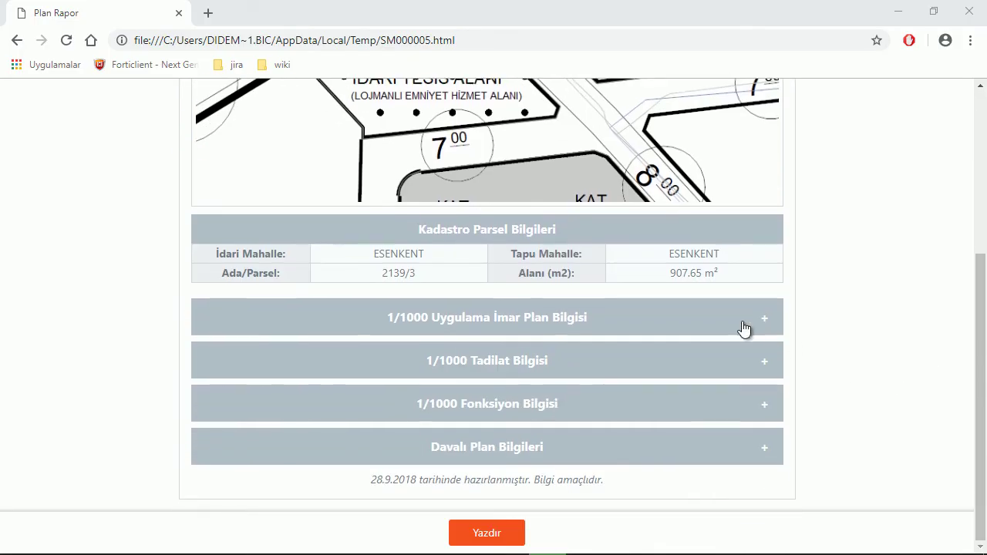
pyautogui.click(744, 329)
pyautogui.click(716, 368)
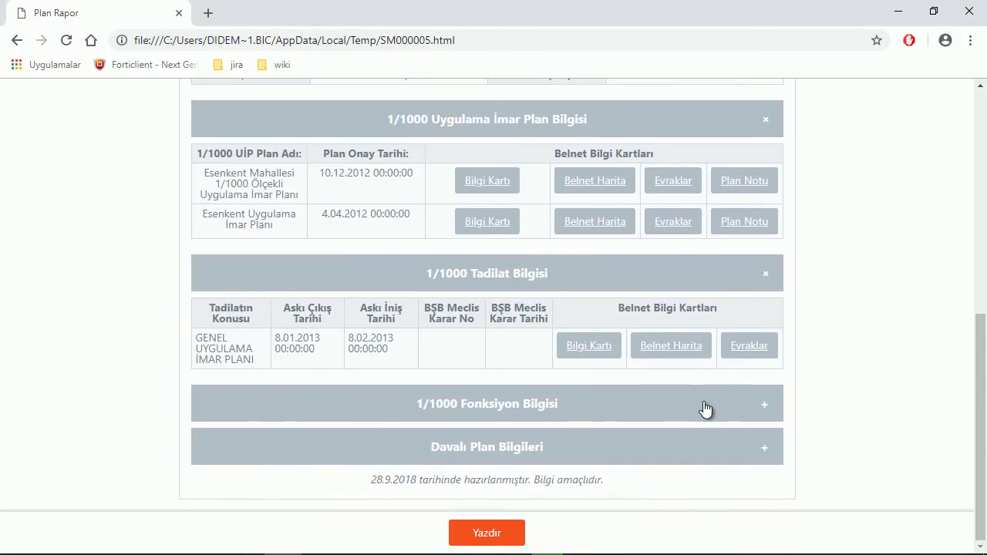
pyautogui.click(705, 408)
pyautogui.click(685, 447)
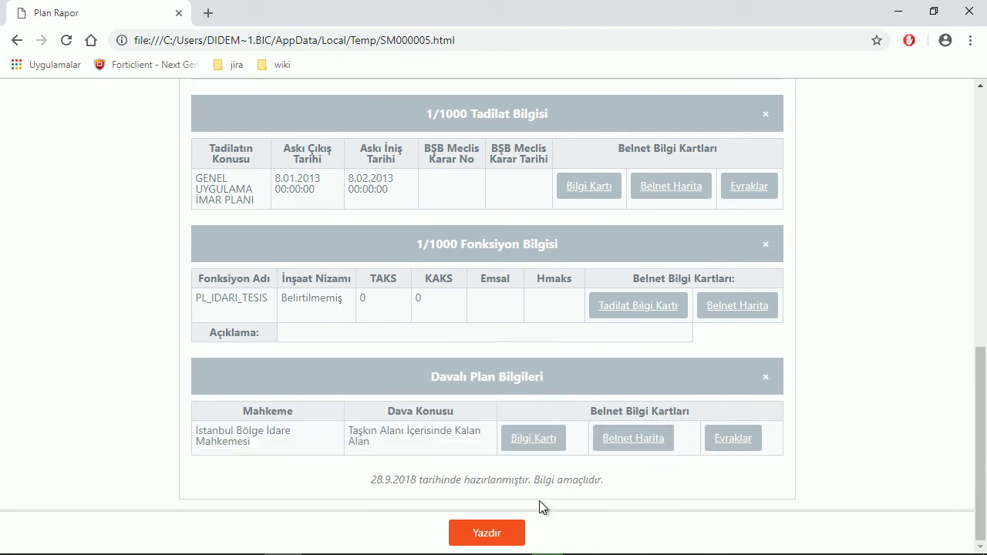
# Bring up the print preview of the plan query report with Yazdır.
pyautogui.click(486, 533)
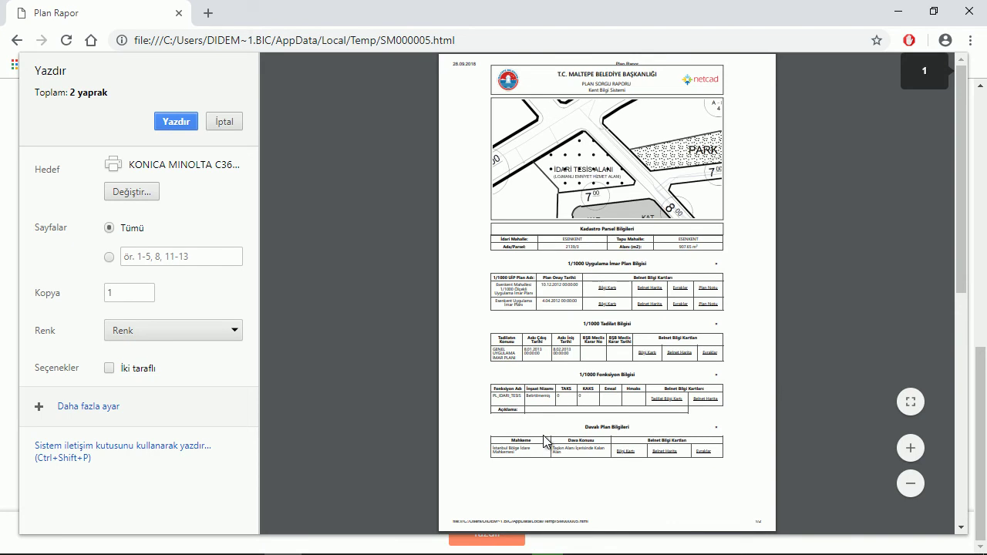
pyautogui.scroll(-2, 550, 441)
pyautogui.scroll(2, 551, 440)
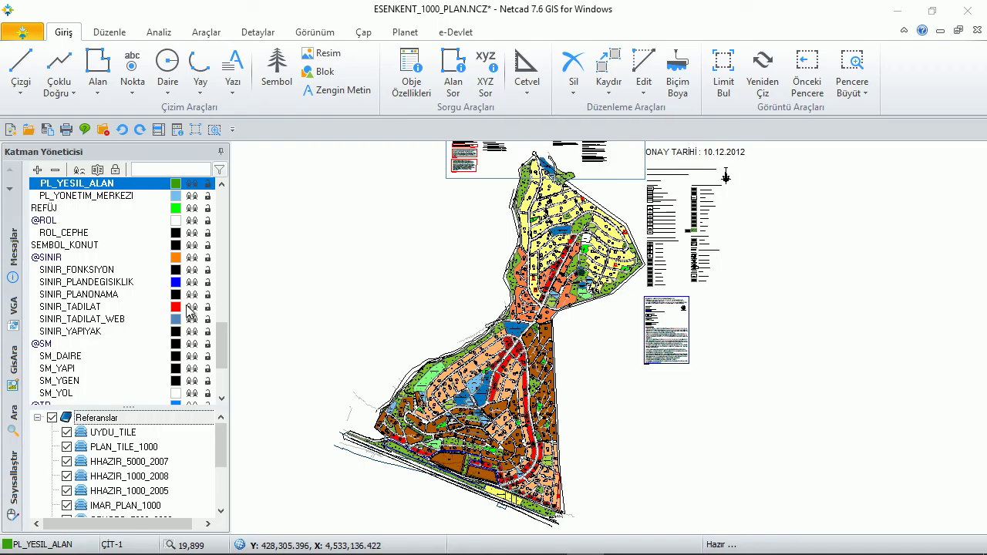
# Show the Plan Sınır (1000) layer tools and expand its Ekleme İşlemleri options.
pyautogui.click(16, 305)
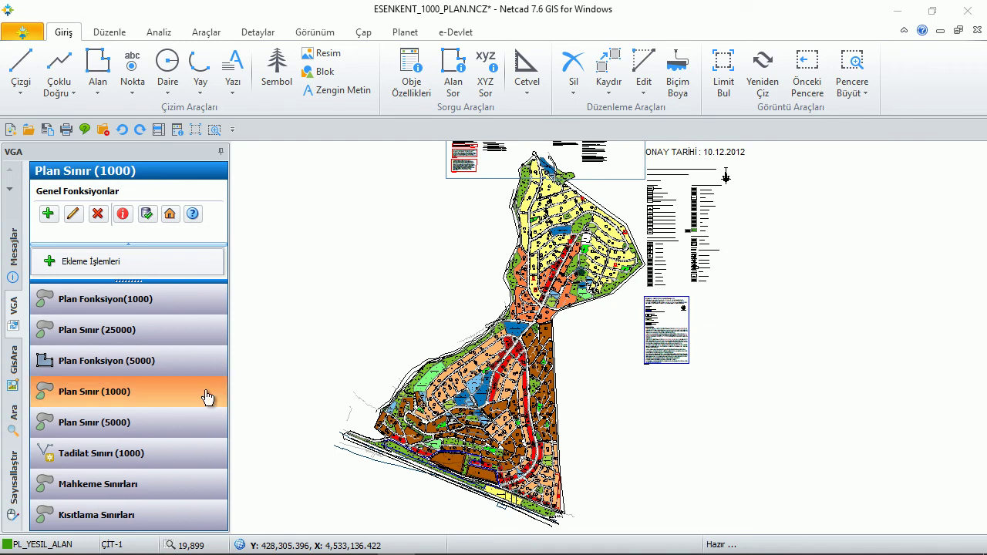
pyautogui.moveTo(168, 281); pyautogui.dragTo(176, 374)
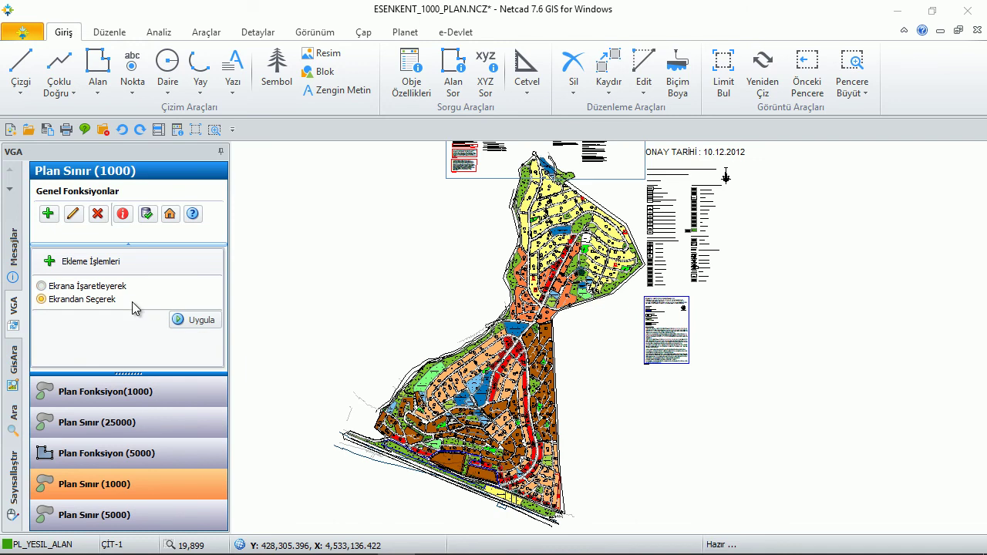
# Pick the Esenkent plan boundary line and set its plan type to UYGULAMA_IMAR_PLANI.
pyautogui.click(193, 319)
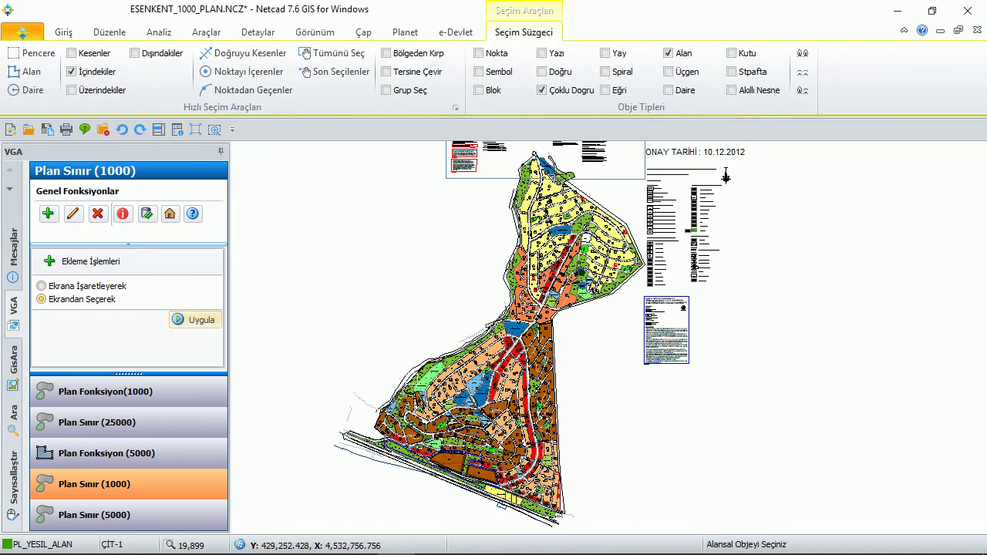
pyautogui.scroll(3, 359, 375)
pyautogui.scroll(2, 359, 375)
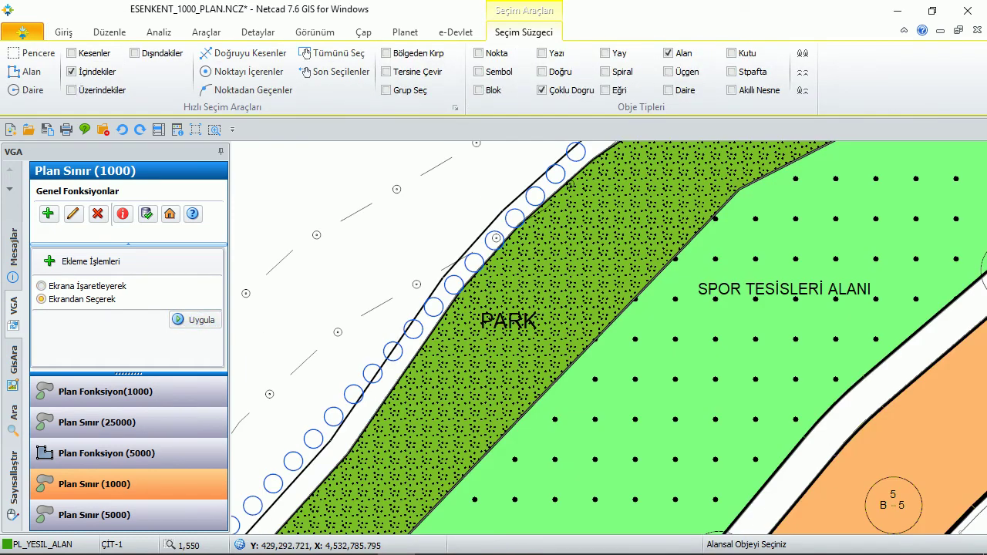
pyautogui.click(360, 375)
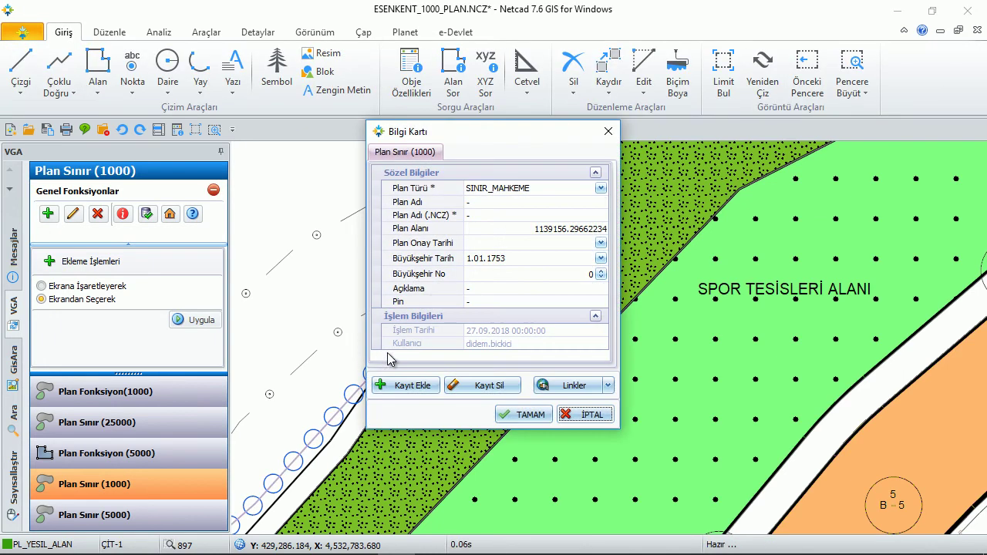
pyautogui.click(601, 189)
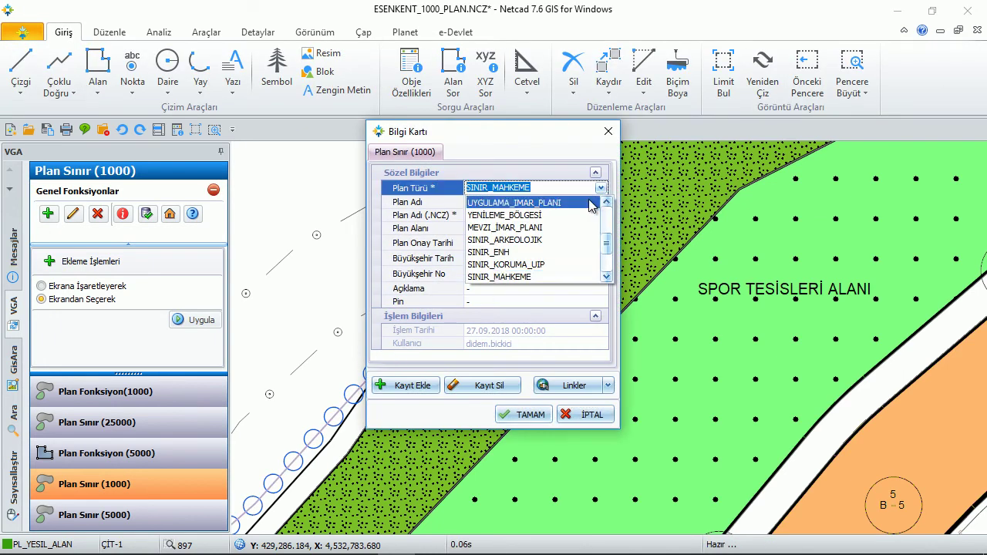
pyautogui.click(536, 201)
# Fill in the plan name, NCZ name, approval date and metropolitan date 12.09.20.
pyautogui.click(526, 200)
pyautogui.write('Esenkent Uygulama İmar Planı')
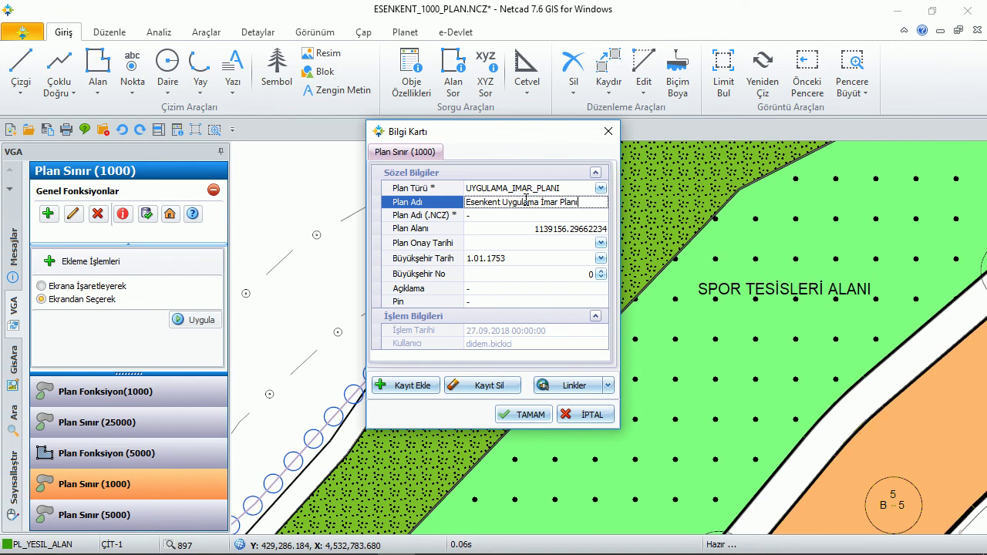
pyautogui.click(509, 215)
pyautogui.write('ESENKENT_1000_PLAN')
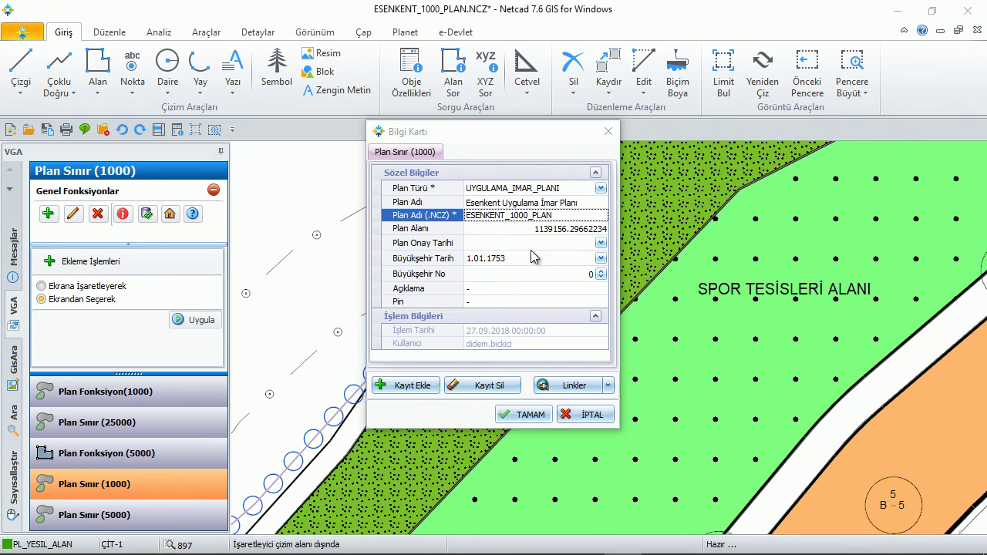
pyautogui.click(495, 243)
pyautogui.write('4.0')
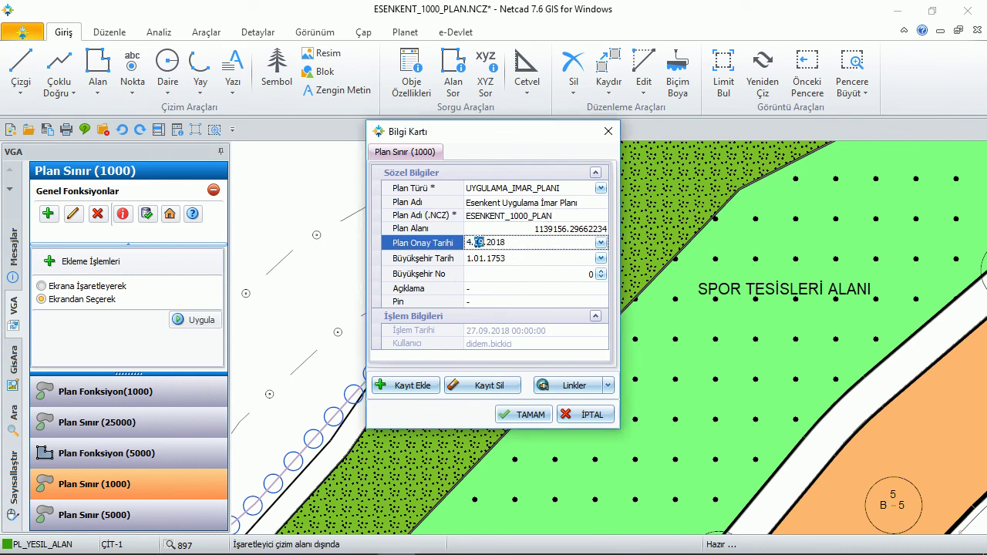
pyautogui.write('4')
pyautogui.click(491, 262)
pyautogui.doubleClick(468, 258)
pyautogui.write('12.09.2012')
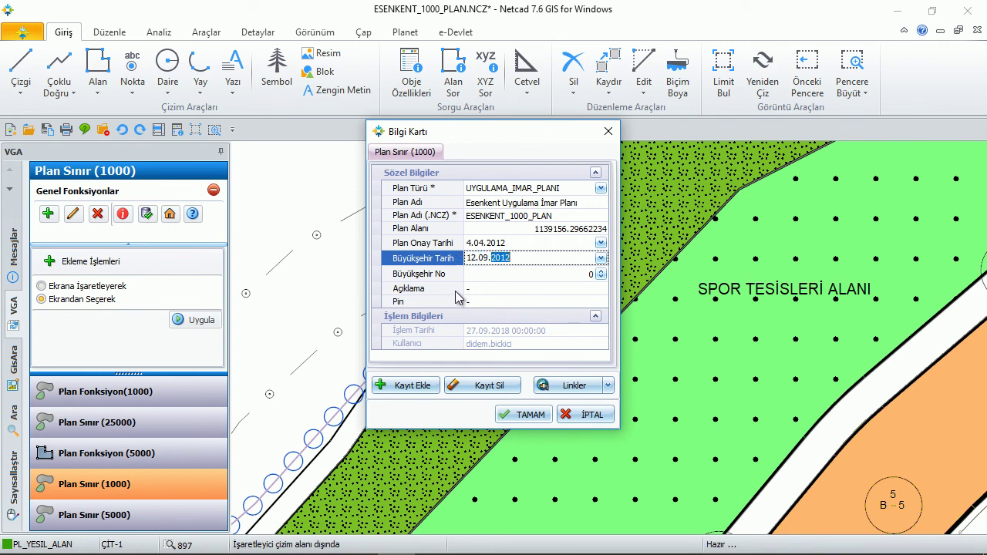
# Set decision number 1813 and Pin UIP-1418, then save the boundary card.
pyautogui.click(579, 277)
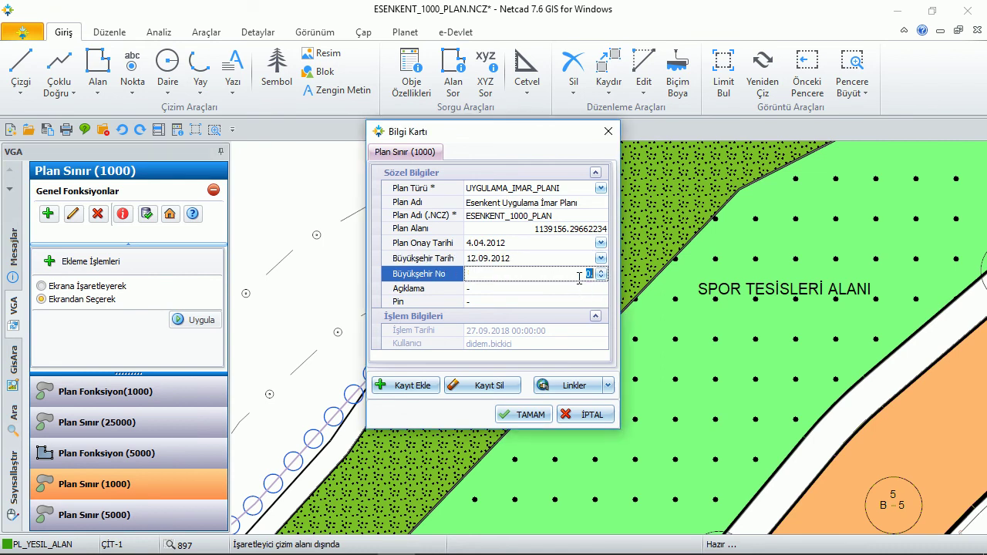
pyautogui.write('1813')
pyautogui.click(555, 300)
pyautogui.write('UIP-')
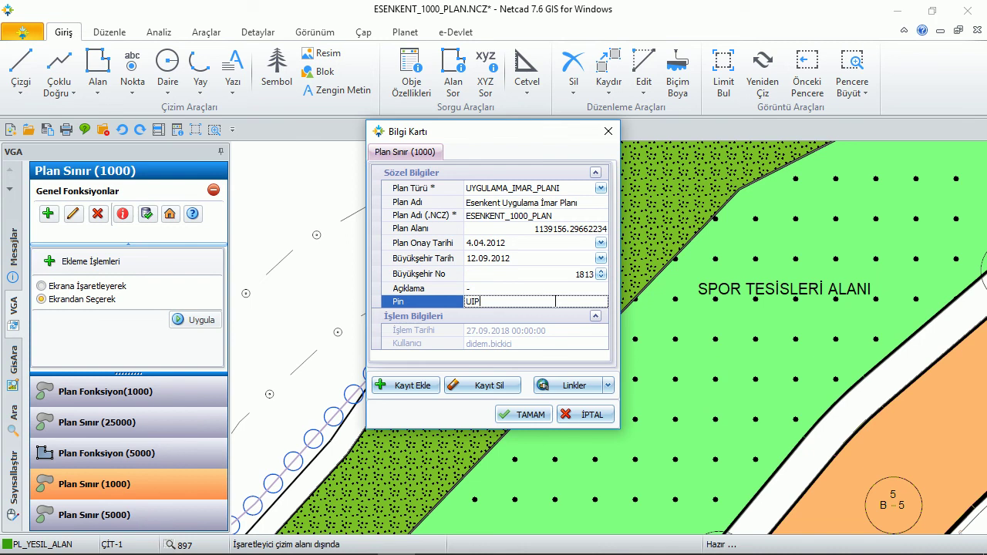
pyautogui.write('1418')
pyautogui.click(531, 415)
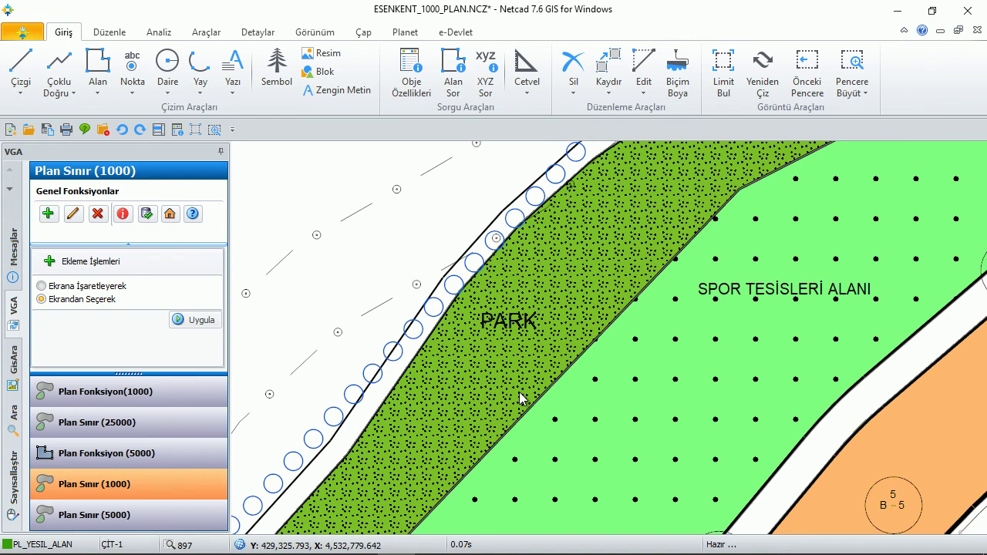
# Select the Plan Fonksiyon(1000) layer and start picking an existing area from the map.
pyautogui.scroll(-4, 501, 370)
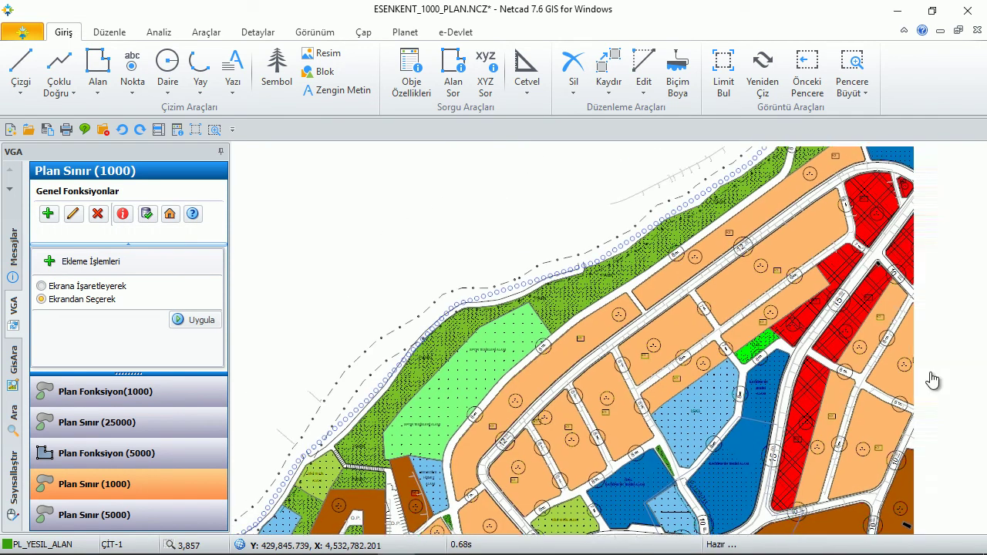
pyautogui.scroll(4, 933, 379)
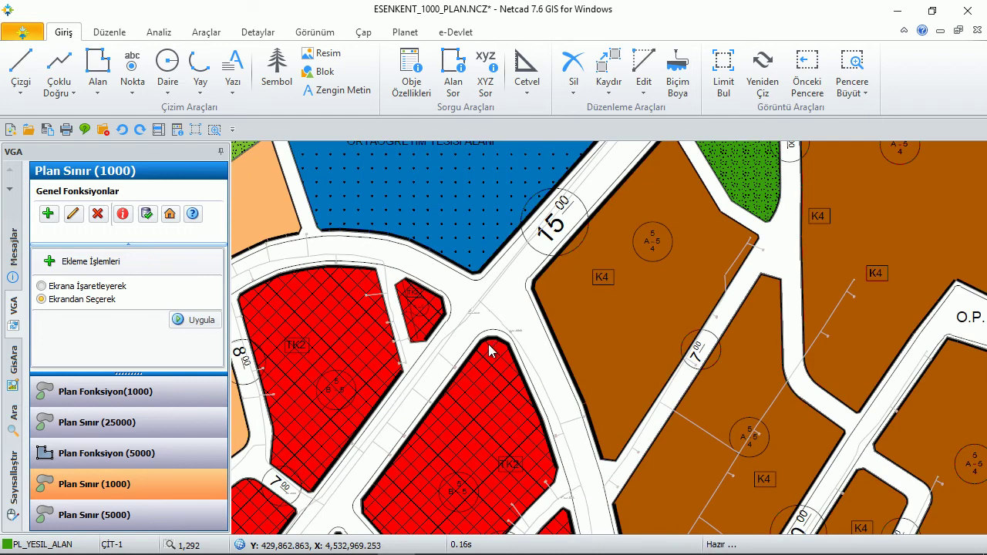
pyautogui.click(156, 393)
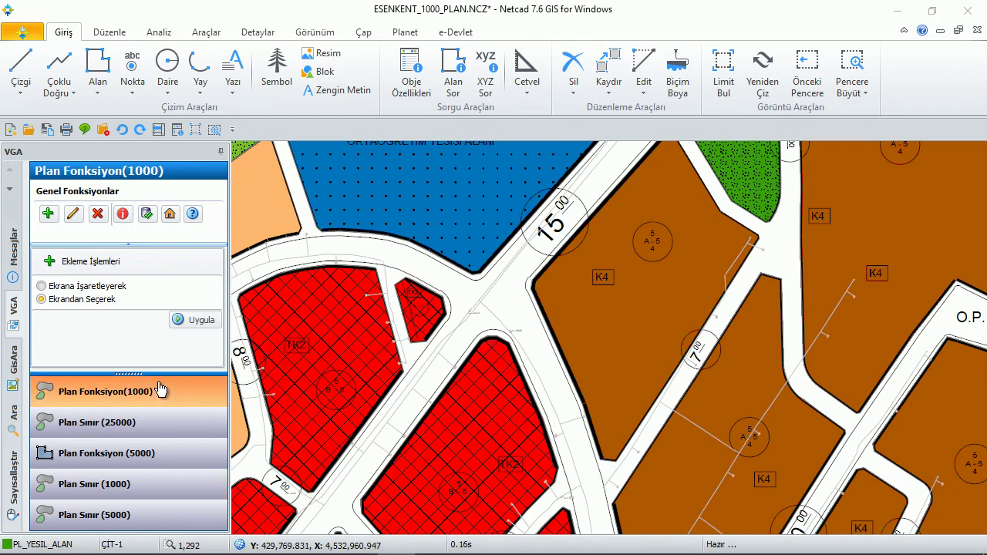
pyautogui.click(191, 319)
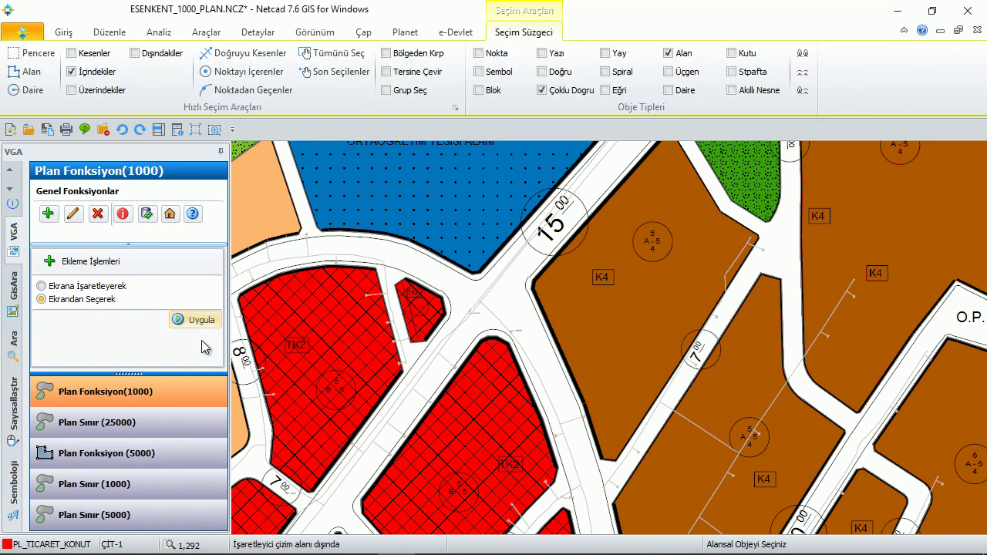
# Pick the red parcel and choose its PL_TICARET_KONUT area to open the info card.
pyautogui.click(367, 343)
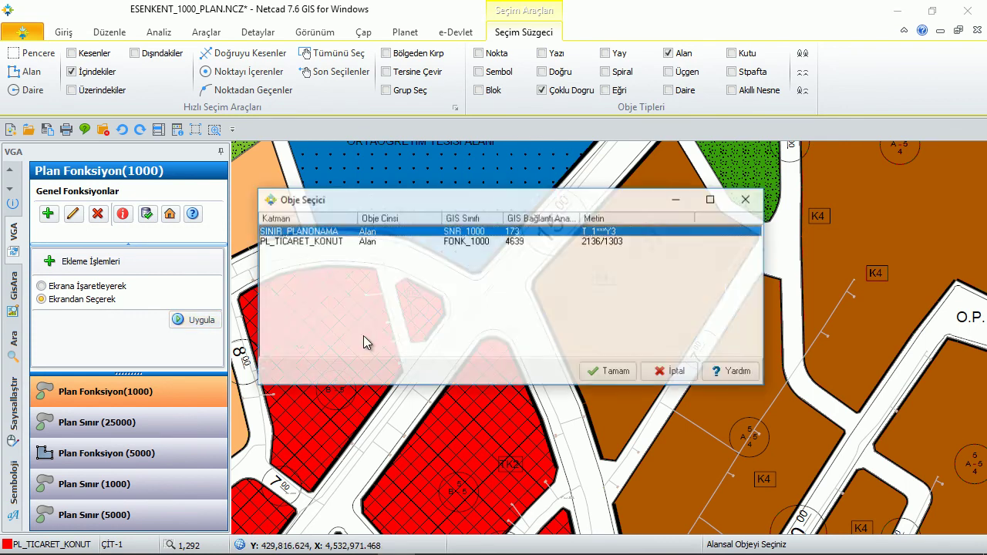
pyautogui.click(298, 242)
pyautogui.click(621, 375)
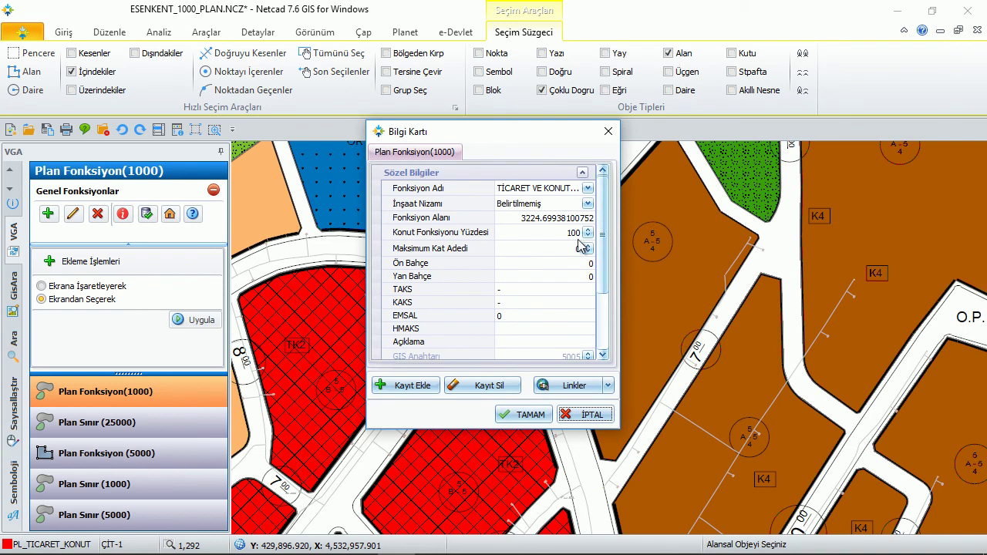
# Set residential share 70%, maximum 5 storeys, front garden 5 and save the card.
pyautogui.click(550, 232)
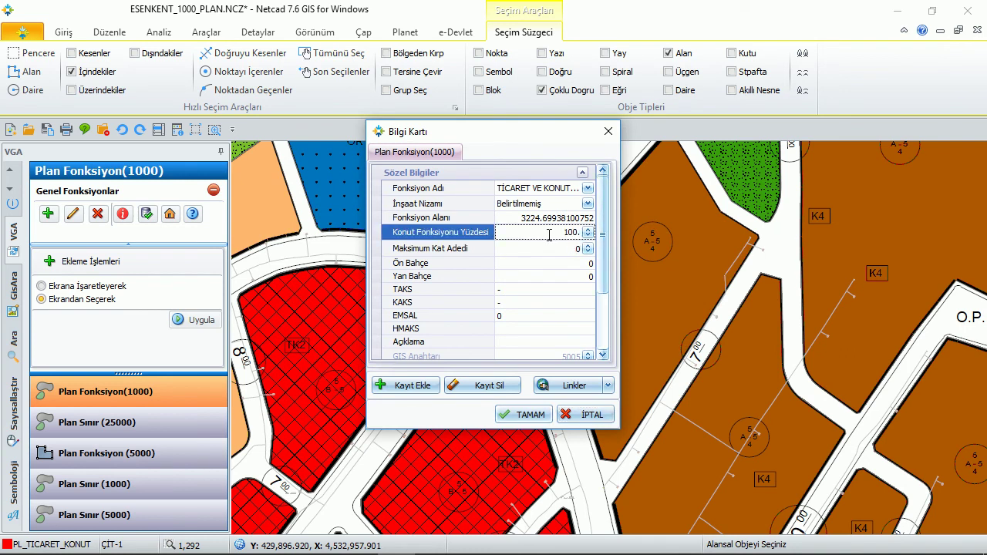
pyautogui.doubleClick(549, 234)
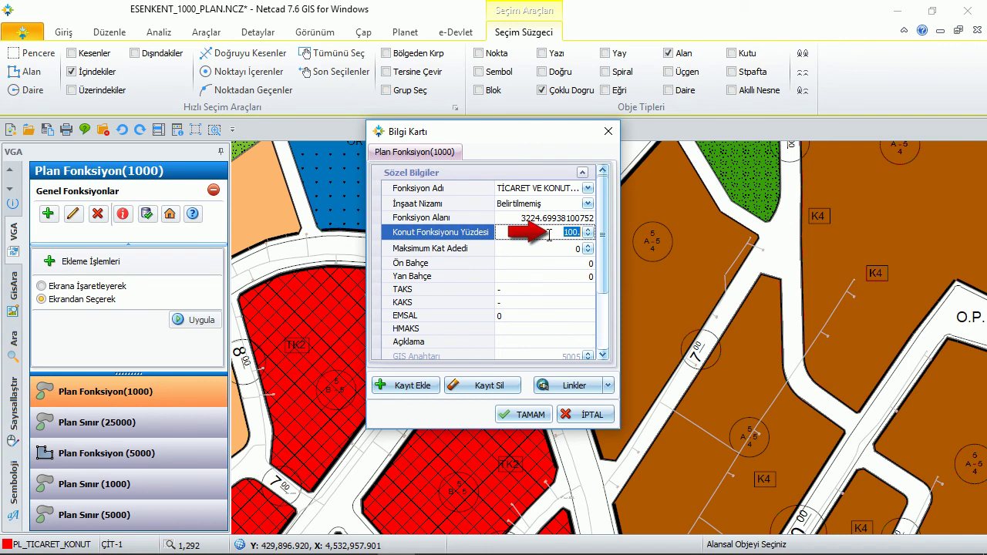
pyautogui.write('70')
pyautogui.click(539, 245)
pyautogui.write('5')
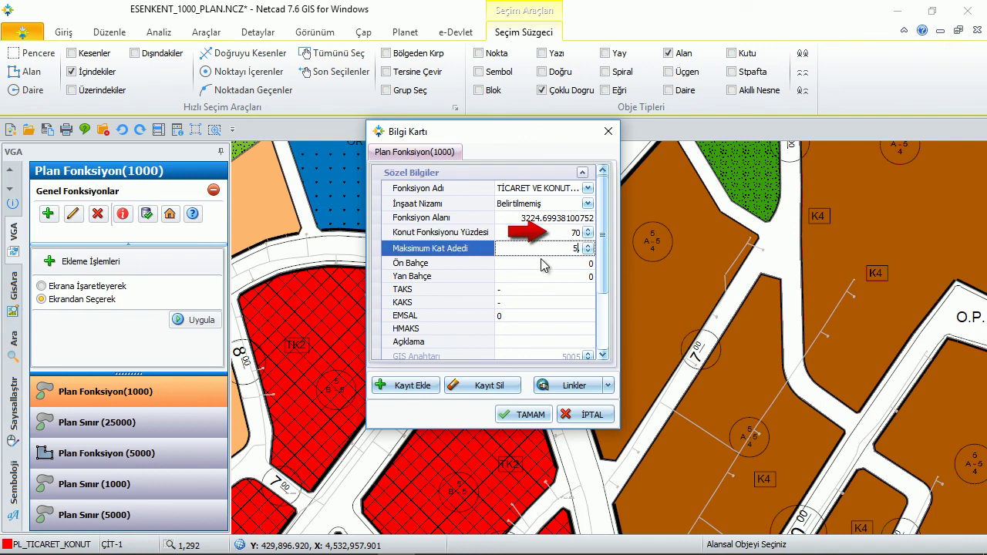
pyautogui.click(538, 262)
pyautogui.write('5')
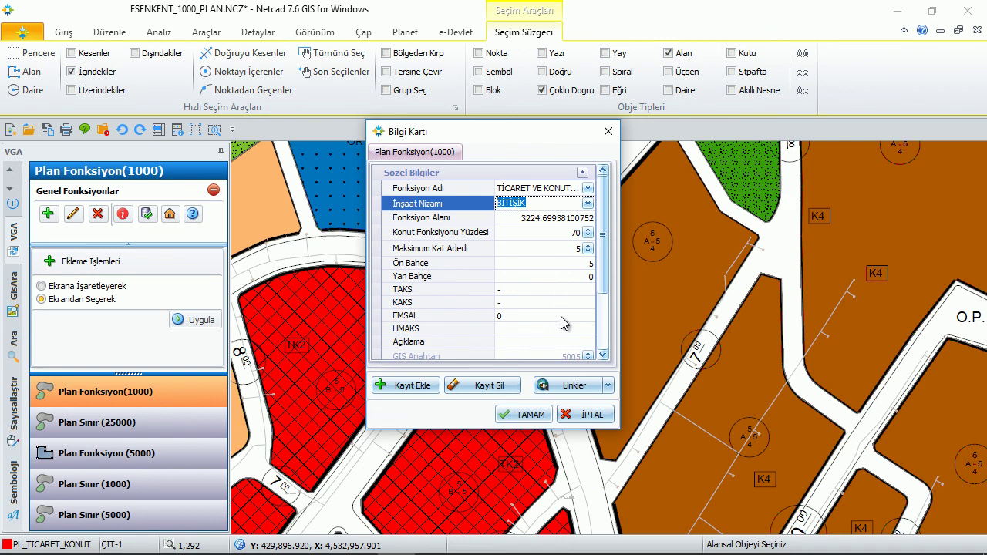
pyautogui.scroll(-3, 602, 287)
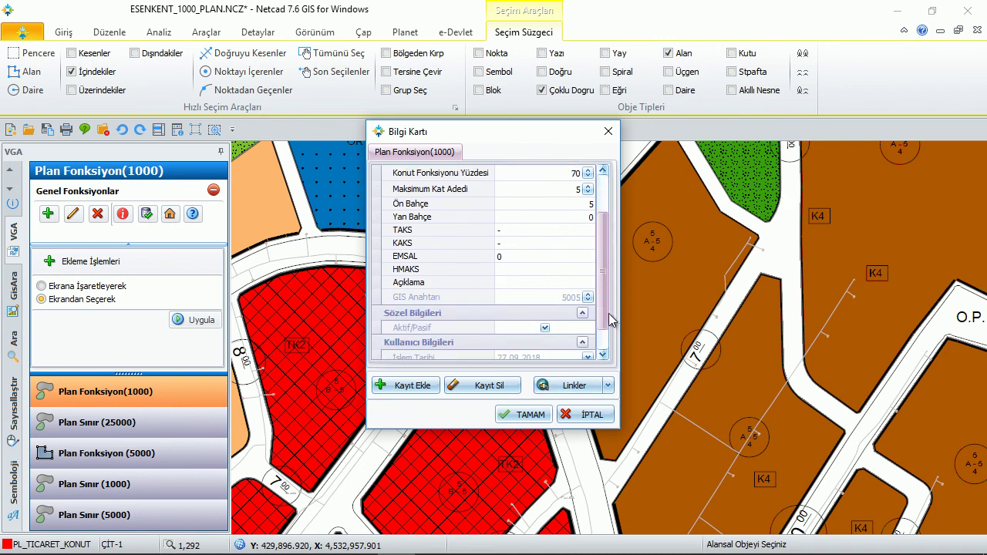
pyautogui.click(524, 417)
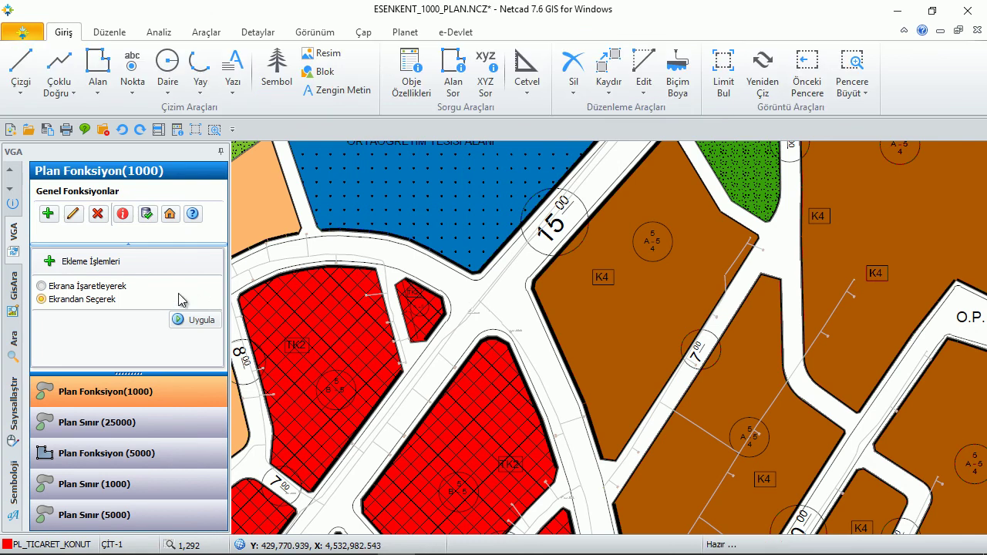
# Review a KONUT ALANI area's plan-function card, then switch to the Mahkeme Sınırları layer.
pyautogui.click(122, 214)
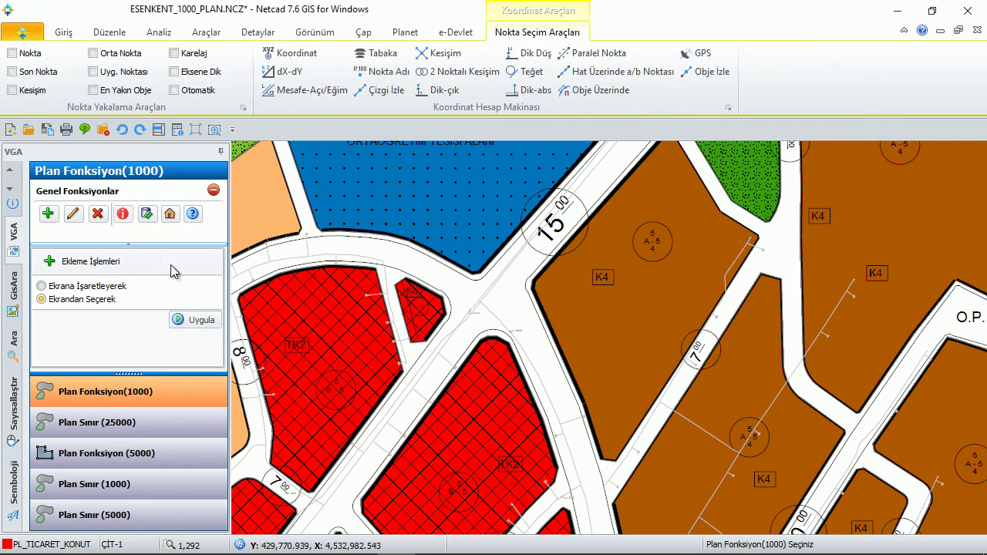
pyautogui.click(571, 247)
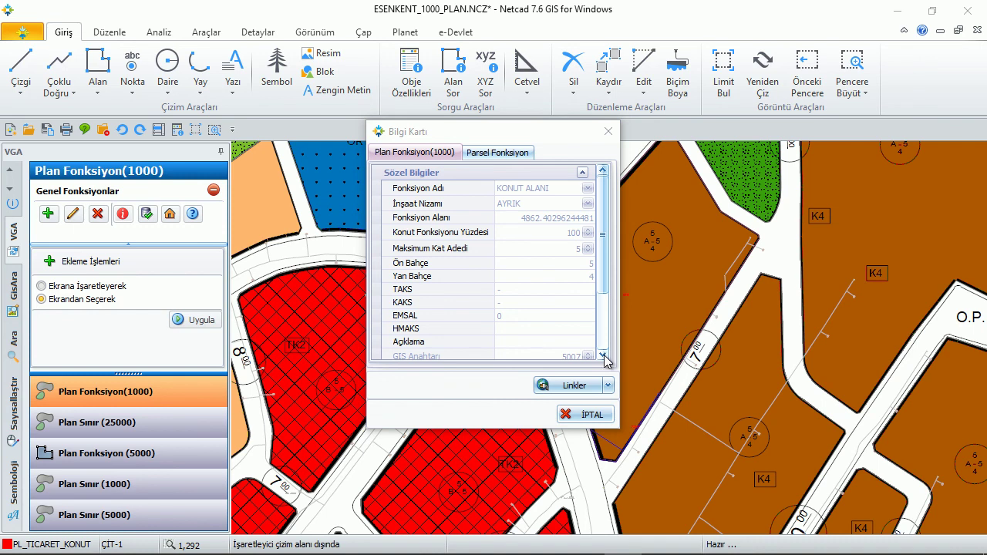
pyautogui.click(608, 132)
pyautogui.moveTo(140, 374); pyautogui.dragTo(129, 268)
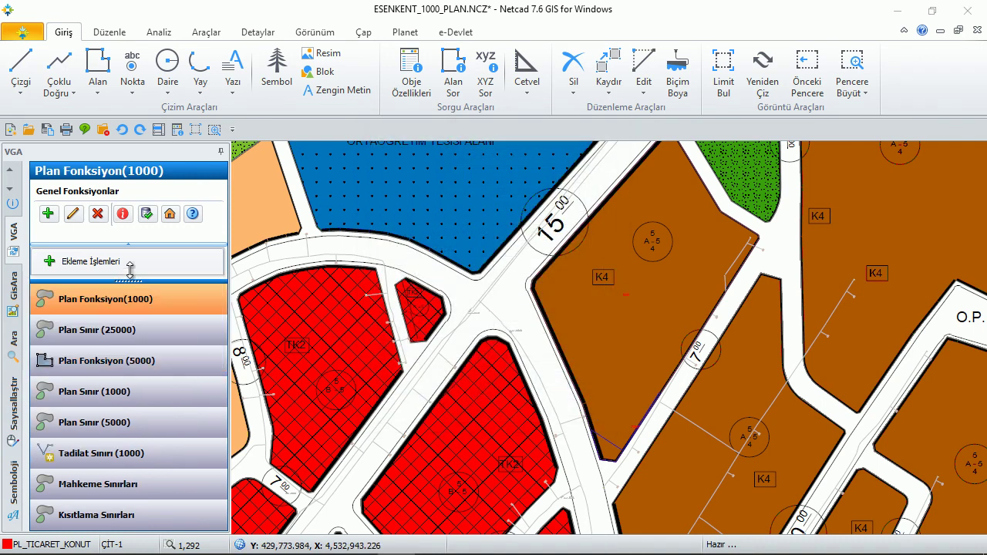
pyautogui.click(131, 485)
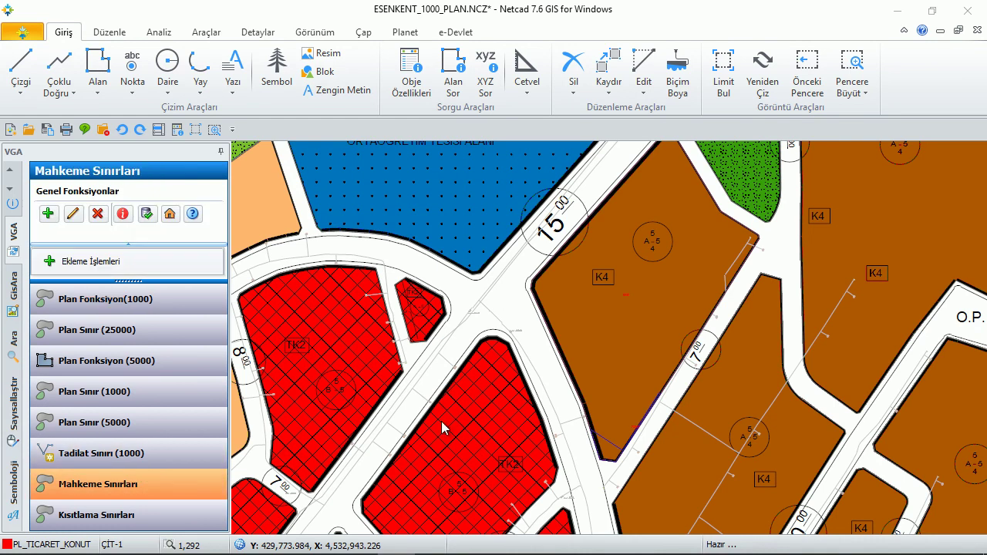
# Start adding a Mahkeme Sınırları area by marking points on screen.
pyautogui.moveTo(115, 283); pyautogui.dragTo(110, 379)
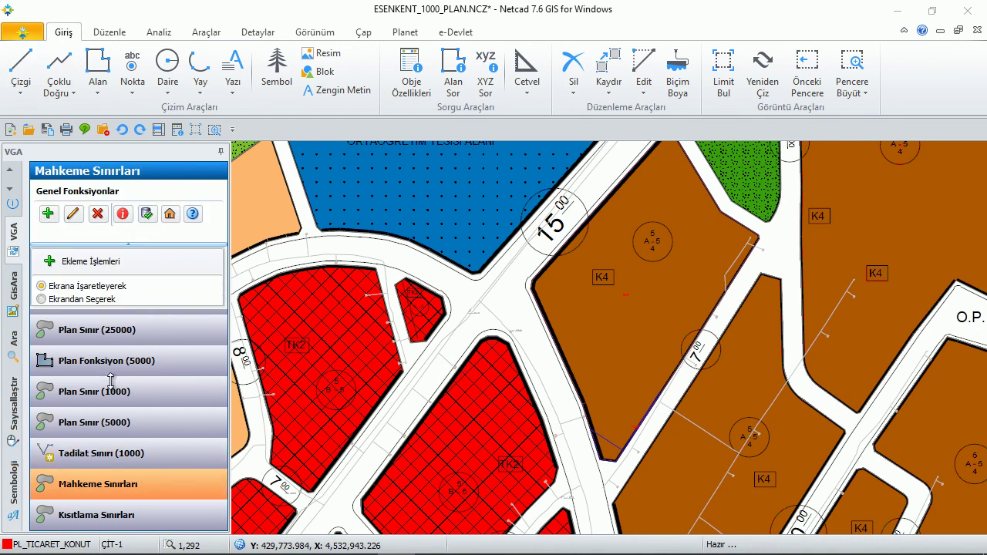
pyautogui.click(186, 320)
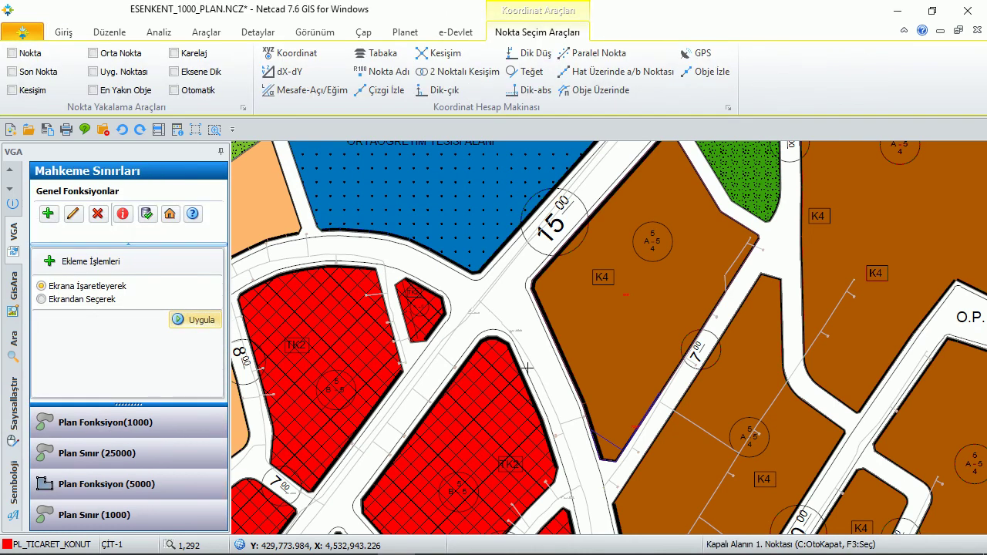
pyautogui.scroll(-3, 526, 370)
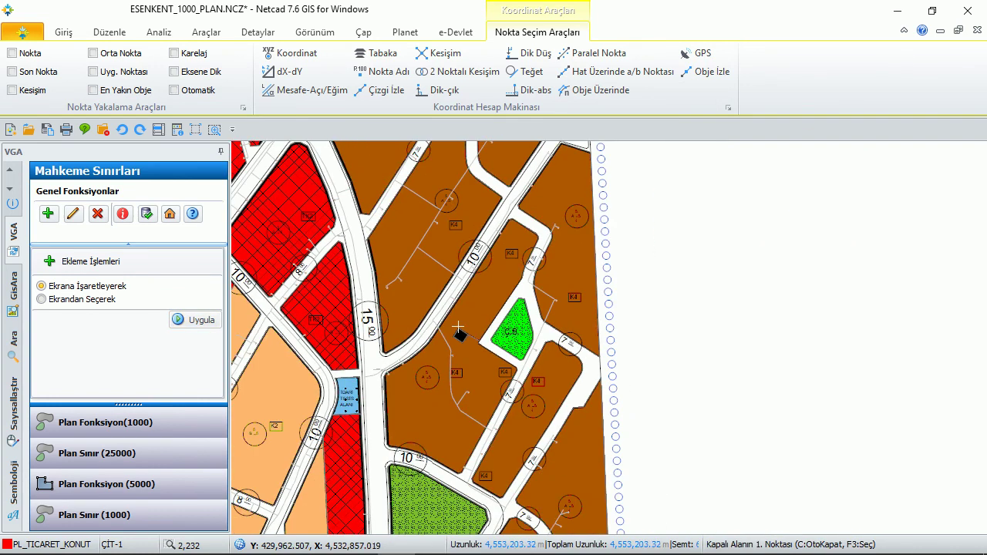
# Trace the 12-corner court boundary around the brown residential block and close it.
pyautogui.click(505, 213)
pyautogui.click(438, 315)
pyautogui.click(402, 353)
pyautogui.click(368, 370)
pyautogui.click(377, 452)
pyautogui.click(421, 467)
pyautogui.click(461, 482)
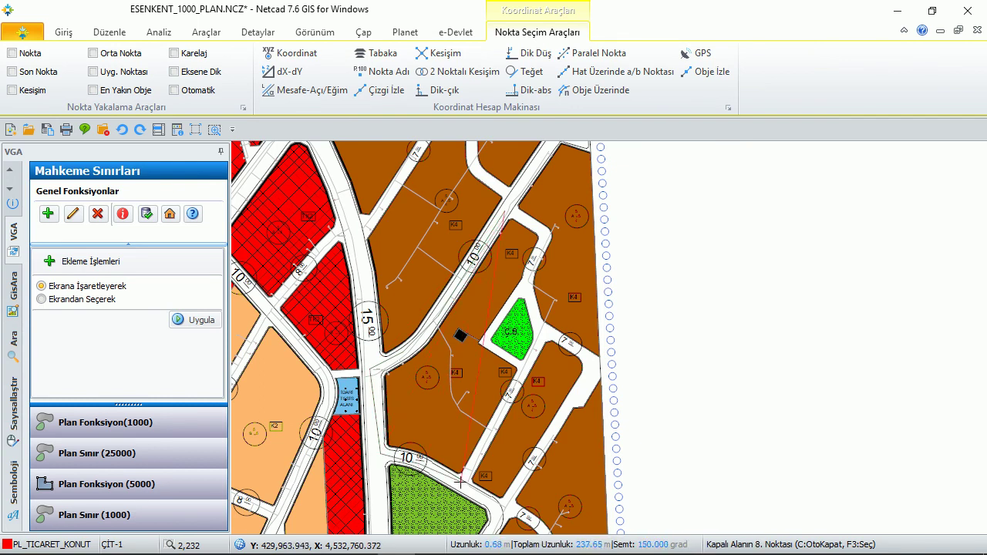
pyautogui.click(501, 422)
pyautogui.click(546, 278)
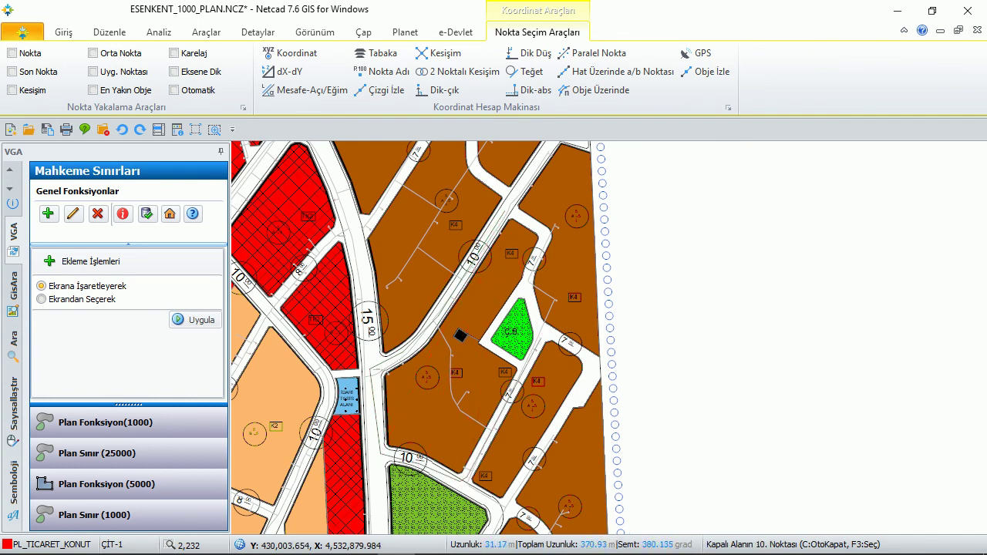
pyautogui.click(549, 233)
pyautogui.click(506, 211)
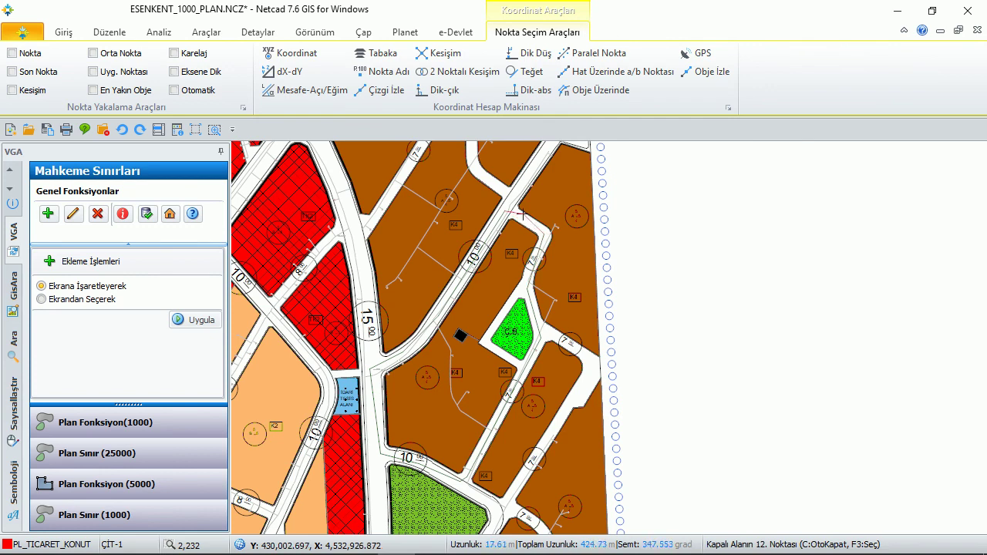
pyautogui.press('c')
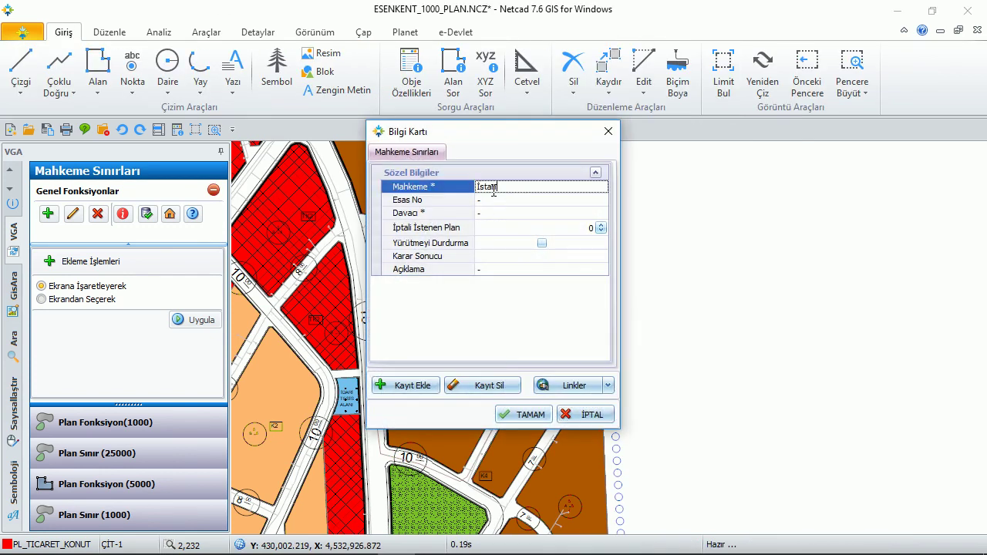
pyautogui.write('İstanbul Bölge İdare Ma')
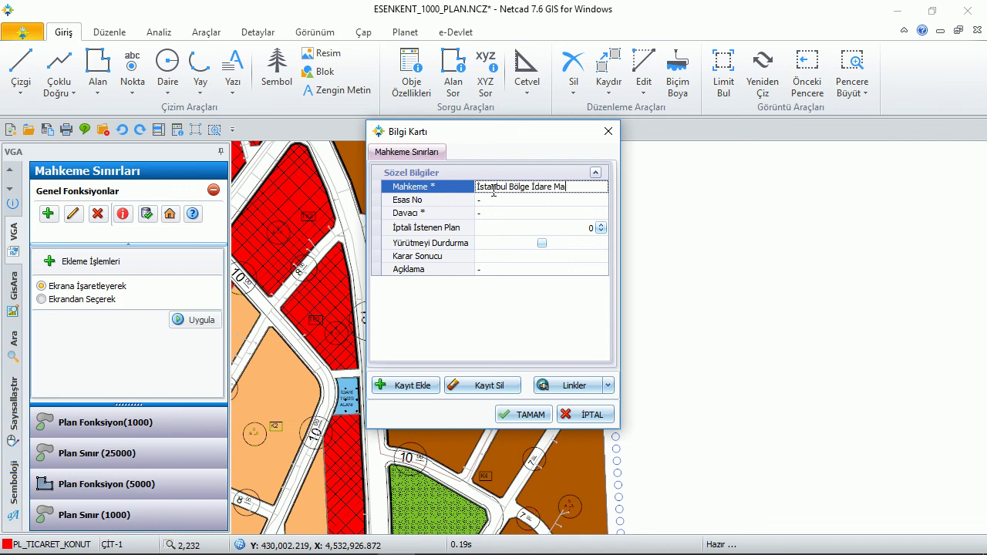
pyautogui.write('hkemesi')
pyautogui.click(483, 200)
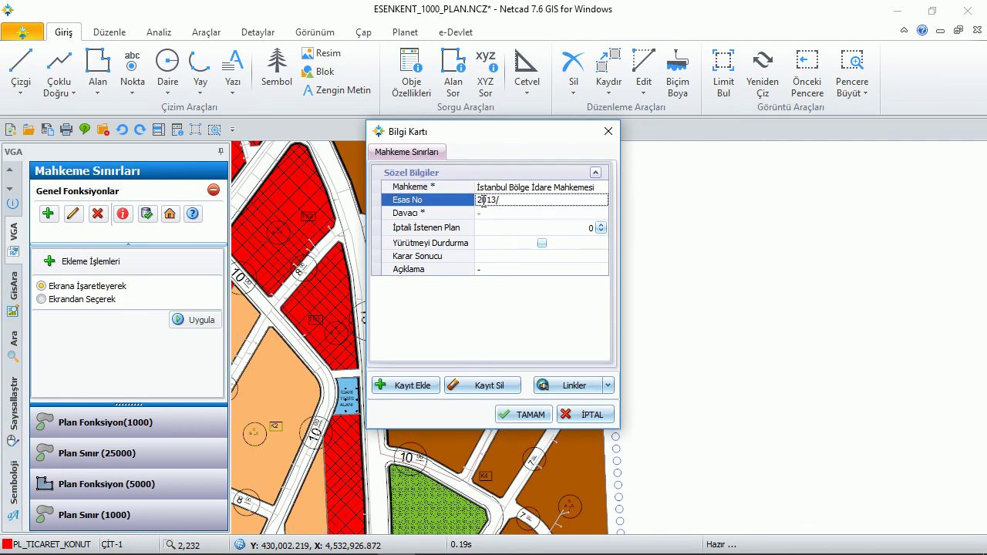
pyautogui.click(477, 212)
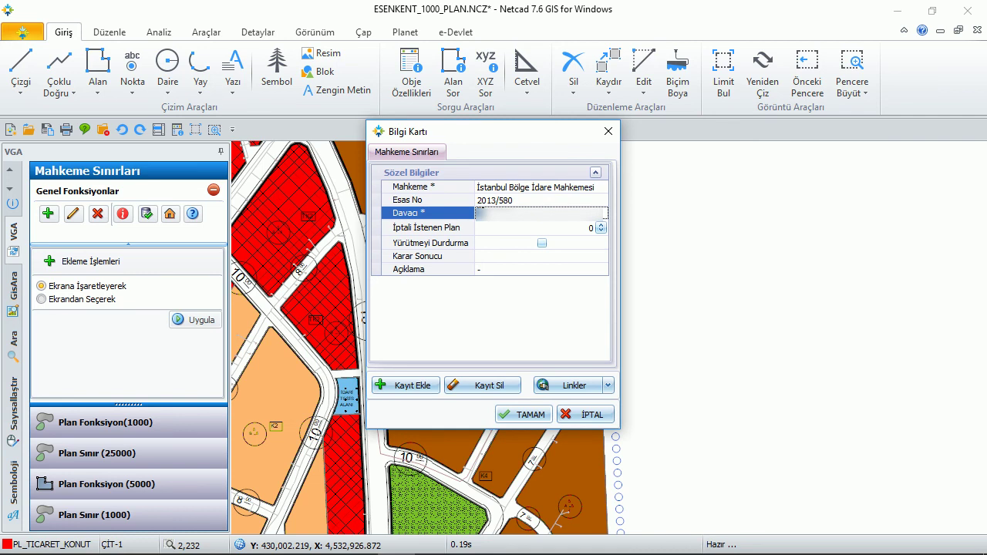
pyautogui.write('Mehmet')
pyautogui.write(' A')
# Set annulment plan 1, tick stay of execution, enter the decision result and save.
pyautogui.click(484, 227)
pyautogui.write('1')
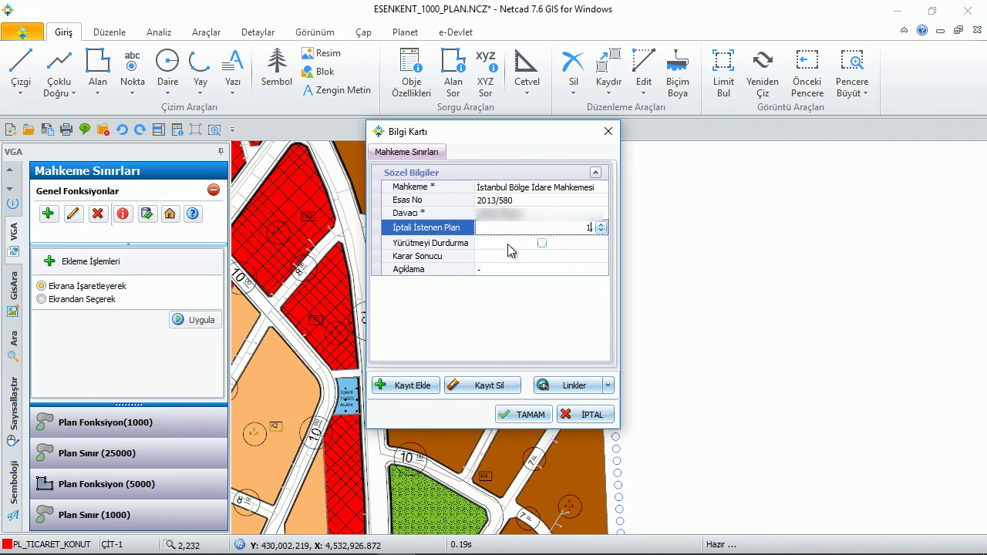
pyautogui.click(543, 245)
pyautogui.click(543, 244)
pyautogui.click(528, 256)
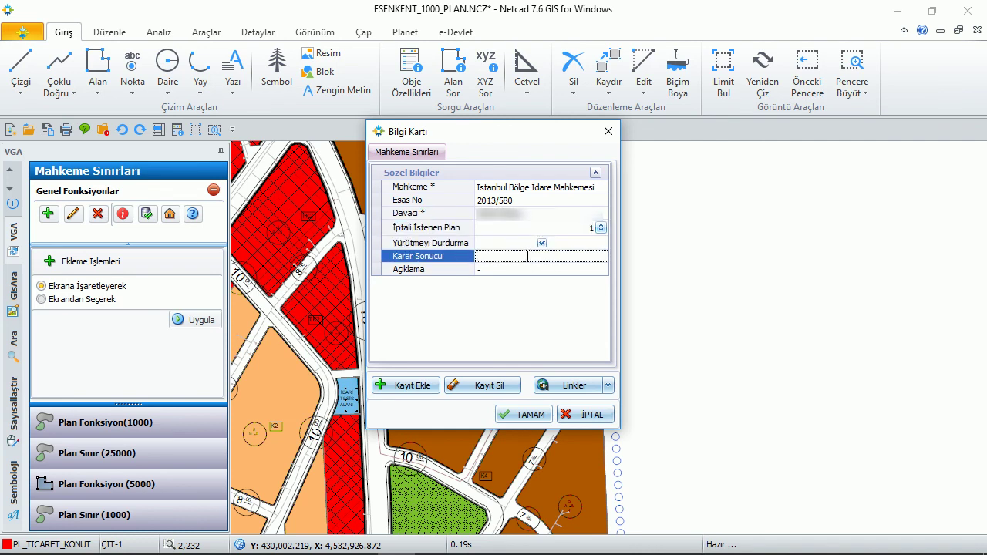
pyautogui.write('Pan Değiş')
pyautogui.write('ikliğinin İptali')
pyautogui.click(529, 415)
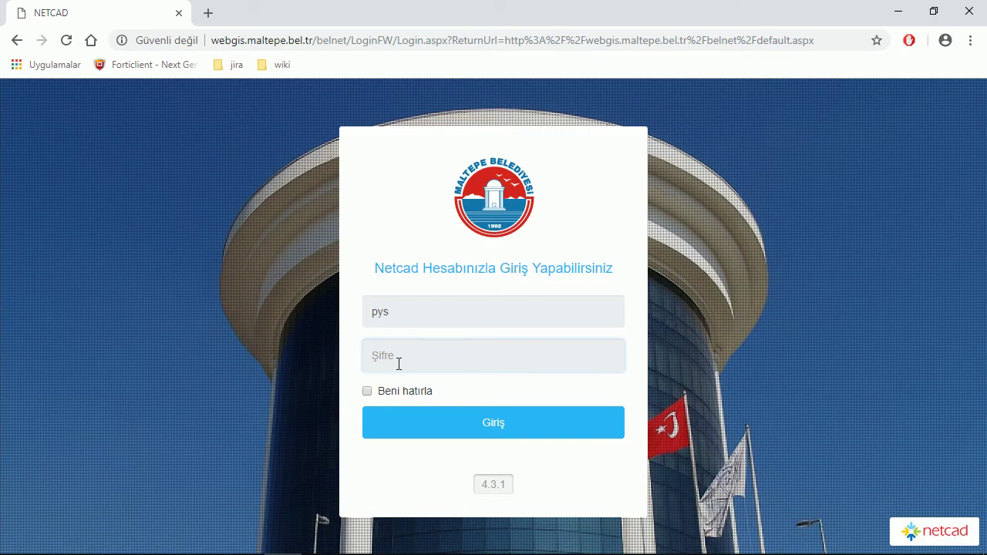
# Sign in to the web GIS and open Plan Sınırları > Mahkeme Kararları query.
pyautogui.click(441, 440)
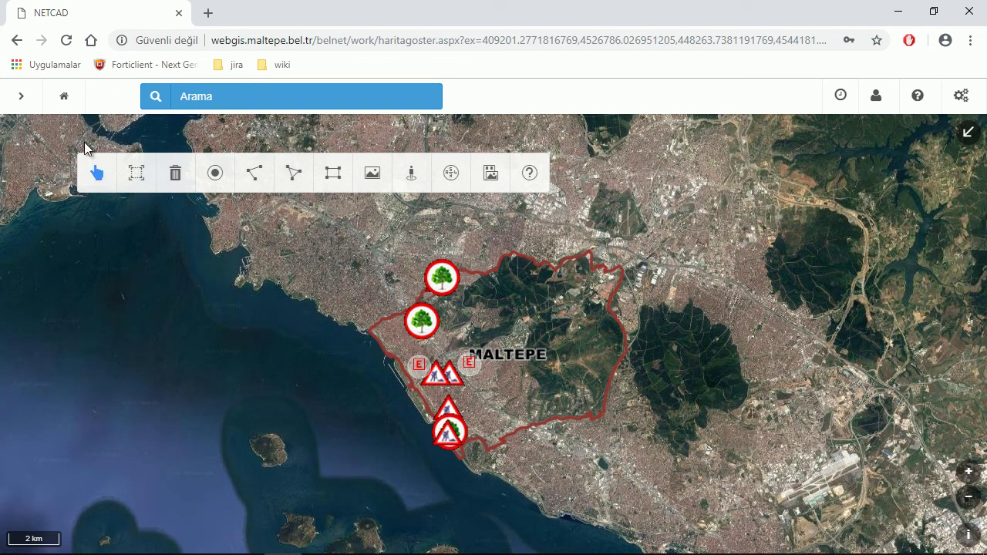
pyautogui.click(22, 97)
pyautogui.click(81, 227)
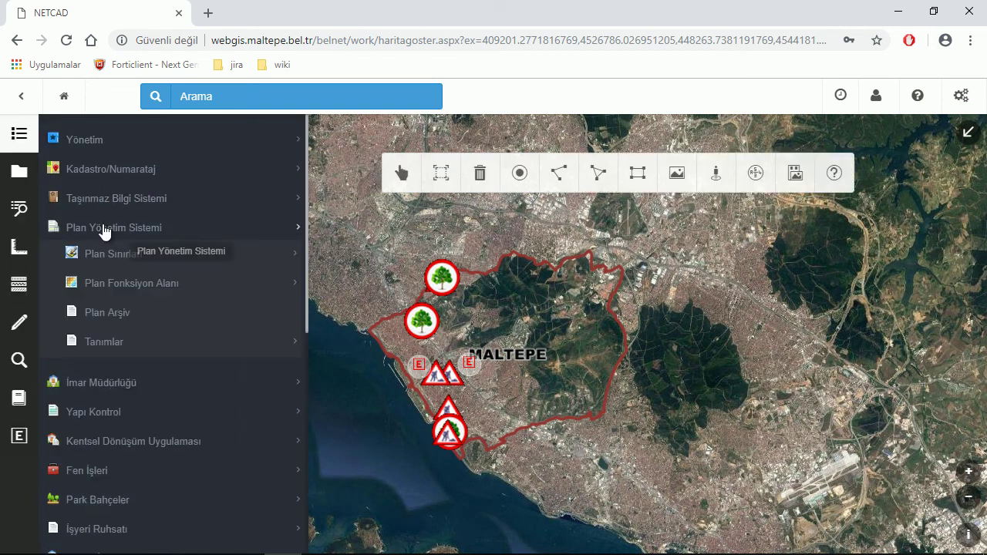
pyautogui.click(115, 254)
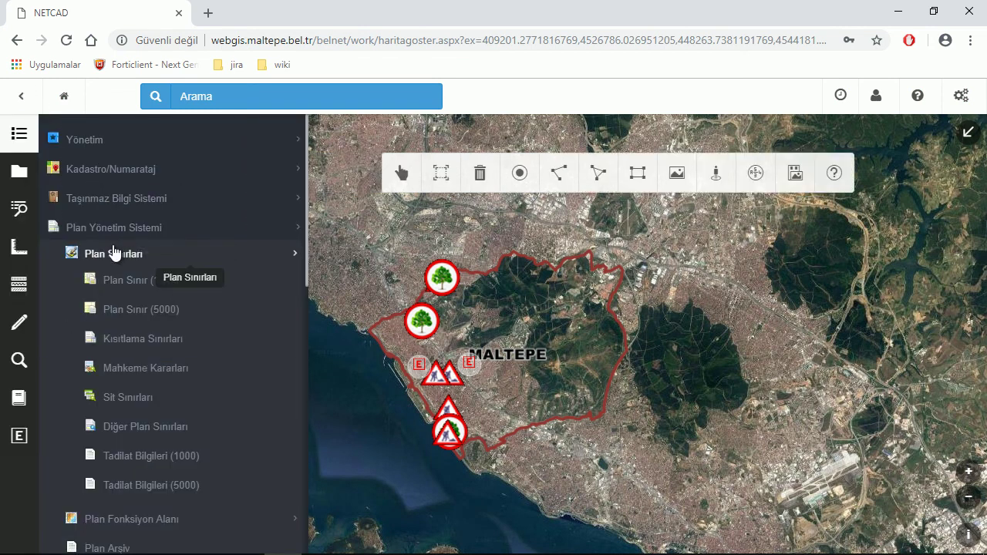
pyautogui.click(160, 369)
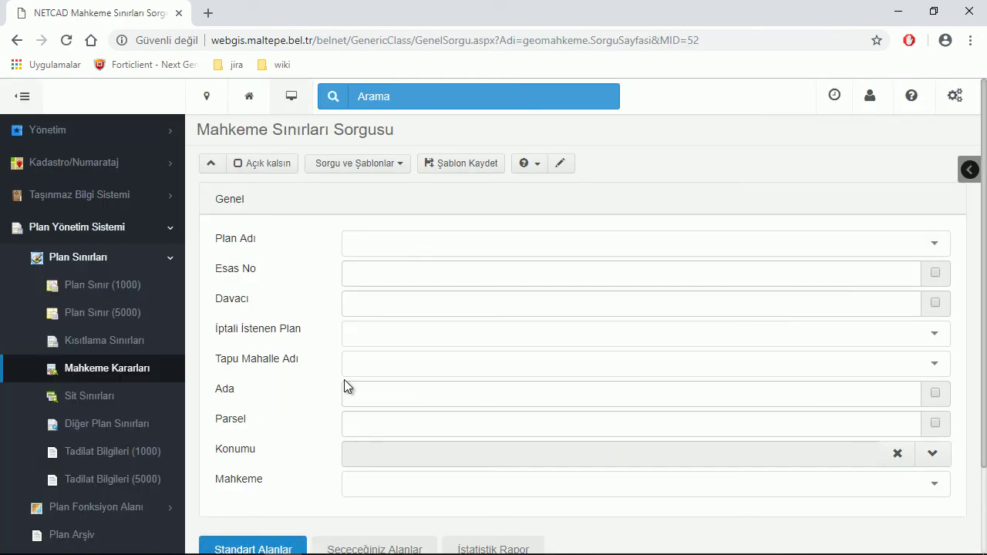
# Search the court records for Esas No 2013.
pyautogui.click(38, 97)
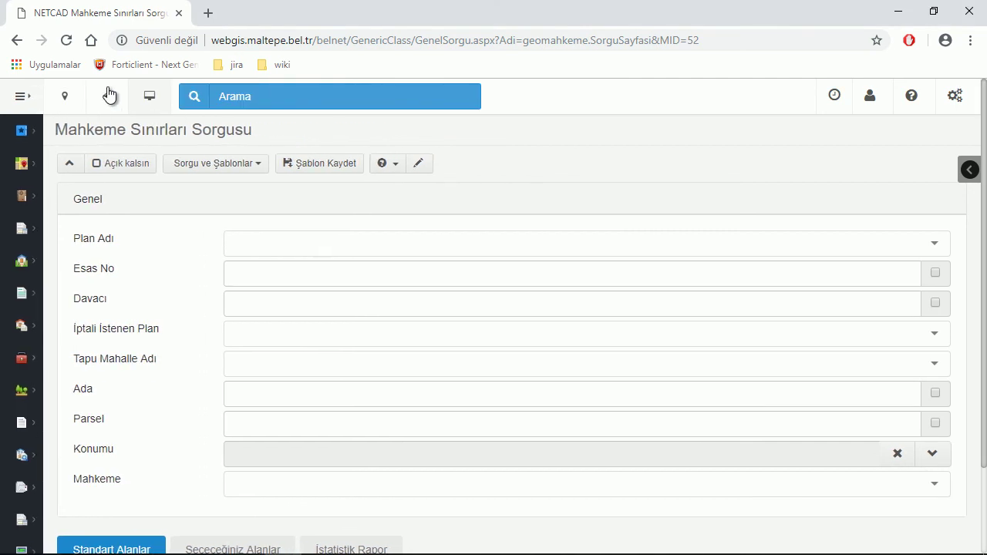
pyautogui.scroll(-2, 280, 152)
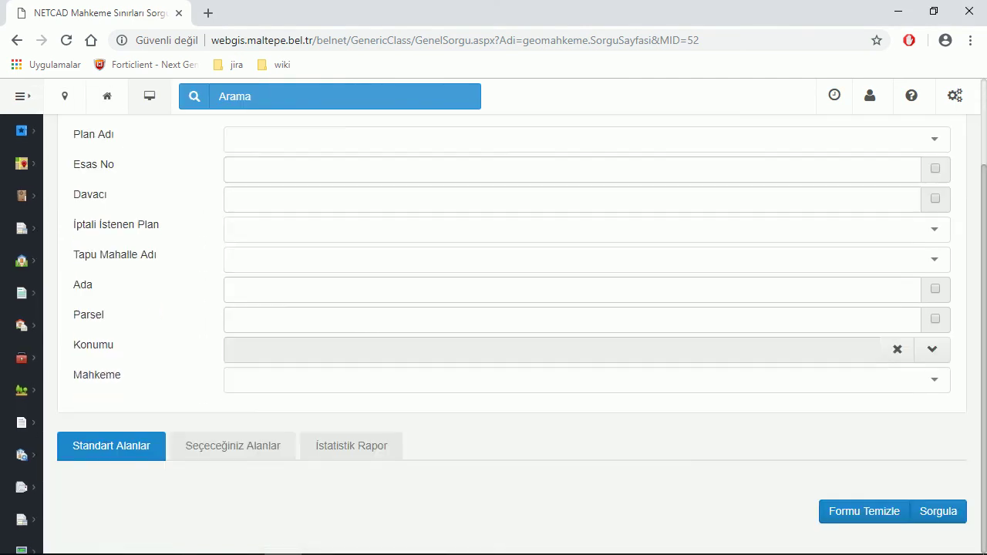
pyautogui.click(244, 164)
pyautogui.write('2013')
pyautogui.click(934, 511)
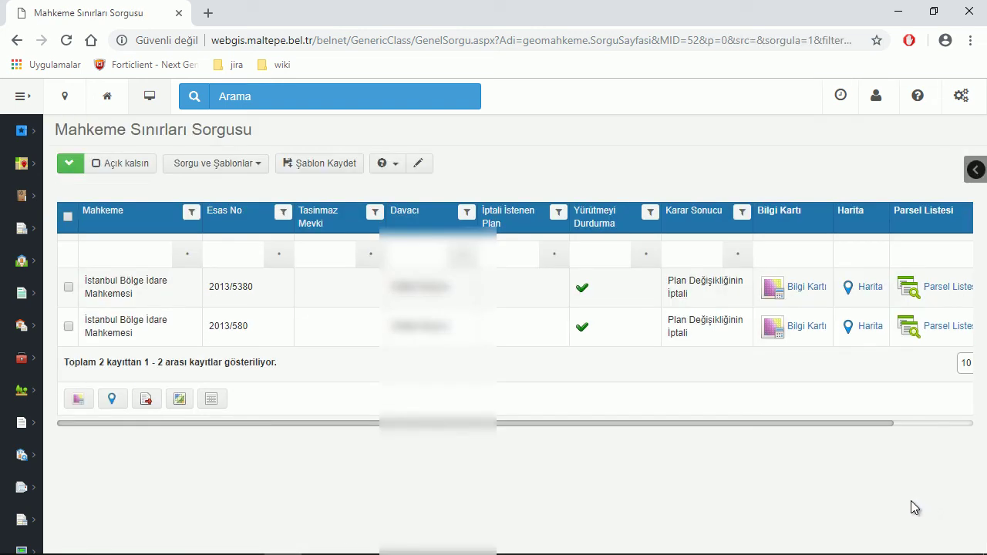
# Open case 2013/5380's info card and show its Ek Dosyalar list with the 19.09.2013 Dilekçe.
pyautogui.click(812, 287)
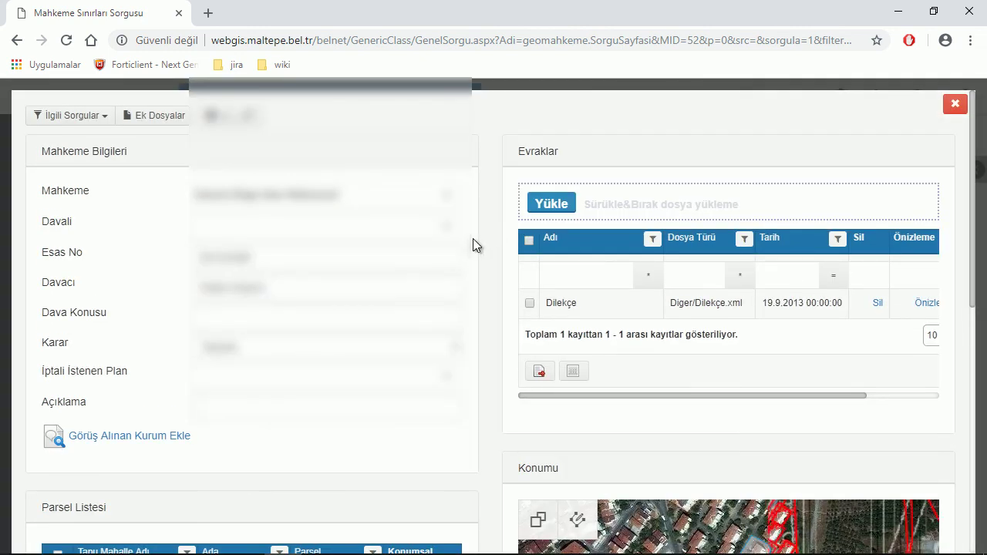
pyautogui.scroll(-2, 472, 238)
pyautogui.scroll(-1, 473, 238)
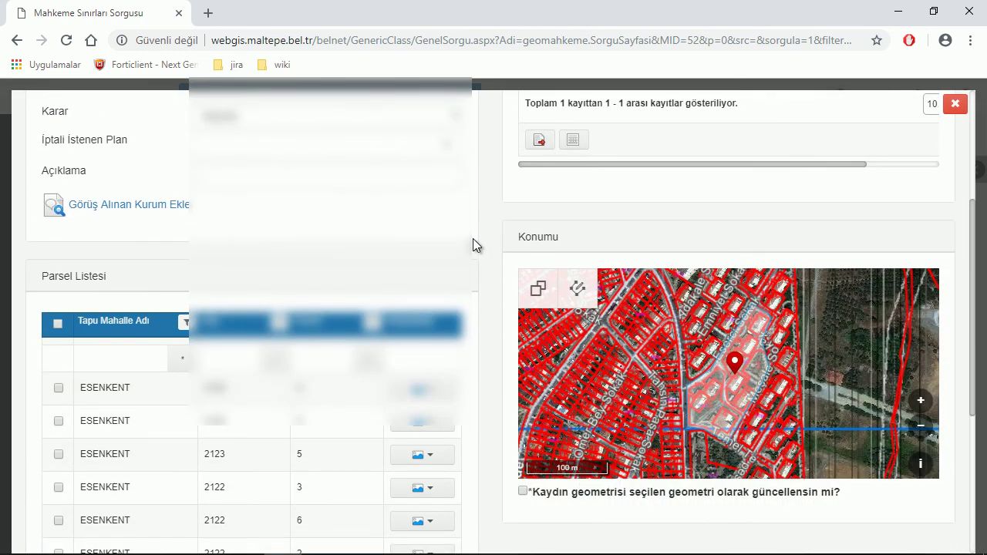
pyautogui.scroll(-1, 473, 238)
pyautogui.scroll(-1, 472, 238)
pyautogui.scroll(-1, 473, 238)
pyautogui.scroll(-1, 473, 239)
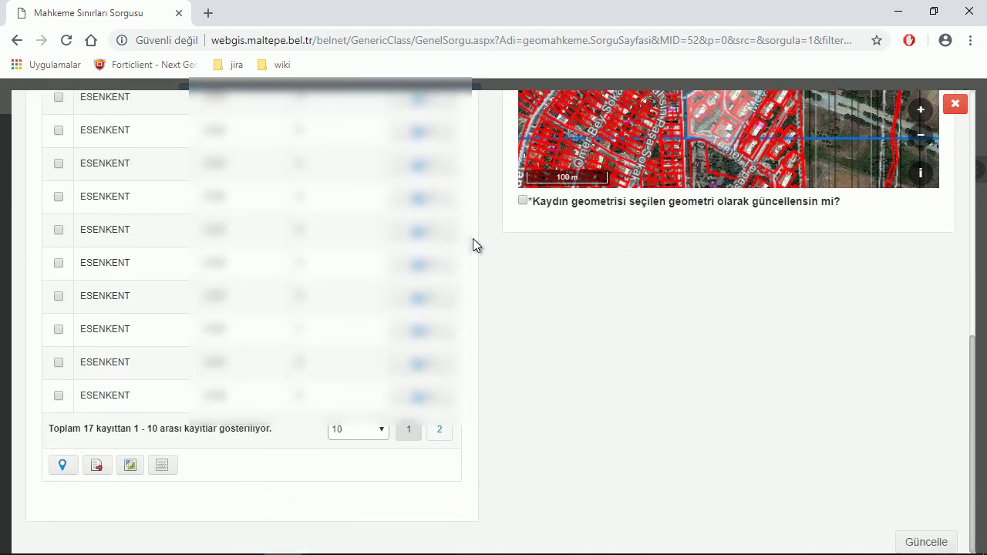
pyautogui.scroll(3, 473, 238)
pyautogui.scroll(4, 473, 238)
pyautogui.click(143, 118)
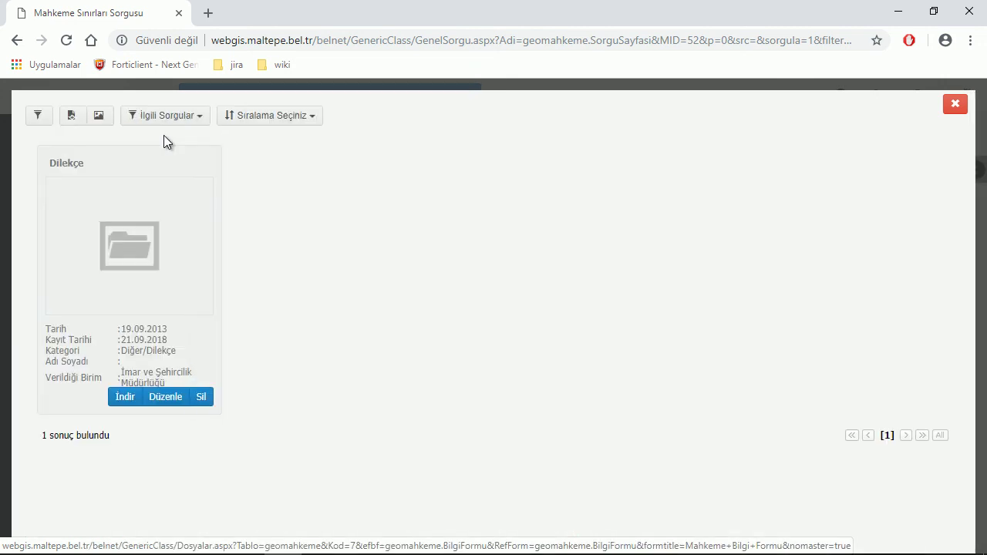
# Start a new attachment and upload ItirazDilekce.pdf from the computer.
pyautogui.click(70, 118)
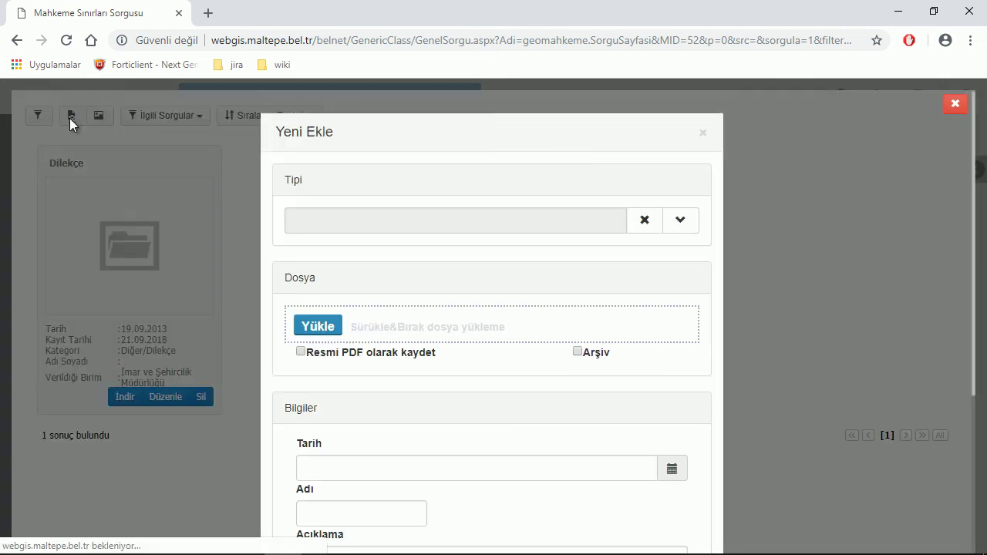
pyautogui.click(332, 327)
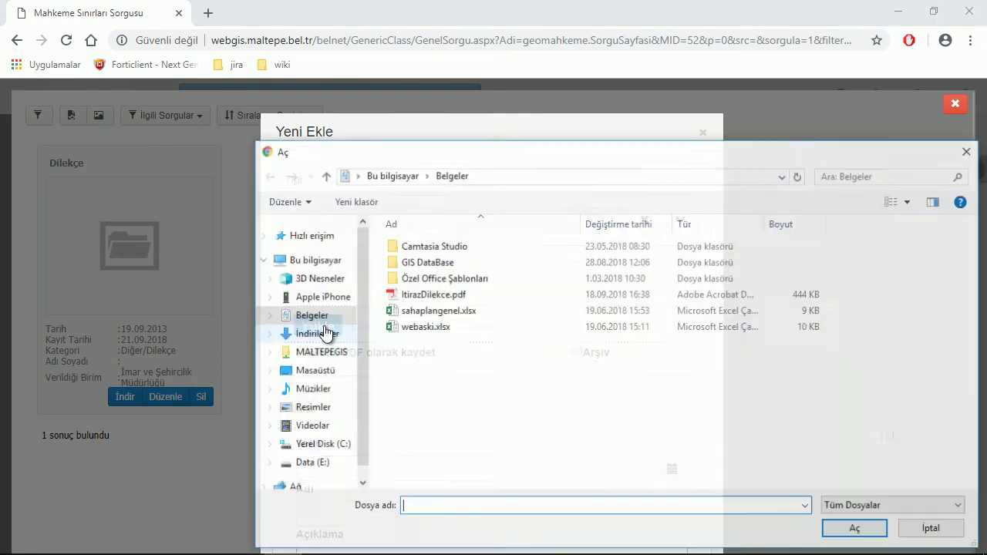
pyautogui.doubleClick(427, 296)
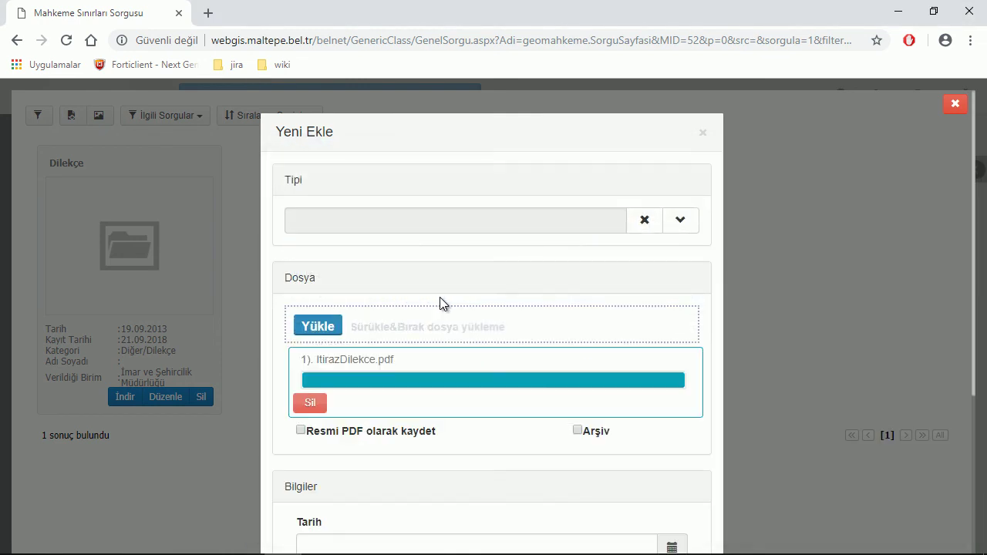
# Set the attachment type to PYS_Mahkeme Belgeleri > Dava Belgeleri.
pyautogui.click(683, 225)
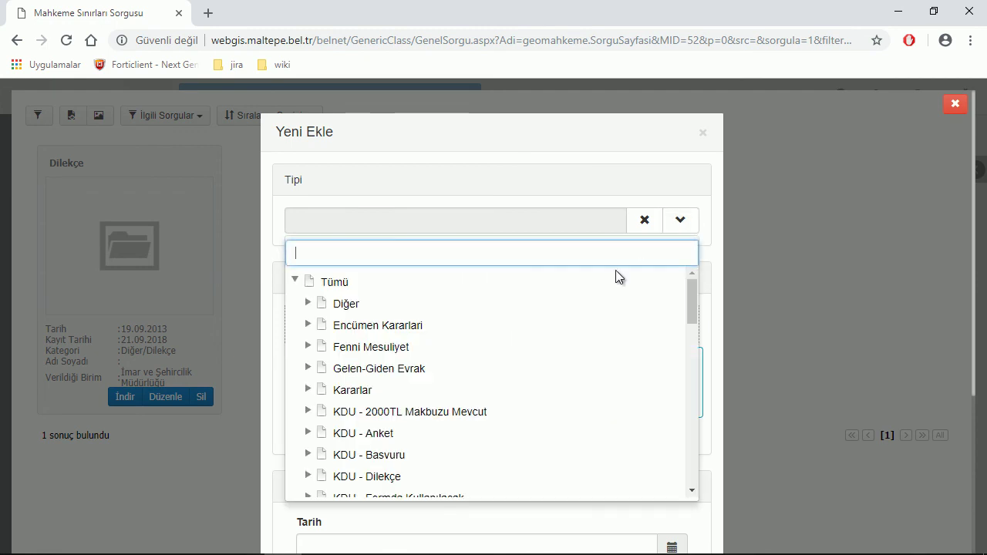
pyautogui.scroll(-1, 515, 347)
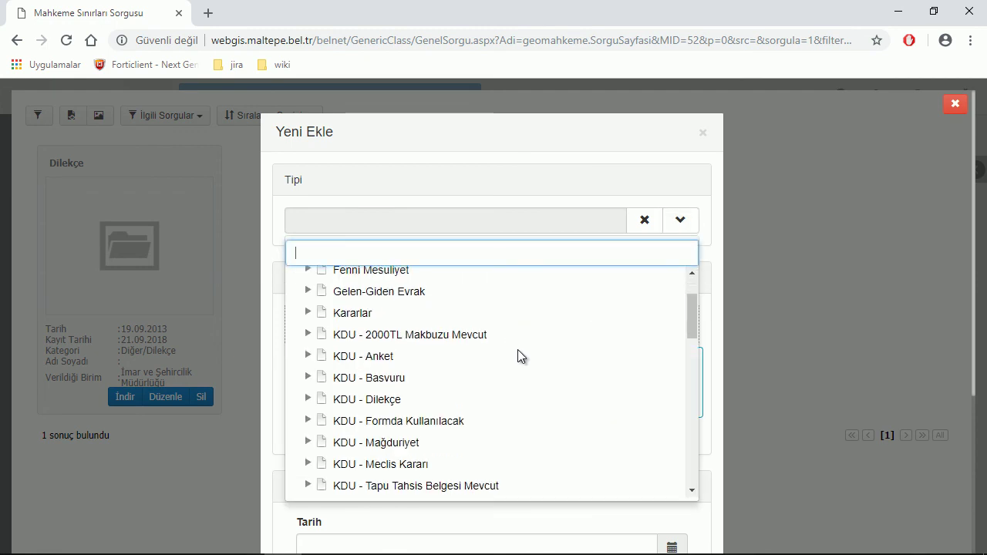
pyautogui.scroll(-1, 520, 355)
pyautogui.scroll(-1, 520, 355)
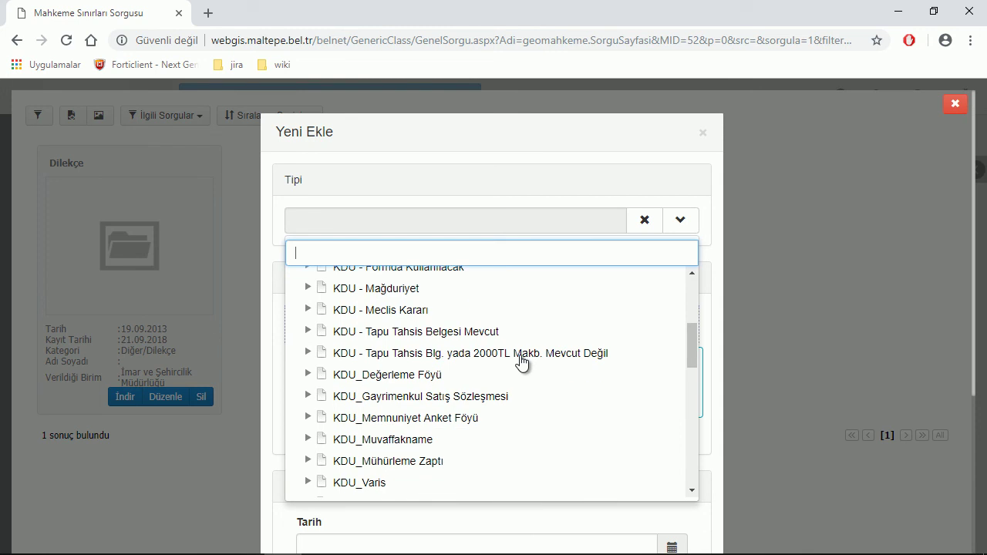
pyautogui.scroll(-2, 527, 372)
pyautogui.scroll(-1, 527, 372)
pyautogui.scroll(-1, 528, 372)
pyautogui.scroll(-1, 528, 372)
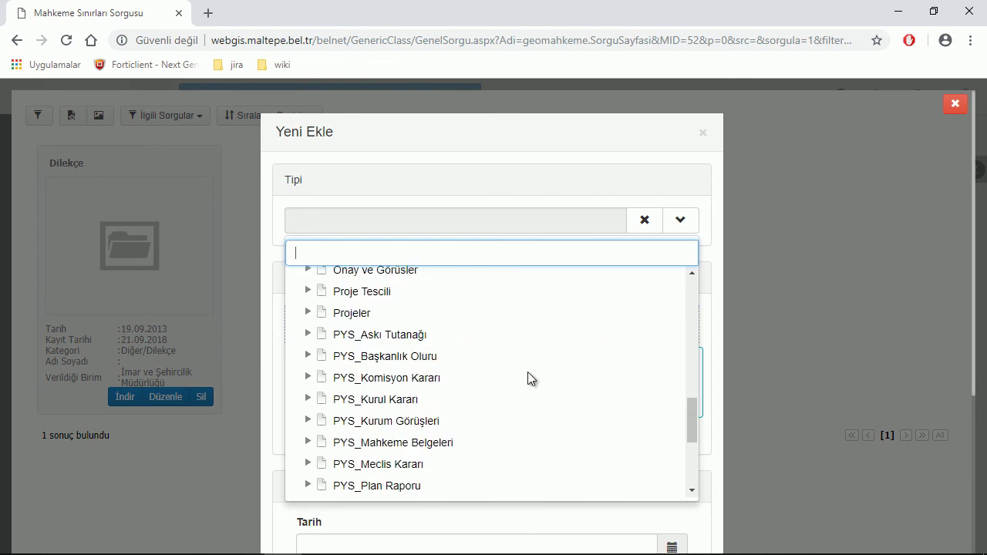
pyautogui.scroll(-1, 528, 371)
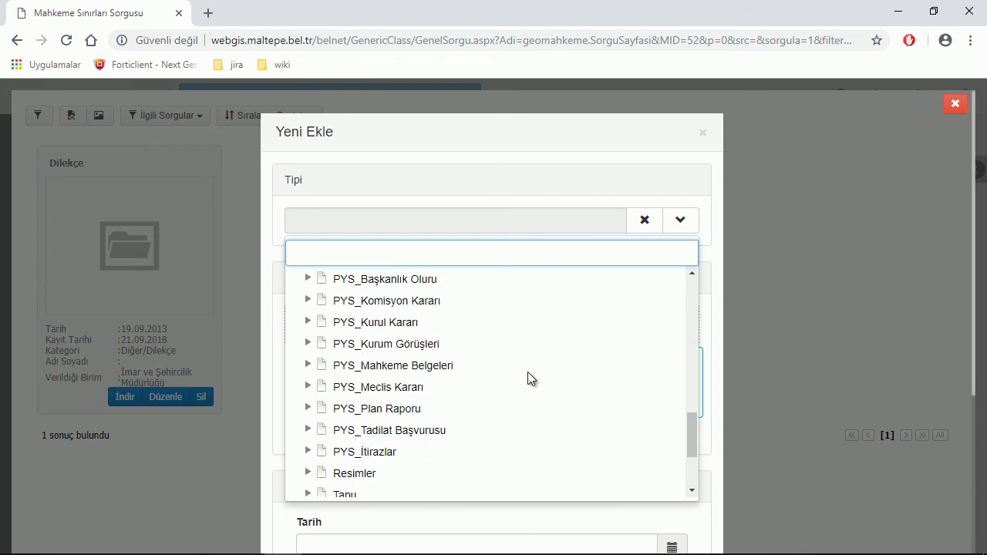
pyautogui.click(307, 366)
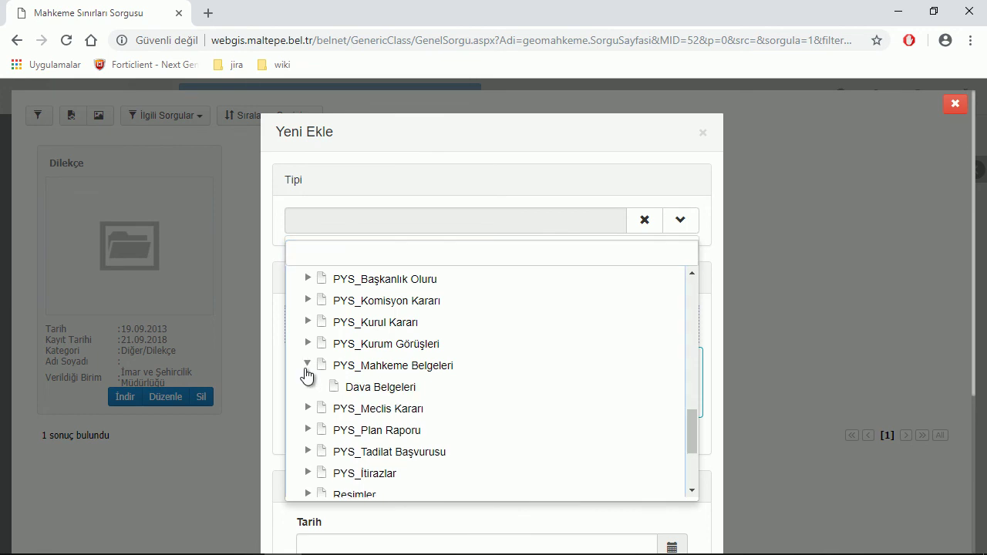
pyautogui.click(353, 386)
# Date the document 21.09.2013, name it 'Dilekçe', and save the attachment.
pyautogui.scroll(-2, 462, 368)
pyautogui.click(424, 387)
pyautogui.write('21.09.2013')
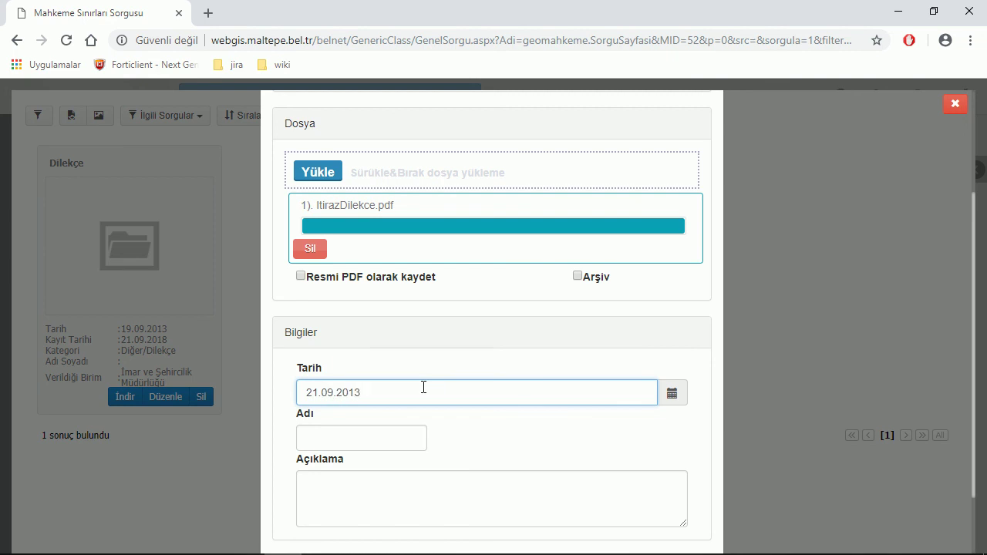
pyautogui.click(353, 446)
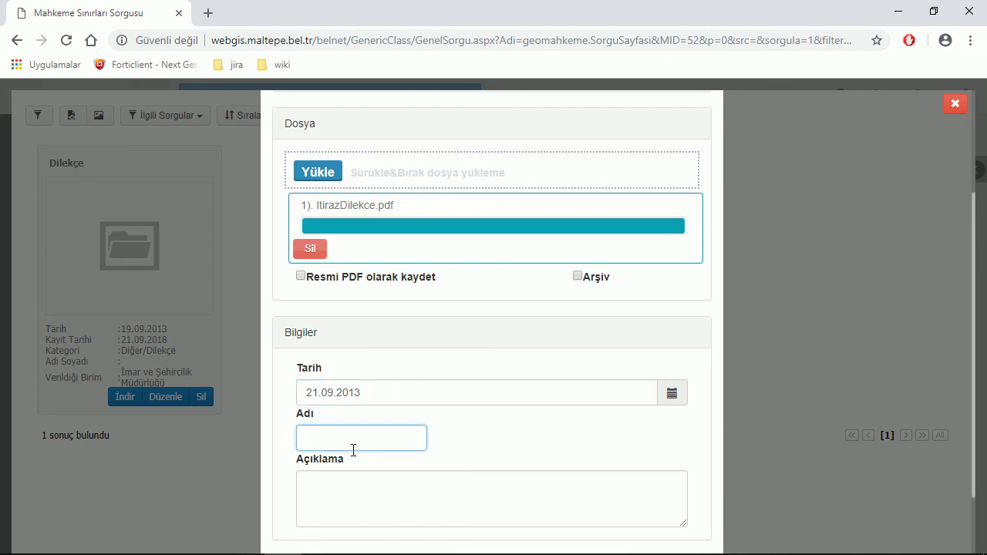
pyautogui.write('Dilekçe')
pyautogui.scroll(-2, 417, 443)
pyautogui.click(318, 486)
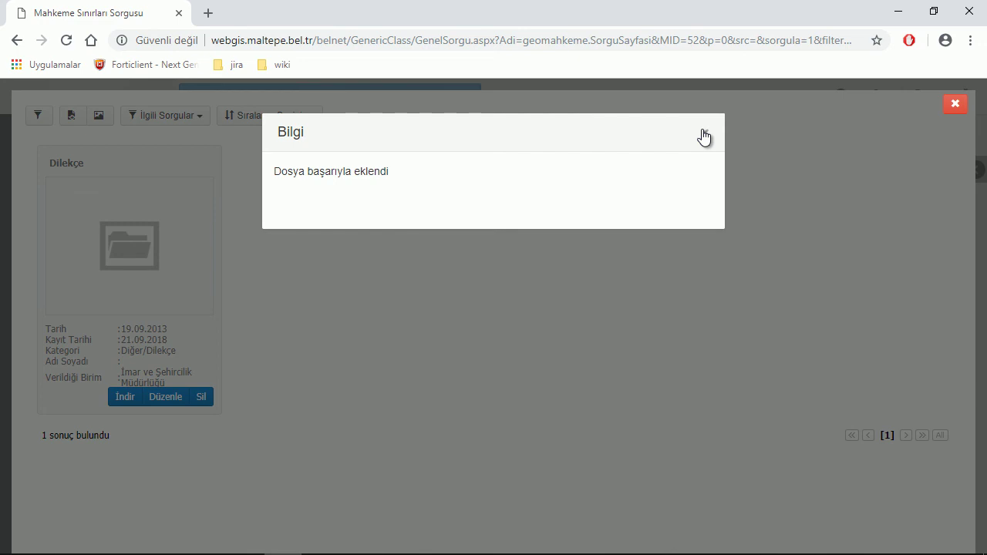
# Dismiss the confirmation, list case 2013/5380's two Dilekçe documents, and preview one PDF in a new tab.
pyautogui.click(704, 135)
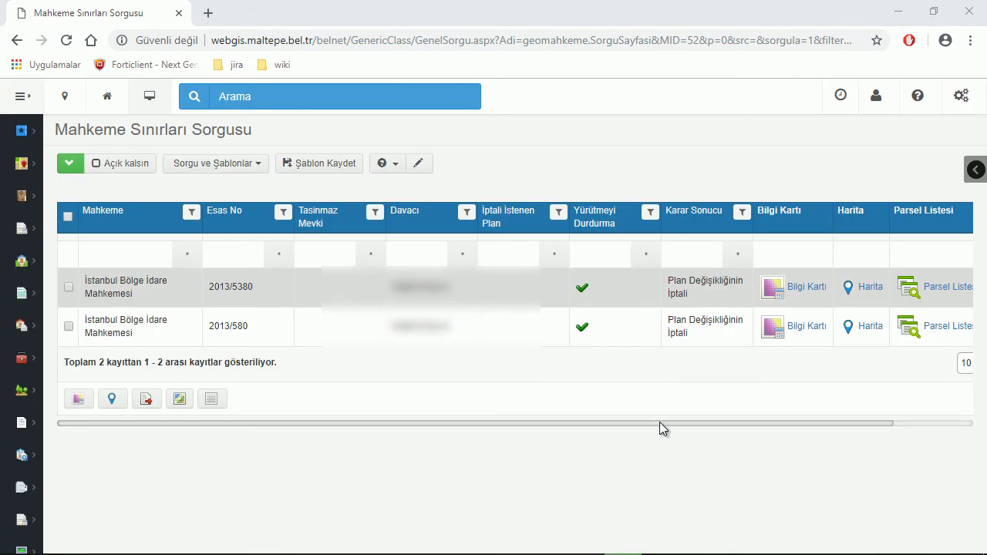
pyautogui.moveTo(659, 424); pyautogui.dragTo(721, 424)
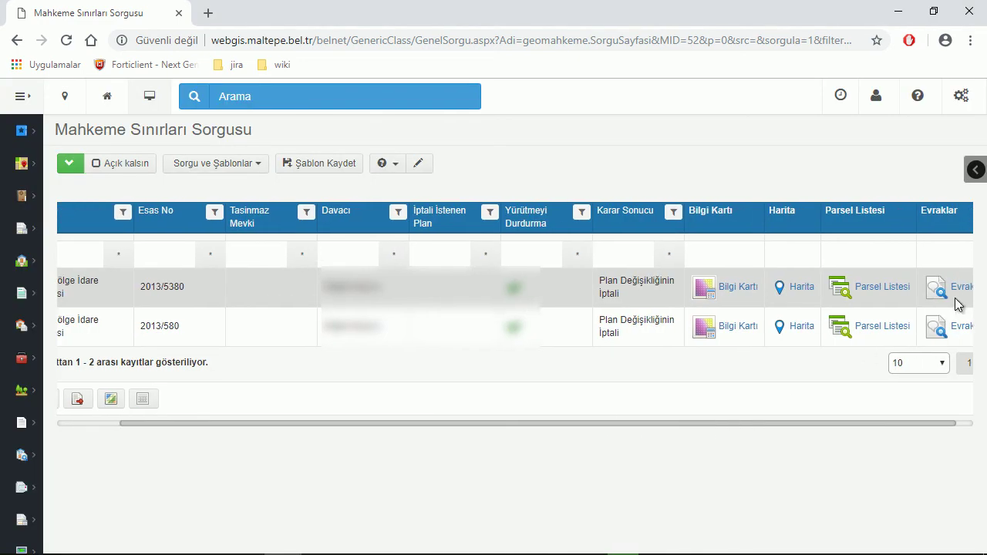
pyautogui.click(960, 287)
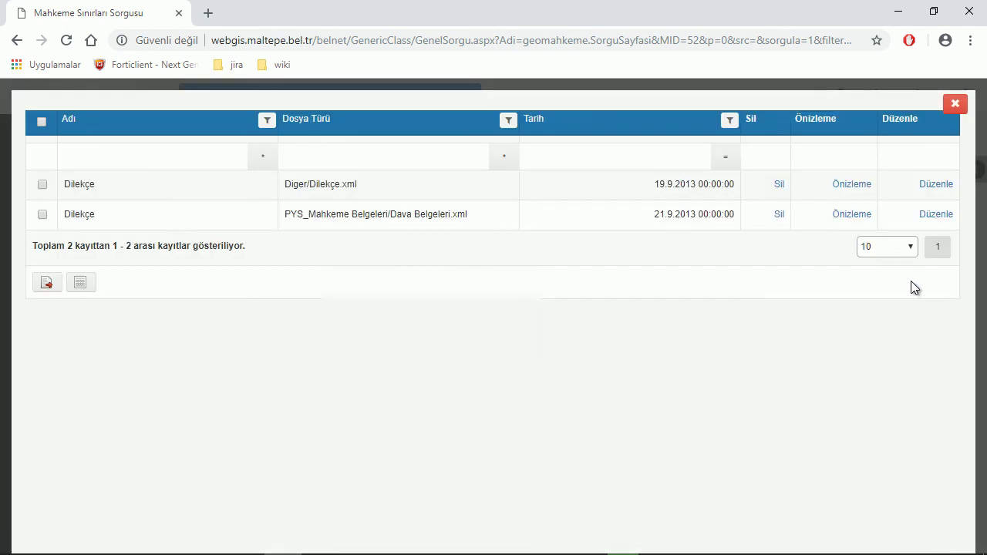
pyautogui.click(849, 184)
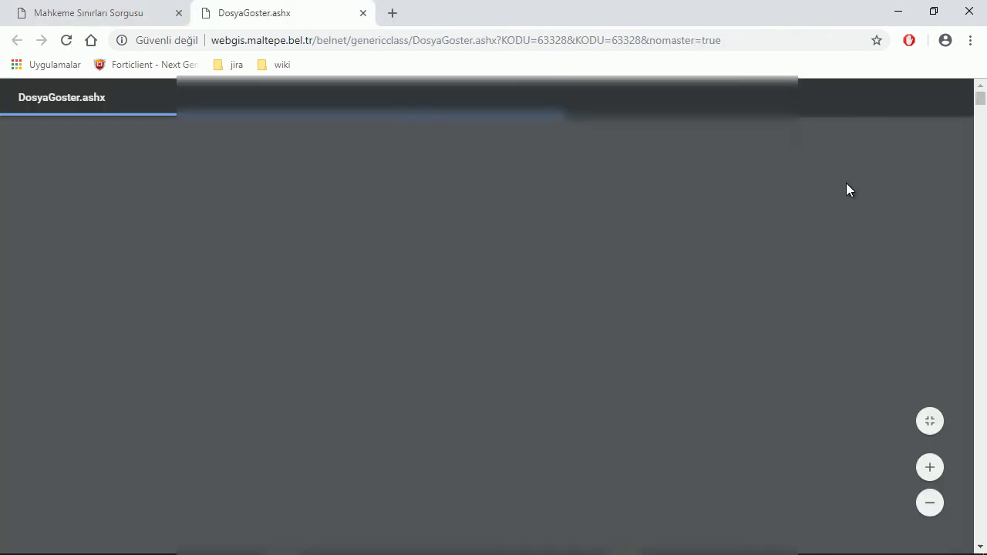
pyautogui.scroll(-3, 840, 192)
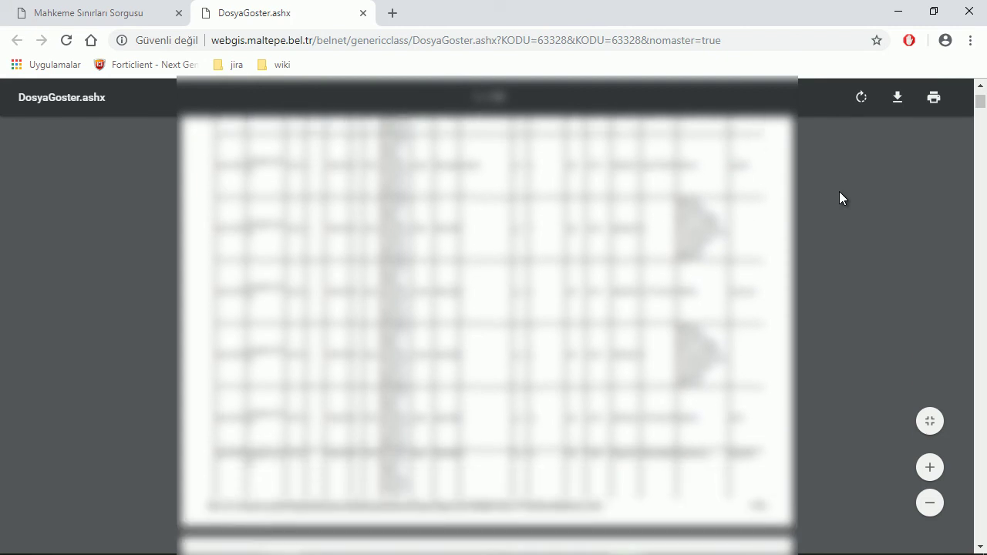